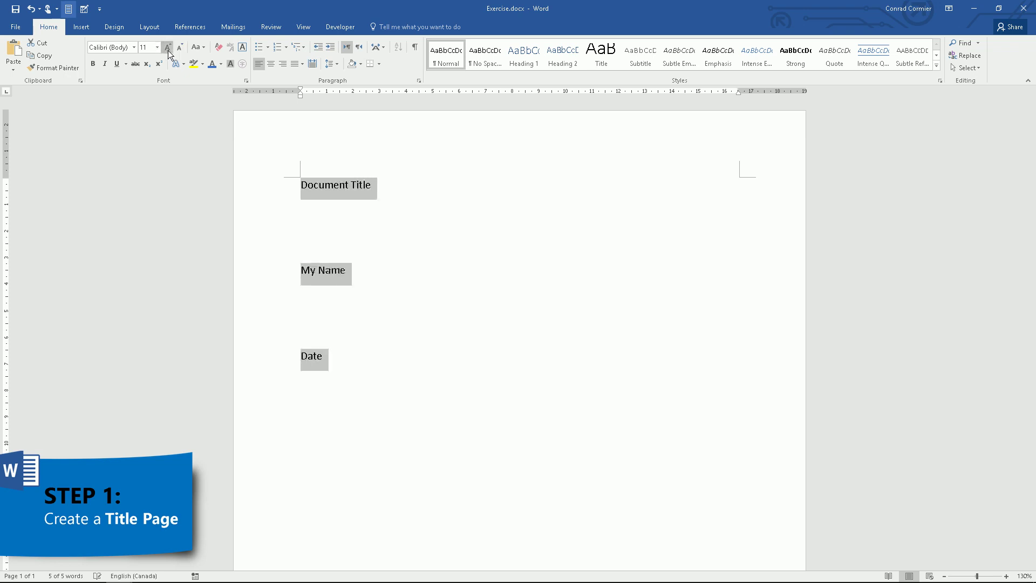
Enlarge the selected Document Title, My Name and Date lines to 24 pt and centre them.
{"action": "left_click", "coordinate": [168, 48]}
{"action": "left_click", "coordinate": [168, 47]}
{"action": "left_click", "coordinate": [168, 47]}
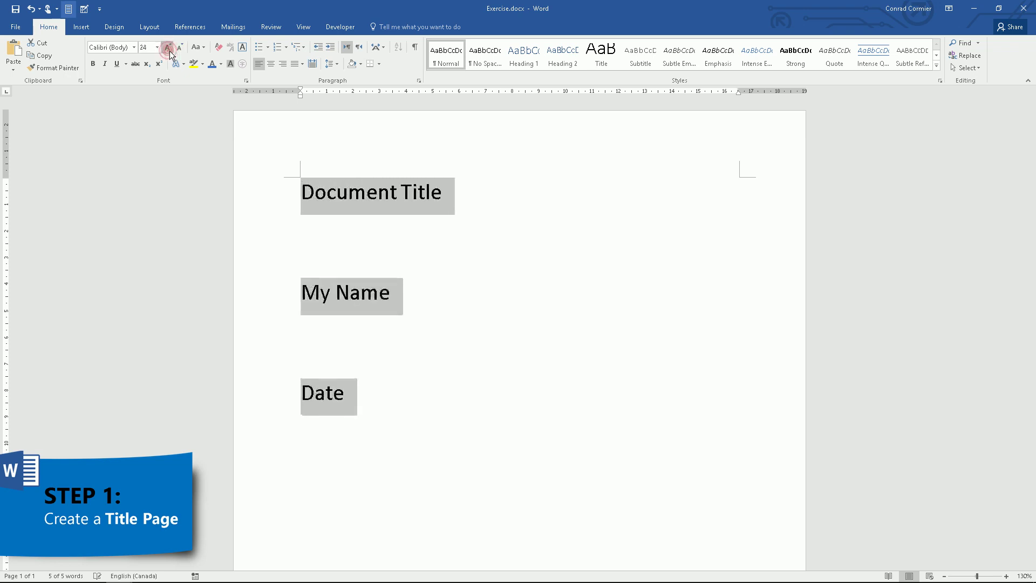
{"action": "left_click", "coordinate": [271, 66]}
Add blank lines above the Document Title line to move the title block down the page.
{"action": "left_click", "coordinate": [442, 200]}
{"action": "key", "text": "Return"}
{"action": "key", "text": "Return"}
{"action": "key", "text": "Return"}
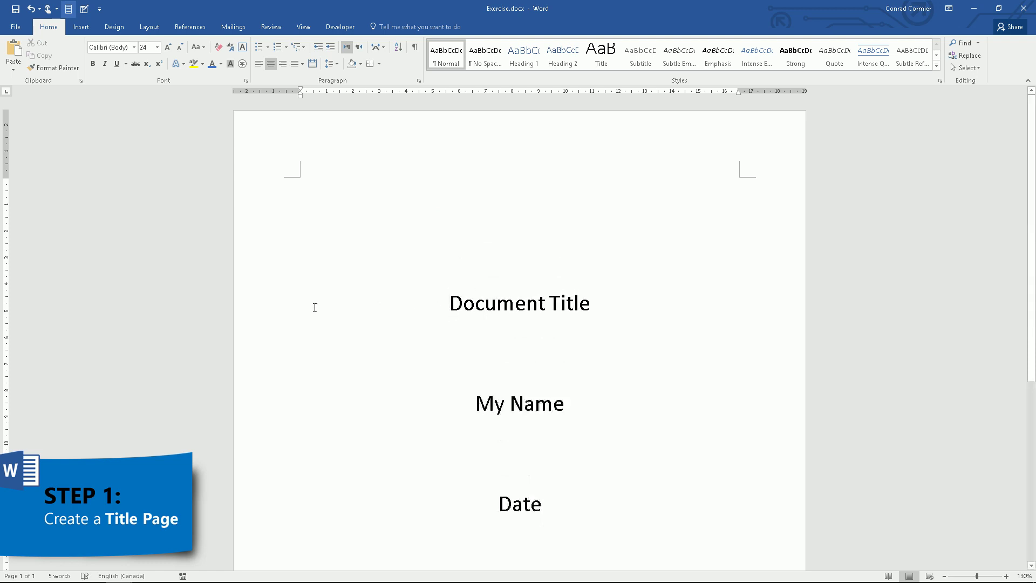
Format the Document Title line in blue bold and enlarge it by three font-size increments.
{"action": "left_click", "coordinate": [255, 306]}
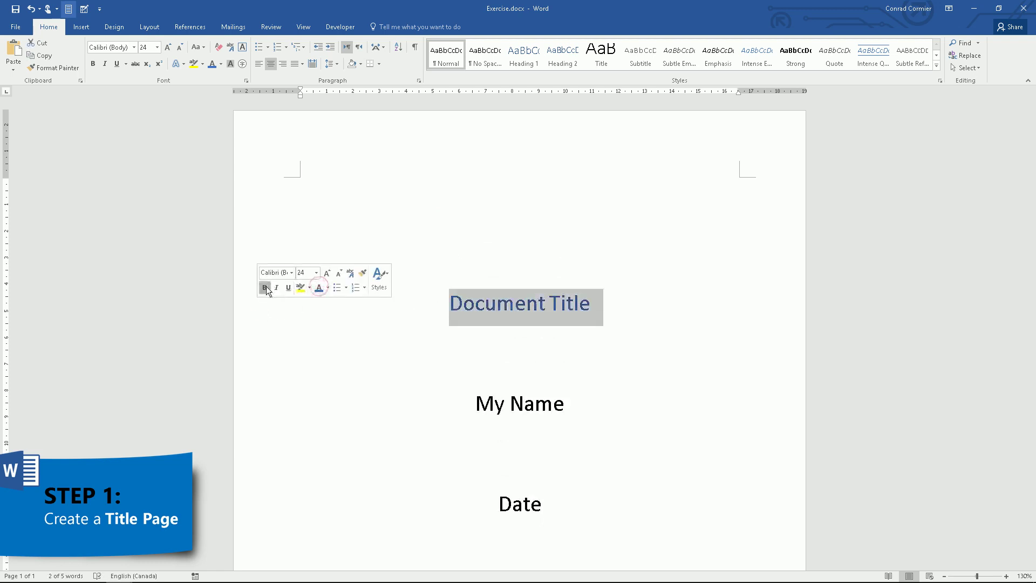
{"action": "left_click", "coordinate": [264, 287]}
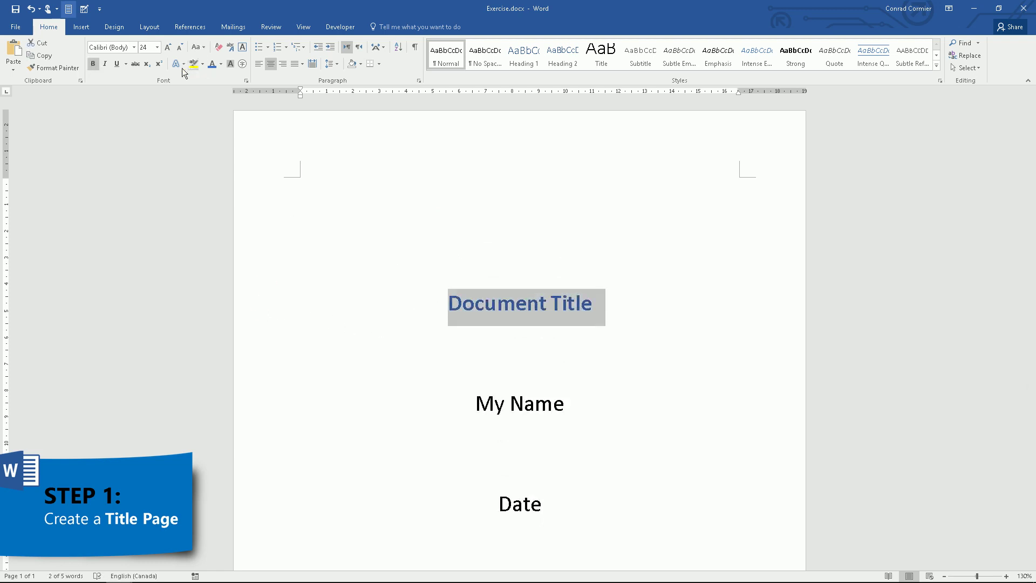
{"action": "left_click", "coordinate": [167, 47]}
{"action": "left_click", "coordinate": [168, 48]}
{"action": "left_click", "coordinate": [168, 47]}
{"action": "left_click", "coordinate": [504, 225]}
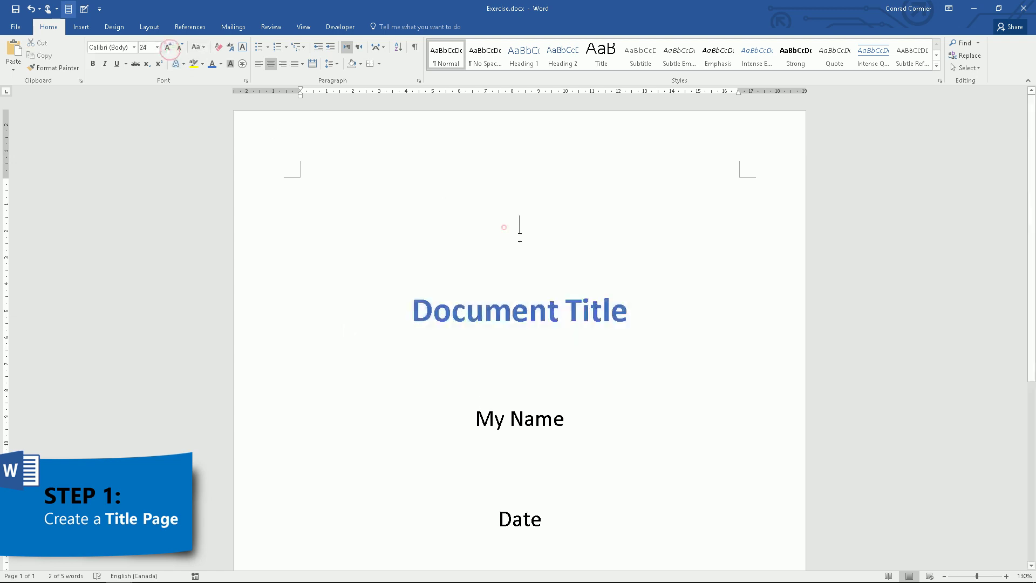
Insert a page break below the Date line, then delete it again.
{"action": "scroll", "coordinate": [522, 232], "scroll_direction": "down", "scroll_amount": 2}
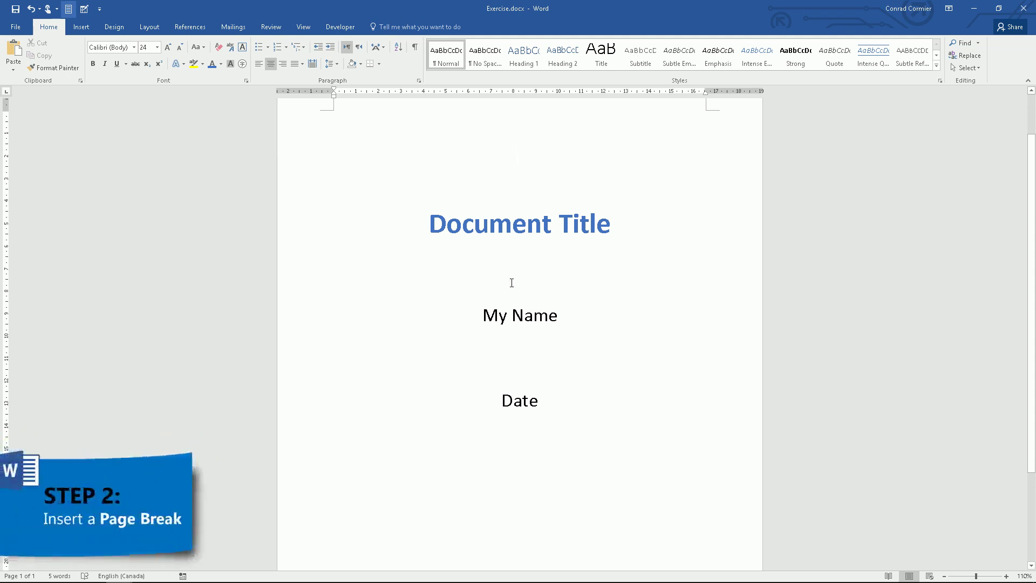
{"action": "left_click", "coordinate": [546, 431]}
{"action": "key", "text": "ctrl+Return"}
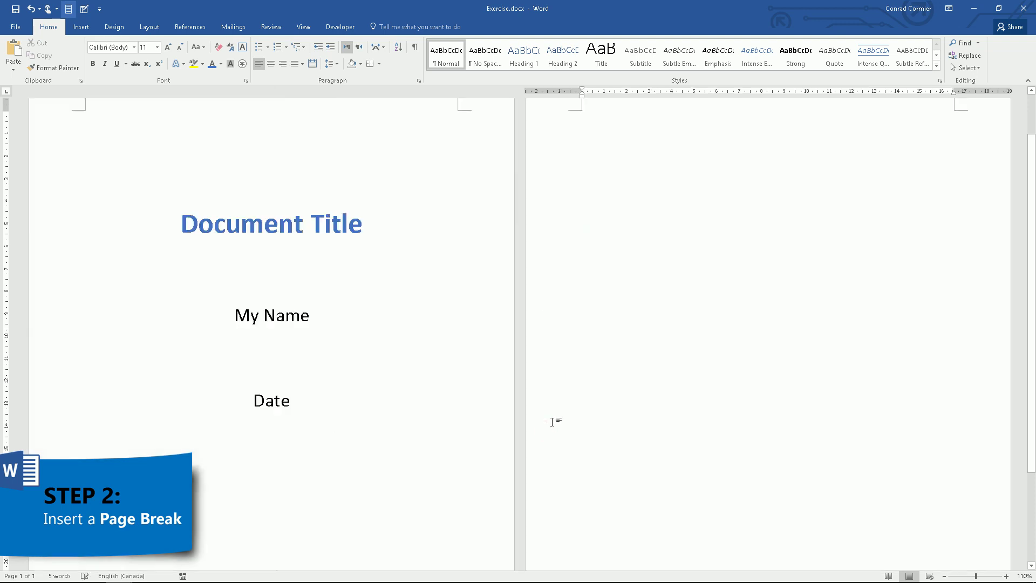
{"action": "scroll", "coordinate": [551, 395], "scroll_direction": "down", "scroll_amount": 4}
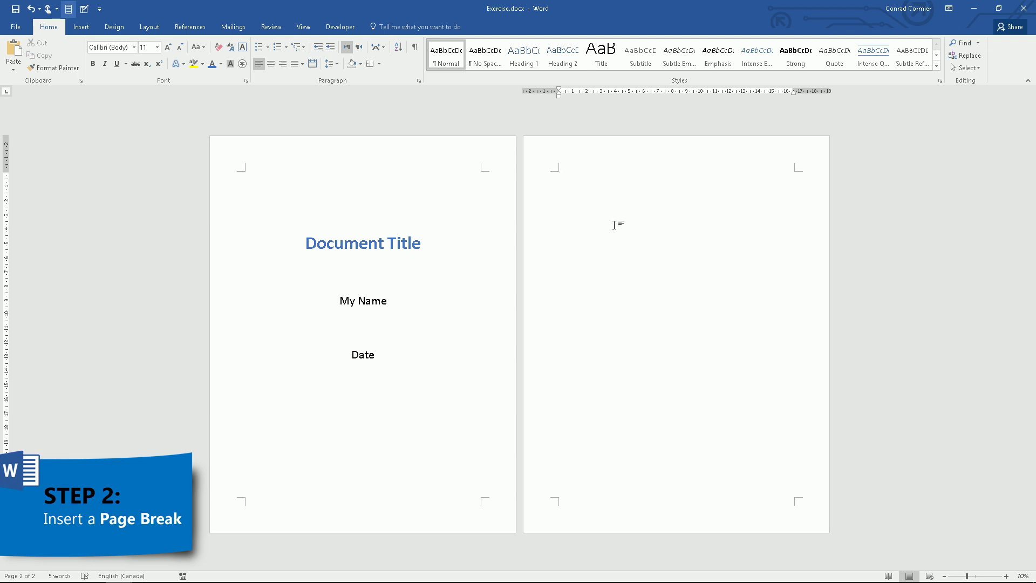
{"action": "key", "text": "BackSpace"}
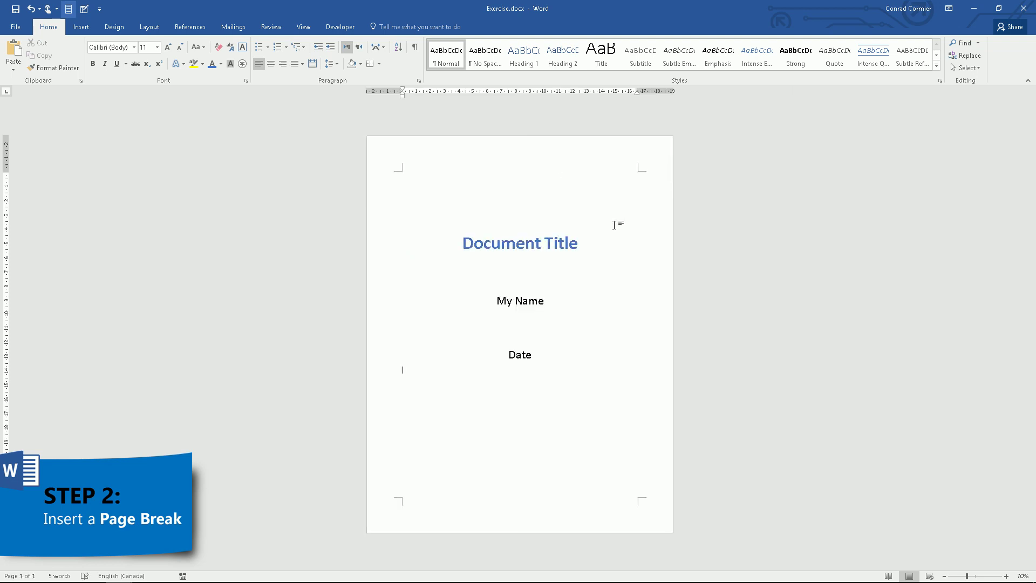
Fill the rest of the title page with blank lines and add enlarged "Next Page" text on the second page.
{"action": "key", "text": "Return"}
{"action": "key", "text": "ctrl+Return"}
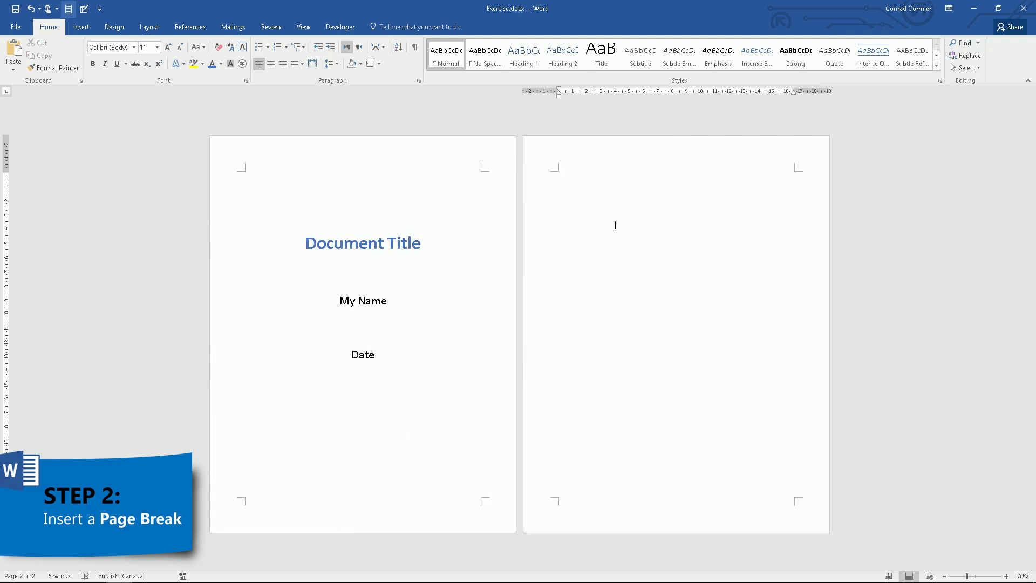
{"action": "type", "text": "Nex"}
{"action": "left_click_drag", "start_coordinate": [583, 179], "coordinate": [557, 177]}
{"action": "left_click", "coordinate": [625, 144]}
{"action": "left_click", "coordinate": [625, 143]}
{"action": "left_click", "coordinate": [625, 144]}
{"action": "left_click", "coordinate": [625, 144]}
{"action": "left_click", "coordinate": [625, 144]}
{"action": "left_click", "coordinate": [586, 299]}
Insert three blank lines above the Date line, then undo them and remove the "Next Page" text with its filler lines.
{"action": "left_click", "coordinate": [355, 328]}
{"action": "key", "text": "Return"}
{"action": "key", "text": "Return"}
{"action": "key", "text": "Return"}
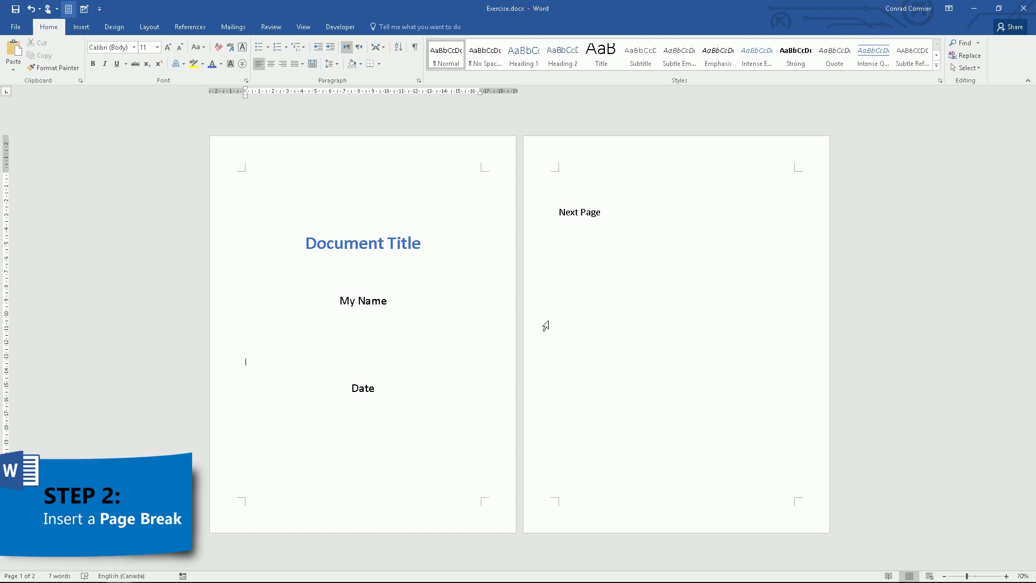
{"action": "key", "text": "ctrl+z"}
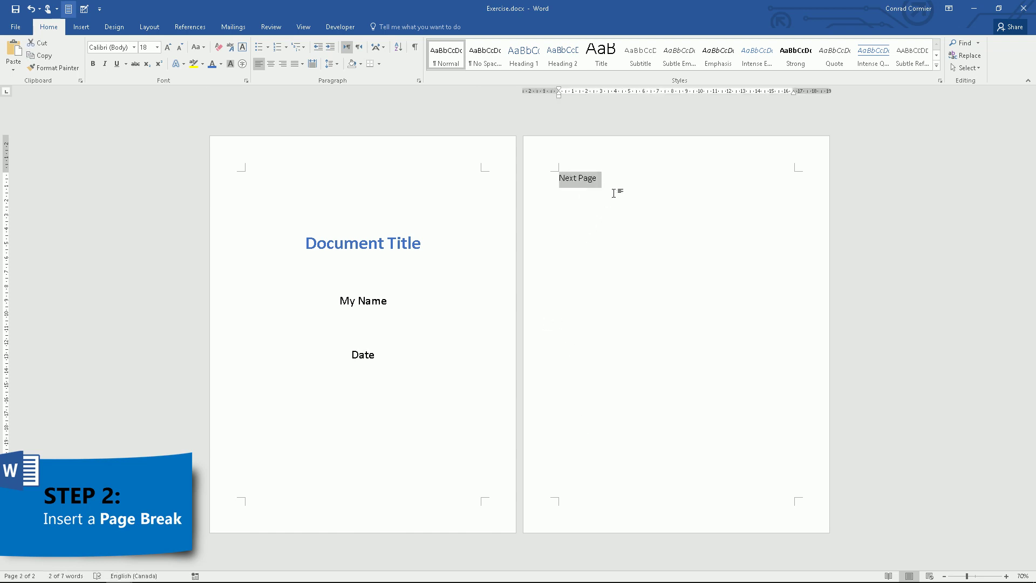
{"action": "key", "text": "Delete"}
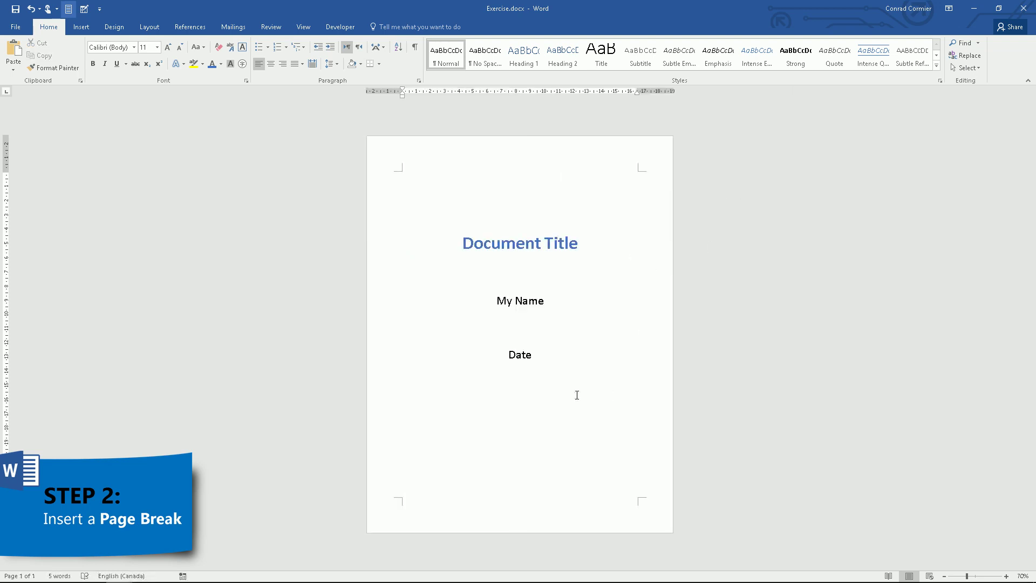
Insert a page break below the Date line to start a second page.
{"action": "key", "text": "ctrl+Return"}
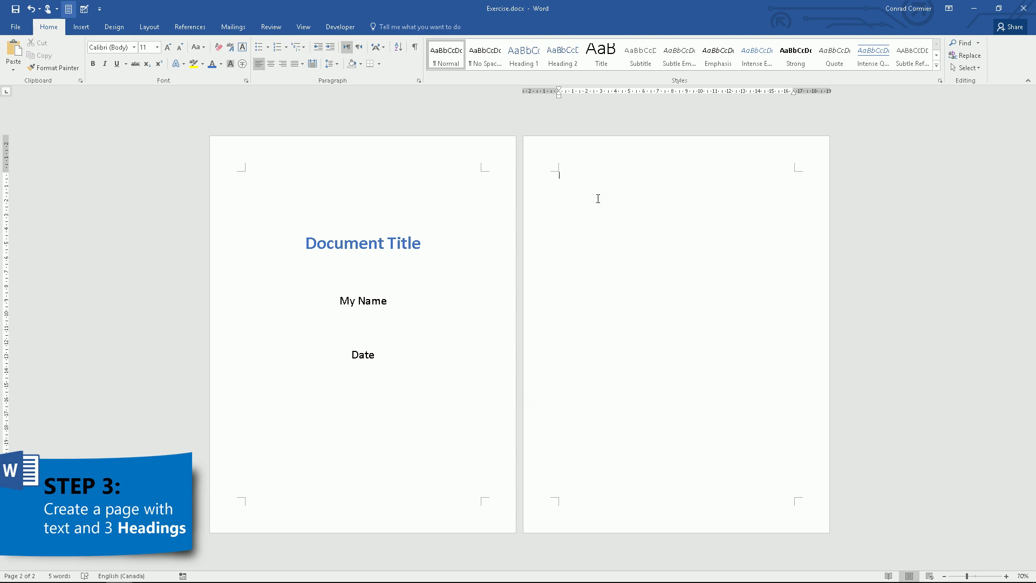
{"action": "scroll", "coordinate": [596, 198], "scroll_direction": "up", "scroll_amount": 5}
{"action": "scroll", "coordinate": [566, 193], "scroll_direction": "up", "scroll_amount": 1}
{"action": "scroll", "coordinate": [423, 200], "scroll_direction": "up", "scroll_amount": 2}
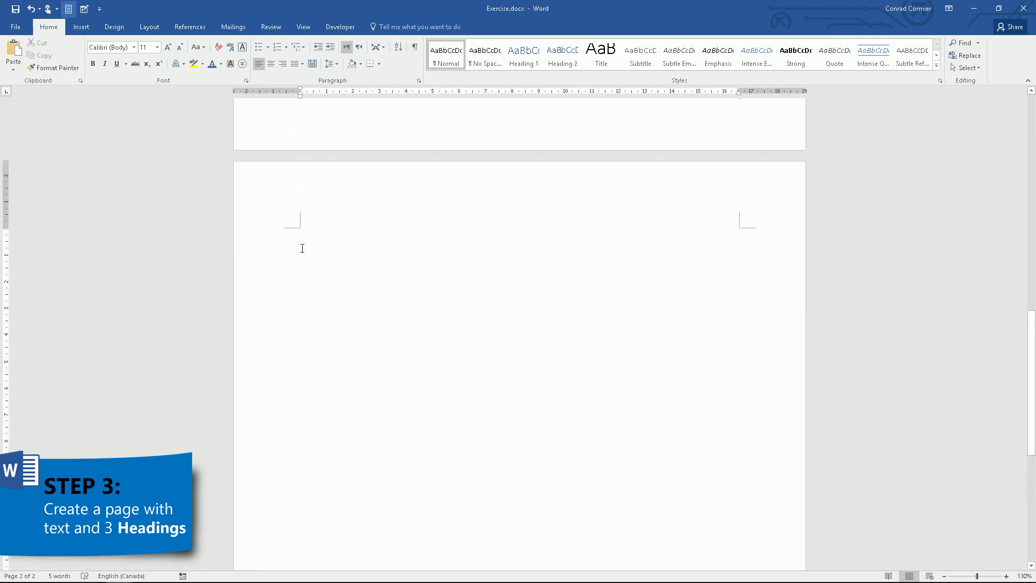
Fill the second page with five copies of the placeholder paragraph beginning "Paragraph with lots and lots" and ending "of text.".
{"action": "type", "text": "Paragraph with lots and lots and lots and lots and lots and lots and lots and lots and lots and lots and lots and lots and lots and lots and lots and lots and lots and lots and lots and lots and lots and lots and lots and lots and lots and lots and lots and lots and lots and lots and lots and lots and lots and lots and lots and lots and lots and lots and lots and lots and lots and lots and lots of text."}
{"action": "type", "text": "Paragraph with lots and lots and lots and lots and lots and lots and lots and lots and lots and lots and lots and lots and lots and lots and lots and lots and lots and lots and lots and lots and lots and lots and lots and lots and lots and lots and lots and lots and lots and lots and lots and lots and lots and lots and lots and lots and lots and lots and lots and lots and lots and lots and lots of text."}
{"action": "key", "text": "ctrl+v"}
{"action": "key", "text": "ctrl+v"}
{"action": "key", "text": "ctrl+v"}
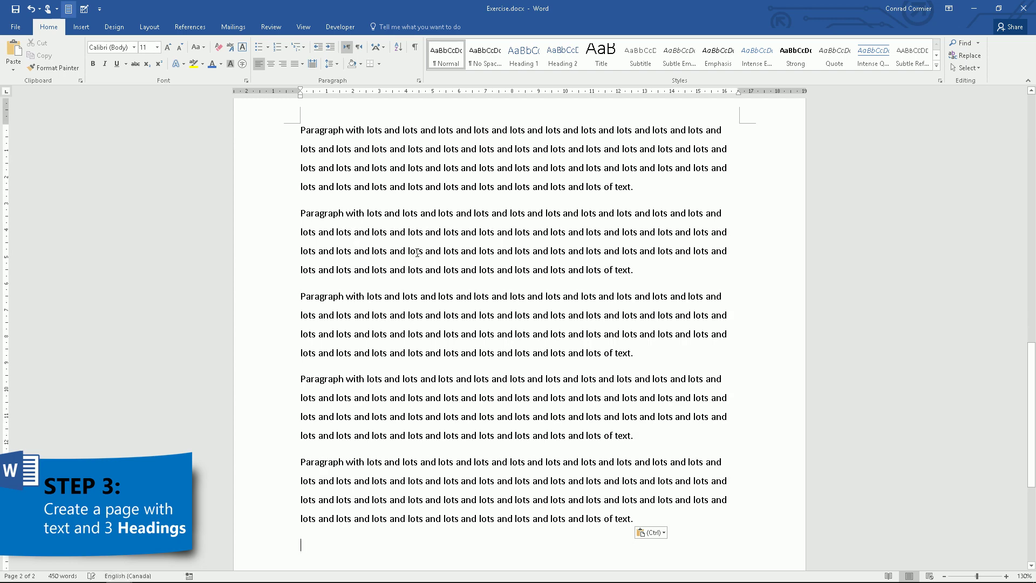
Add the line "Chapter 1 – FOOD" above the first paragraph on the second page.
{"action": "scroll", "coordinate": [402, 260], "scroll_direction": "up", "scroll_amount": 1}
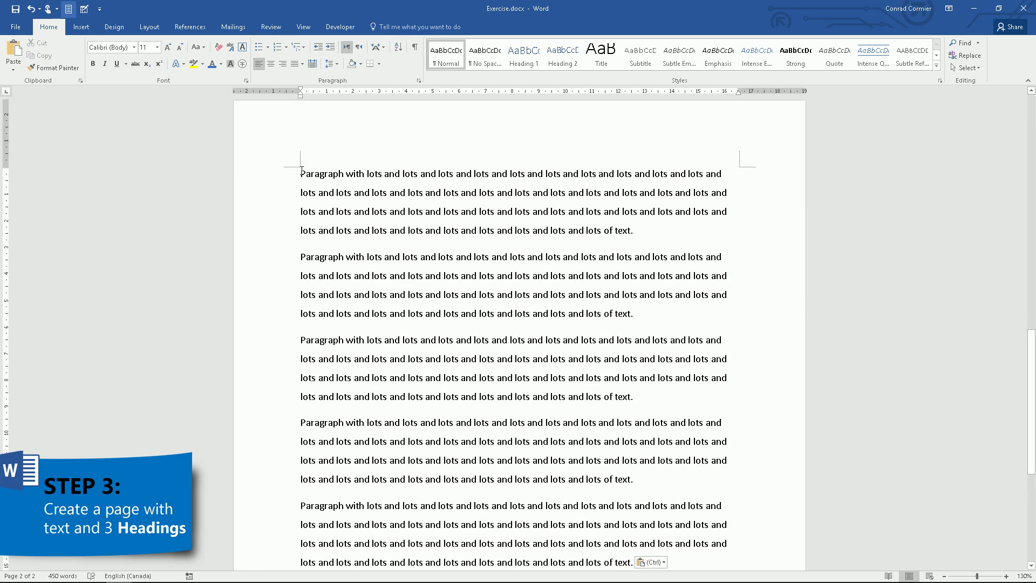
{"action": "left_click", "coordinate": [301, 173]}
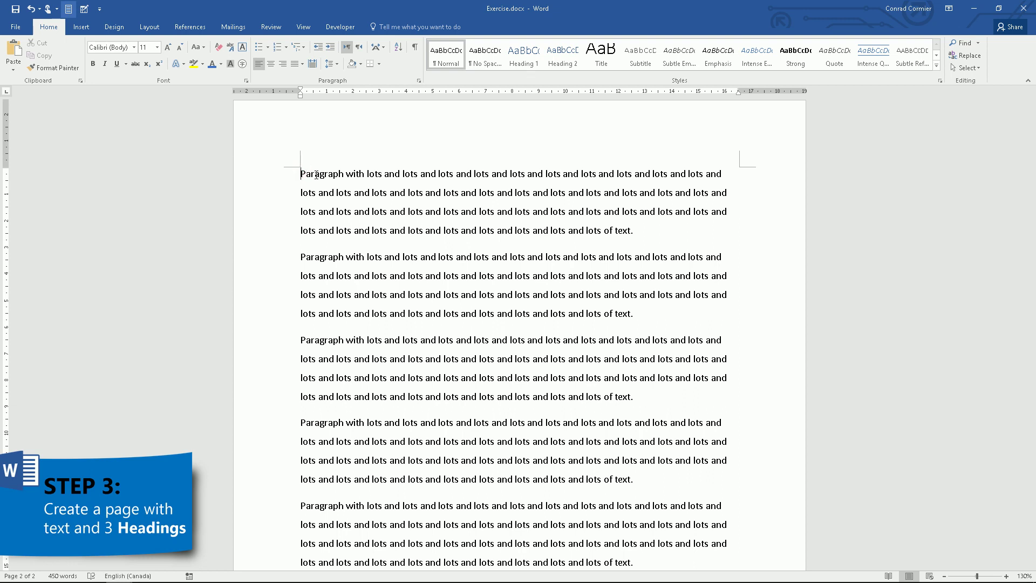
{"action": "type", "text": "Chapter 1 - F"}
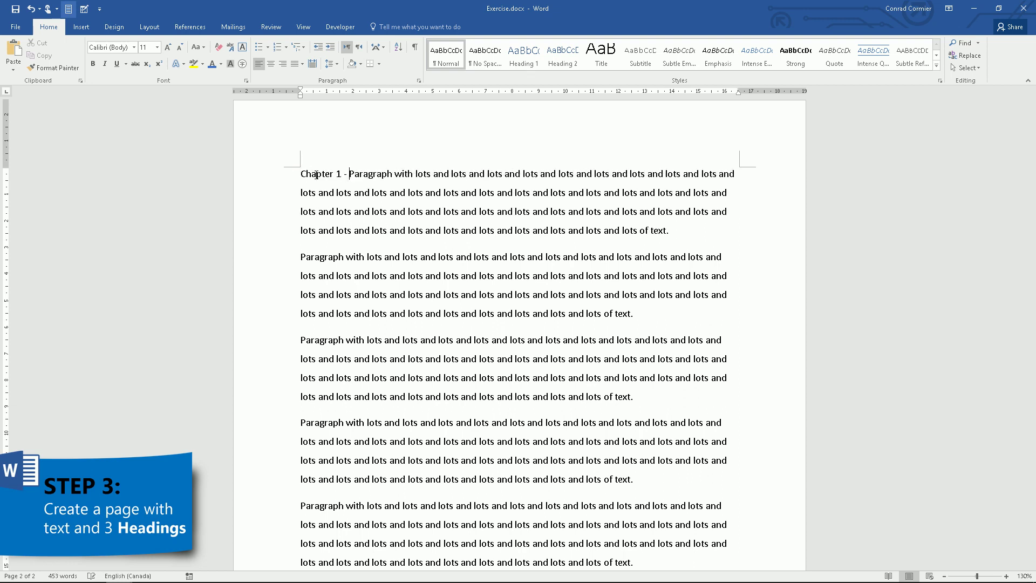
{"action": "type", "text": "OOD"}
{"action": "key", "text": "Return"}
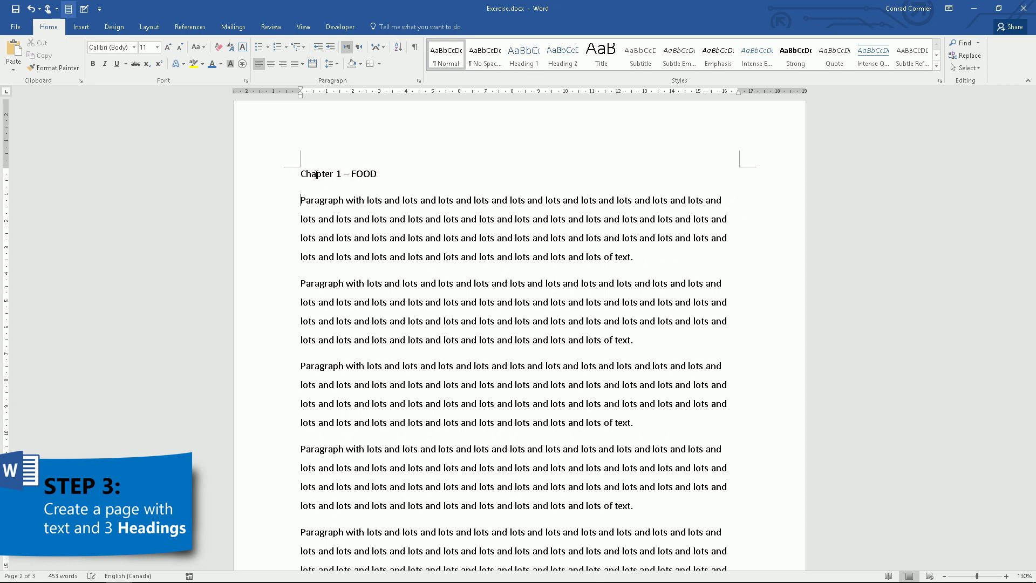
Add the line "Chapter – EXERCISE" above the fifth paragraph.
{"action": "left_click", "coordinate": [300, 534]}
{"action": "type", "text": "Chapter - "}
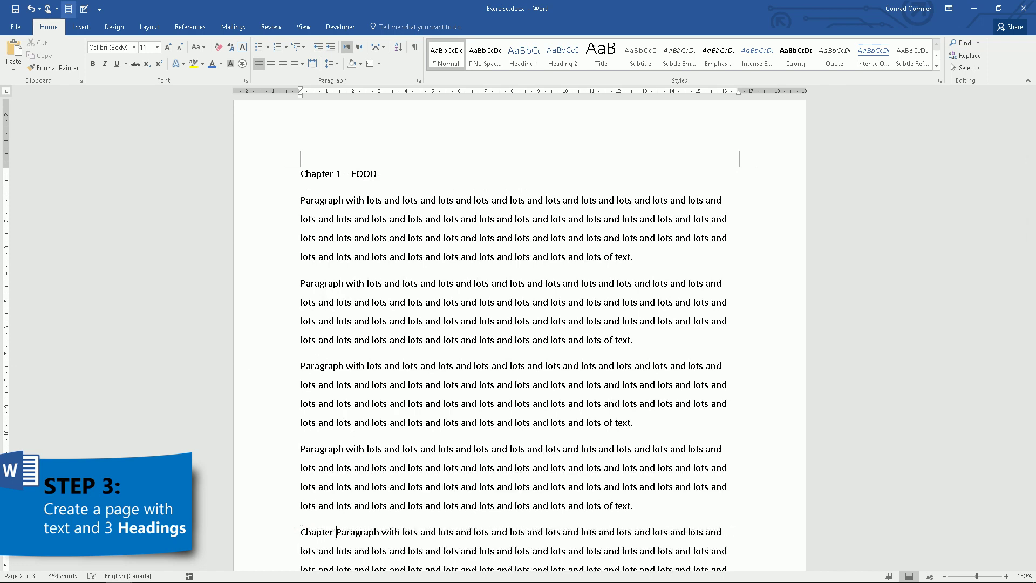
{"action": "type", "text": "EXERCISE"}
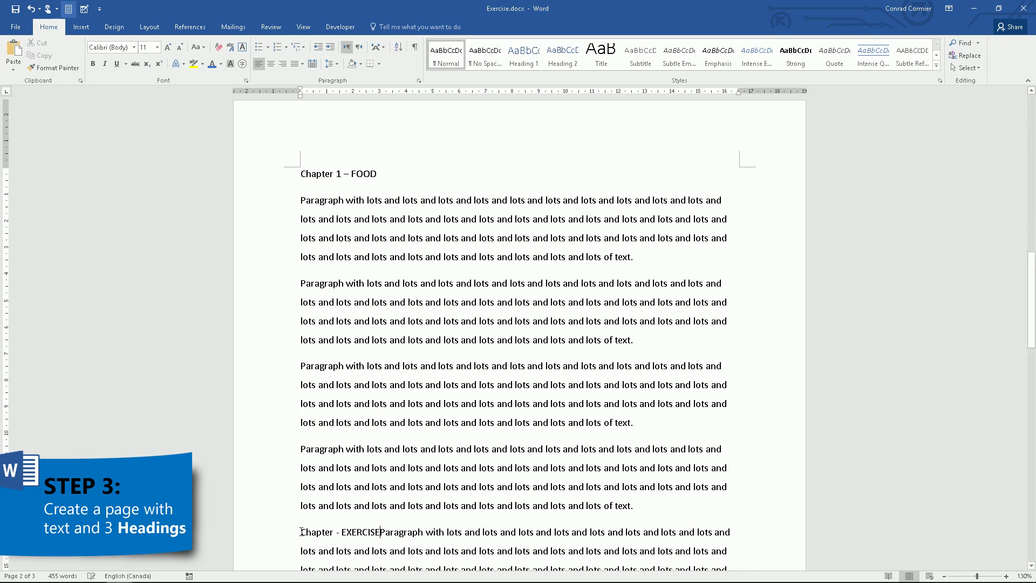
{"action": "key", "text": "Return"}
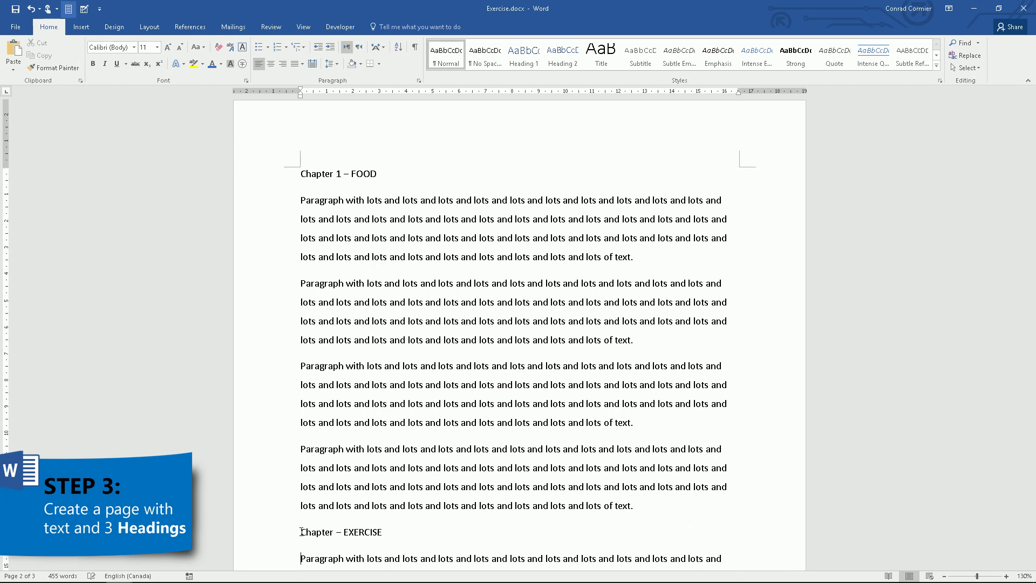
Add the subheading line "Fruits" above the second paragraph and "Veggies" above the third.
{"action": "left_click", "coordinate": [302, 283]}
{"action": "type", "text": "Fruits"}
{"action": "key", "text": "Return"}
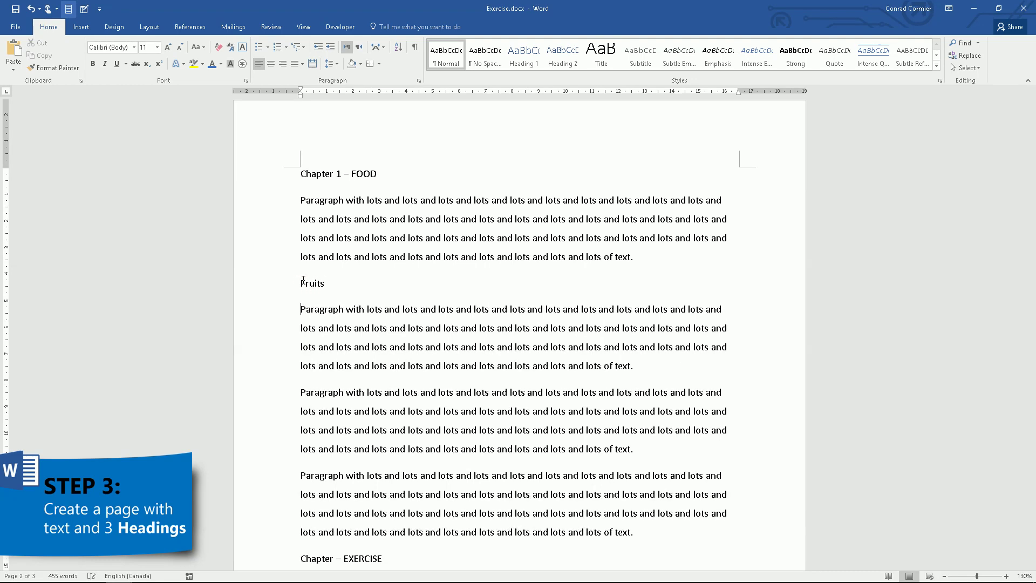
{"action": "left_click", "coordinate": [301, 391]}
{"action": "type", "text": "Veggies"}
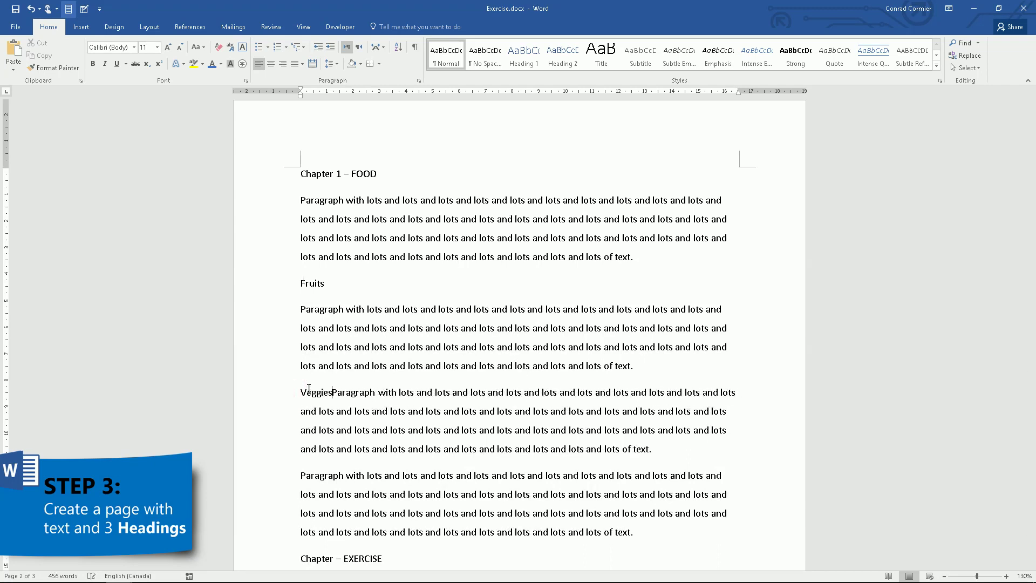
{"action": "key", "text": "Return"}
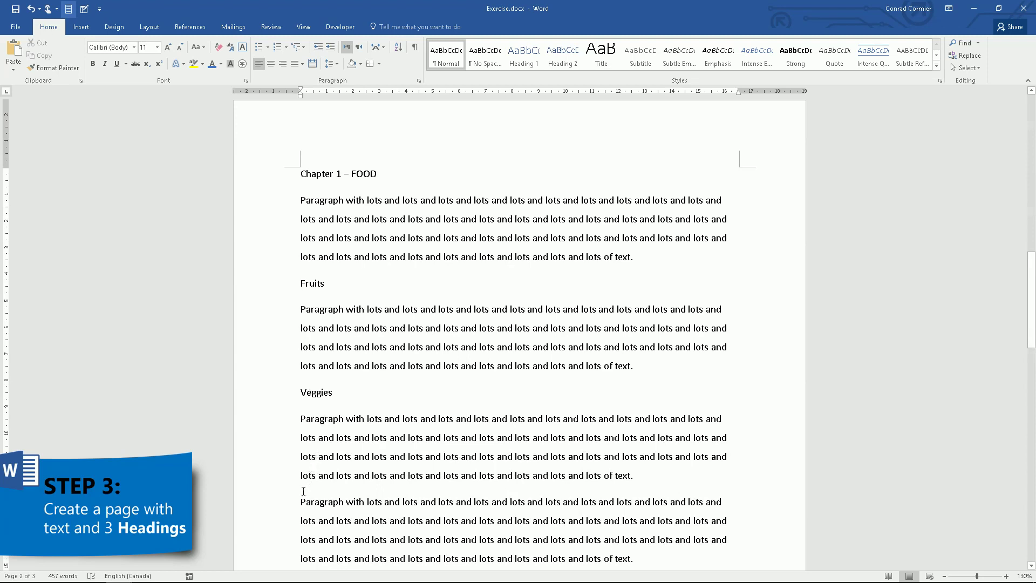
Add the subheading line "Green Veggies" above the fourth paragraph.
{"action": "left_click", "coordinate": [301, 502]}
{"action": "type", "text": "Green Veggies"}
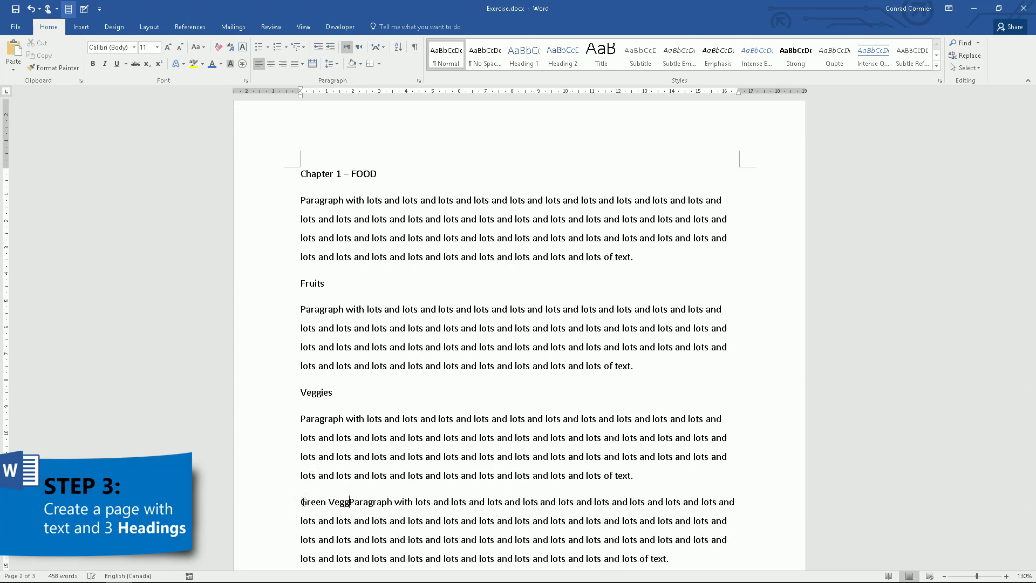
{"action": "key", "text": "Return"}
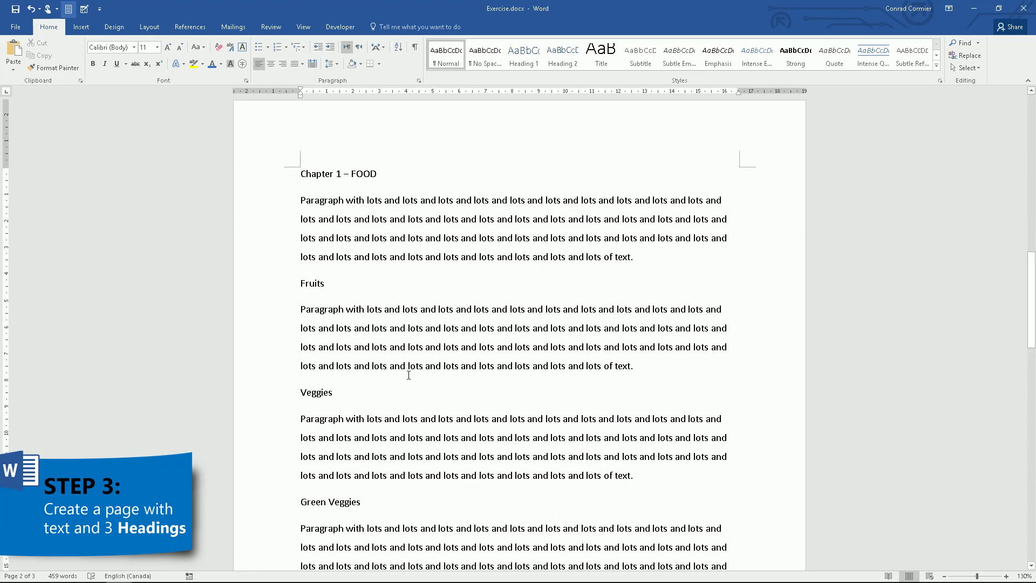
Apply the Heading 1 style to the FOOD and EXERCISE chapter lines, and number the EXERCISE chapter 2.
{"action": "scroll", "coordinate": [409, 370], "scroll_direction": "down", "scroll_amount": 2}
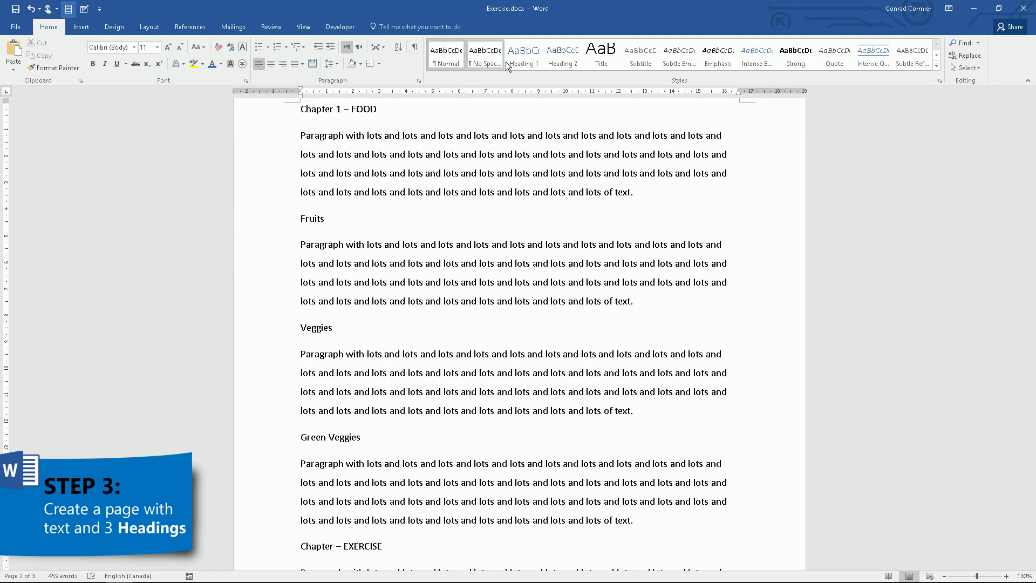
{"action": "left_click", "coordinate": [258, 115]}
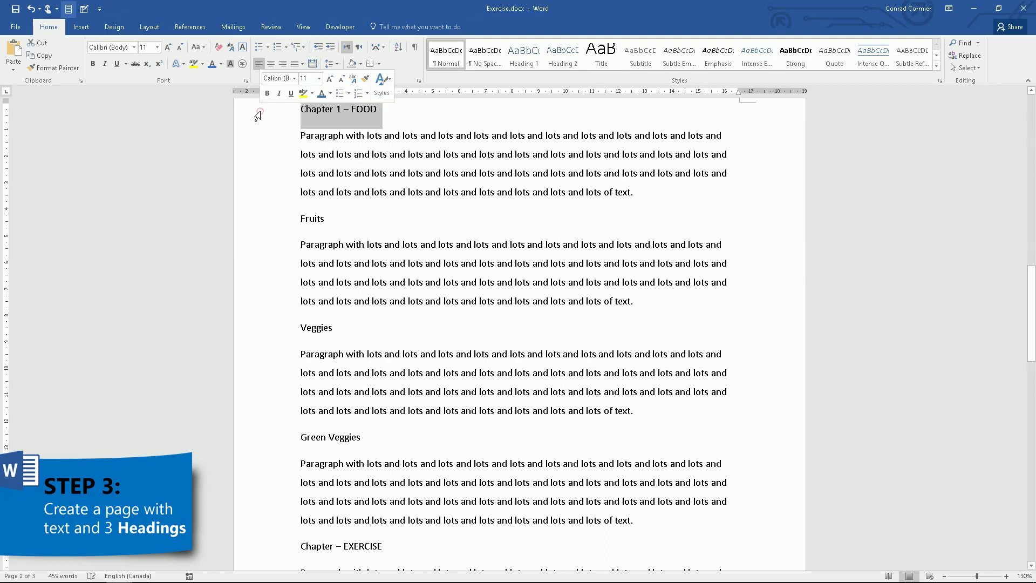
{"action": "left_click", "coordinate": [264, 549], "text": "ctrl"}
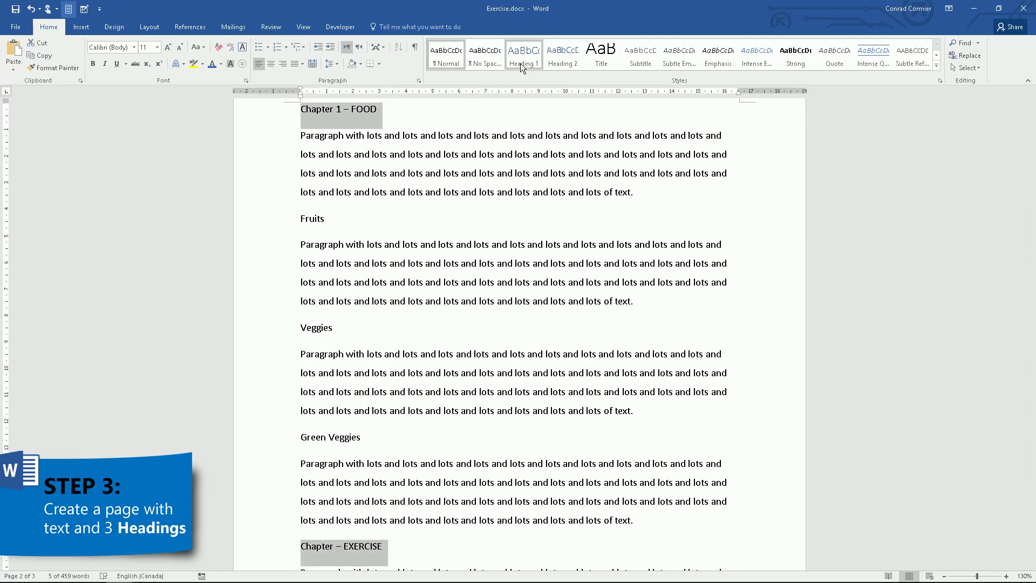
{"action": "left_click", "coordinate": [521, 63]}
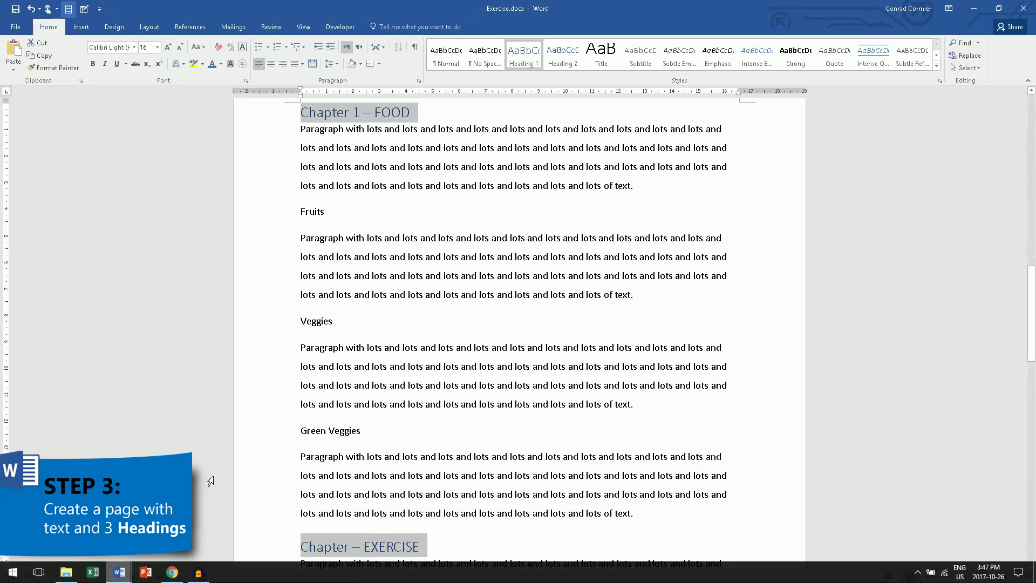
{"action": "left_click", "coordinate": [352, 547]}
{"action": "type", "text": "2"}
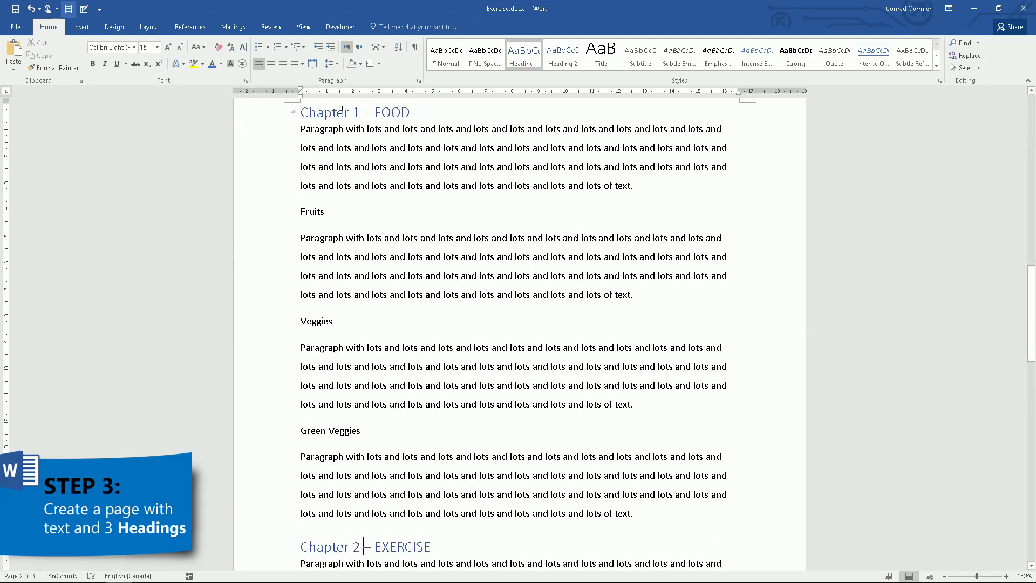
Apply the Heading 2 style to the Fruits and Veggies lines.
{"action": "left_click", "coordinate": [271, 215]}
{"action": "left_click", "coordinate": [270, 322], "text": "ctrl"}
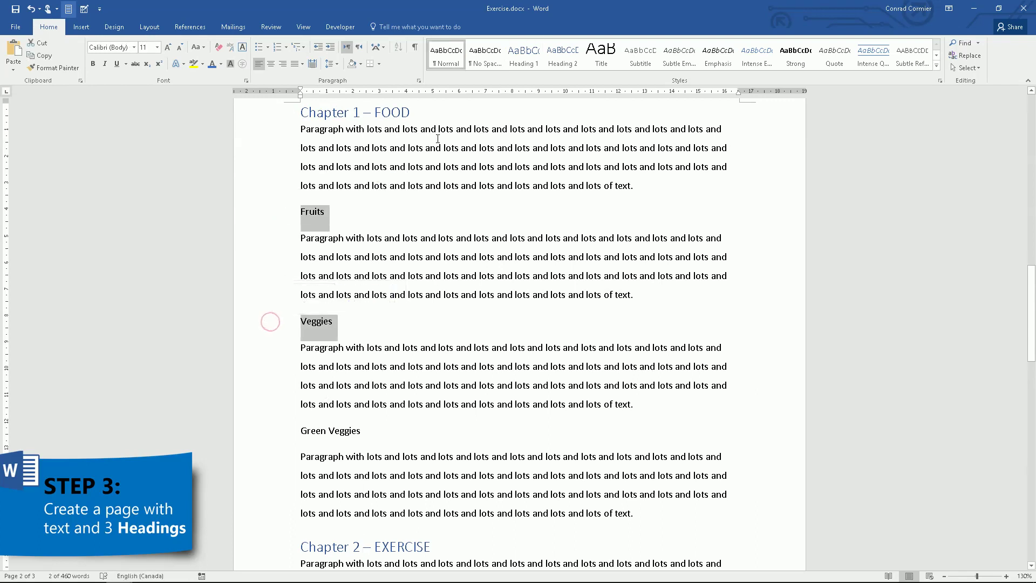
{"action": "left_click", "coordinate": [563, 54]}
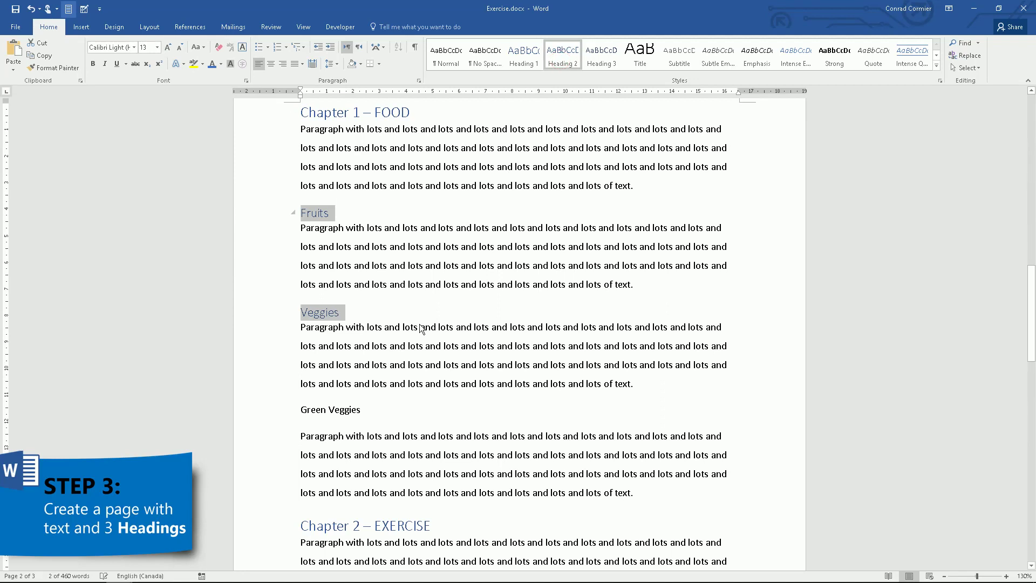
Apply the Heading 3 style to the Green Veggies line.
{"action": "left_click", "coordinate": [276, 416]}
{"action": "left_click", "coordinate": [600, 56]}
{"action": "left_click", "coordinate": [407, 365]}
{"action": "scroll", "coordinate": [474, 316], "scroll_direction": "up", "scroll_amount": 1}
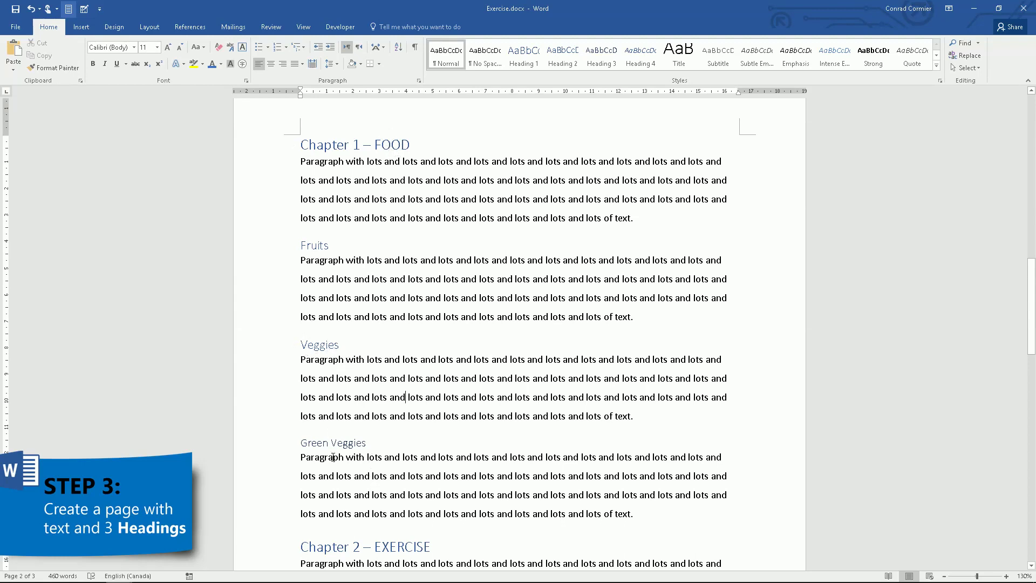
{"action": "scroll", "coordinate": [402, 379], "scroll_direction": "down", "scroll_amount": 1}
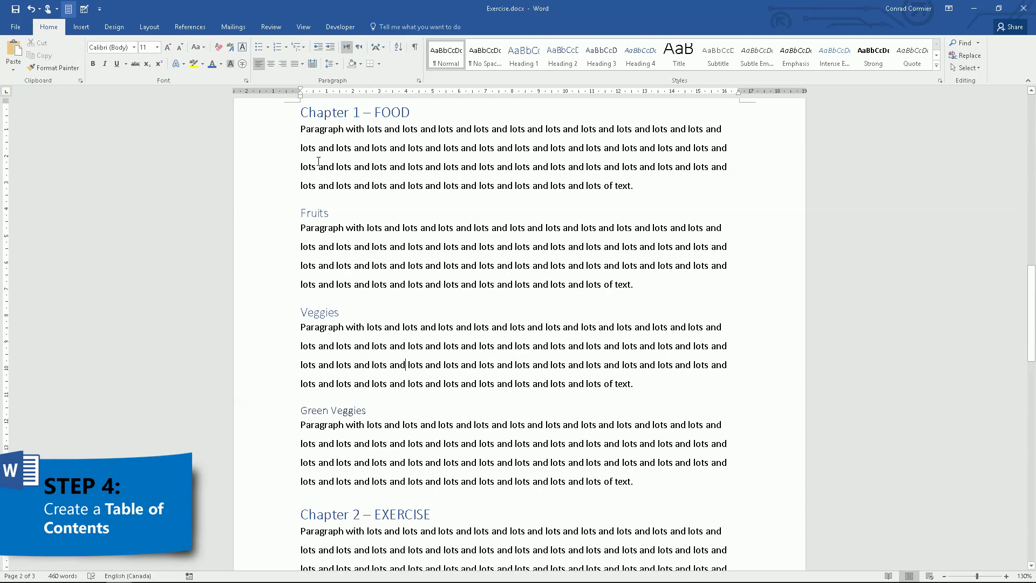
Insert a page break below the Date line of the title page to add a blank page before Chapter 1.
{"action": "scroll", "coordinate": [418, 312], "scroll_direction": "up", "scroll_amount": 10}
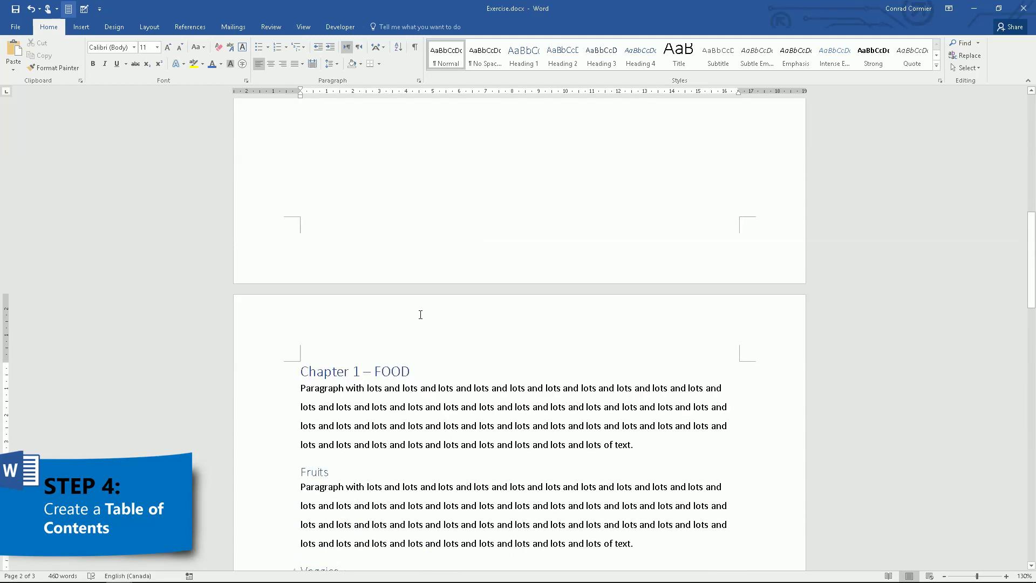
{"action": "left_click", "coordinate": [540, 350]}
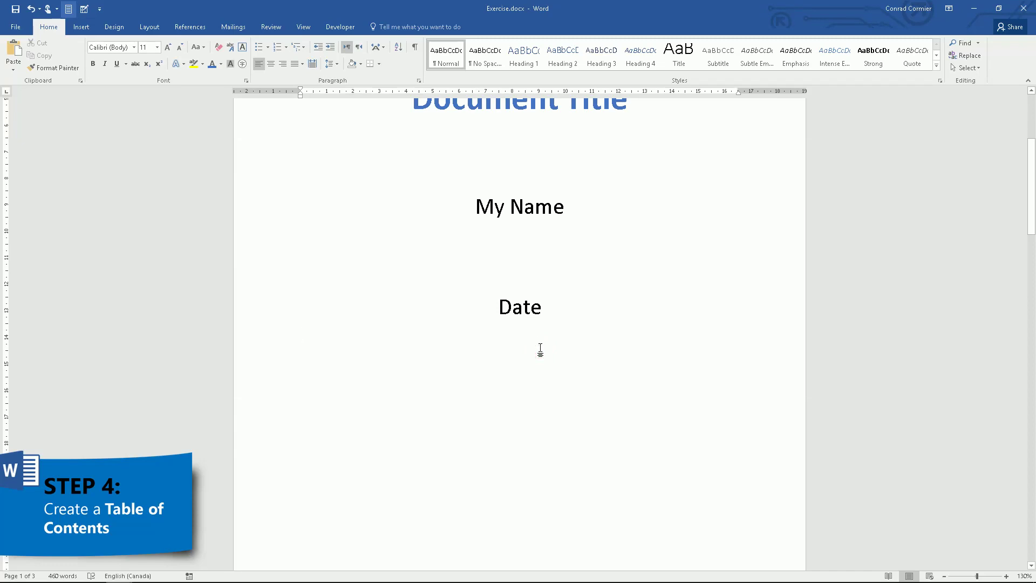
{"action": "key", "text": "ctrl+Return"}
{"action": "scroll", "coordinate": [497, 324], "scroll_direction": "down", "scroll_amount": 5}
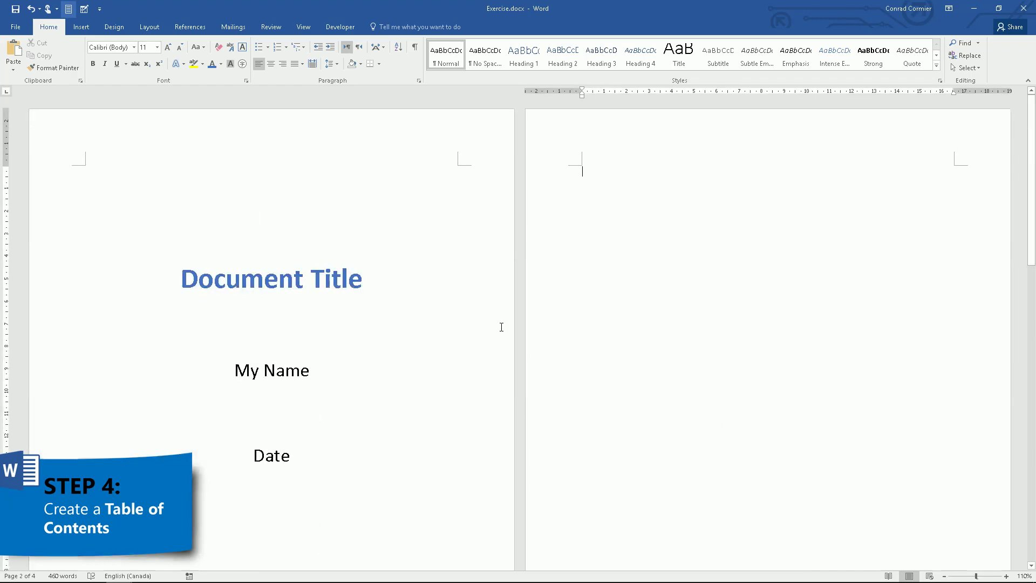
{"action": "scroll", "coordinate": [502, 330], "scroll_direction": "down", "scroll_amount": 2}
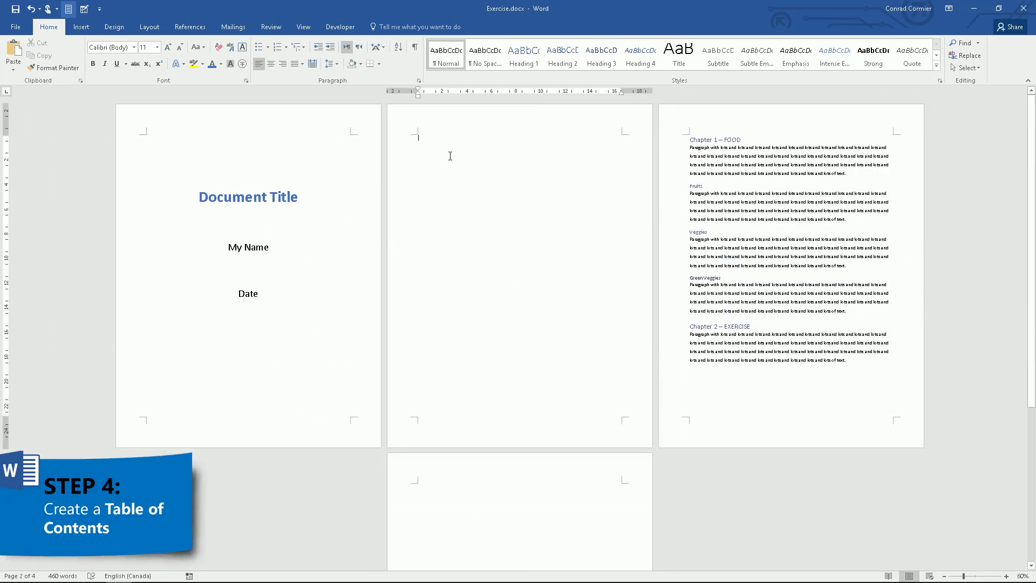
{"action": "scroll", "coordinate": [427, 141], "scroll_direction": "up", "scroll_amount": 7}
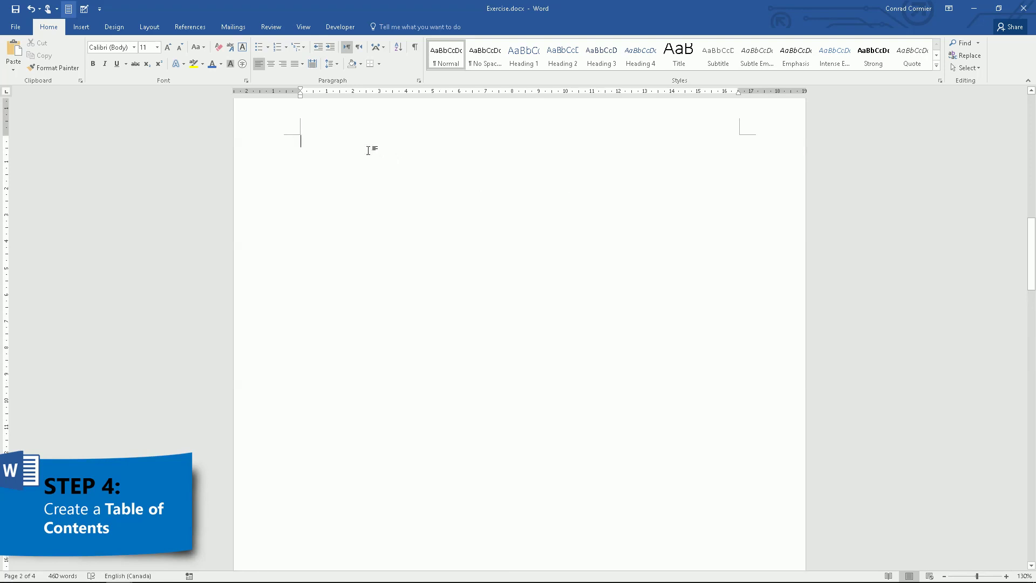
Insert a table of contents in the Automatic Table 1 format on the blank second page.
{"action": "left_click", "coordinate": [187, 27]}
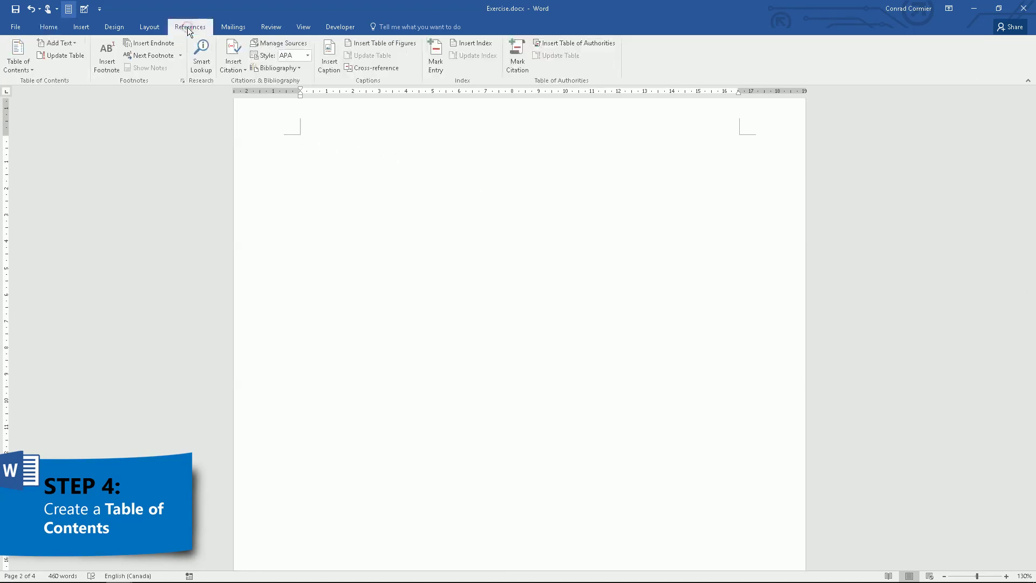
{"action": "left_click", "coordinate": [17, 66]}
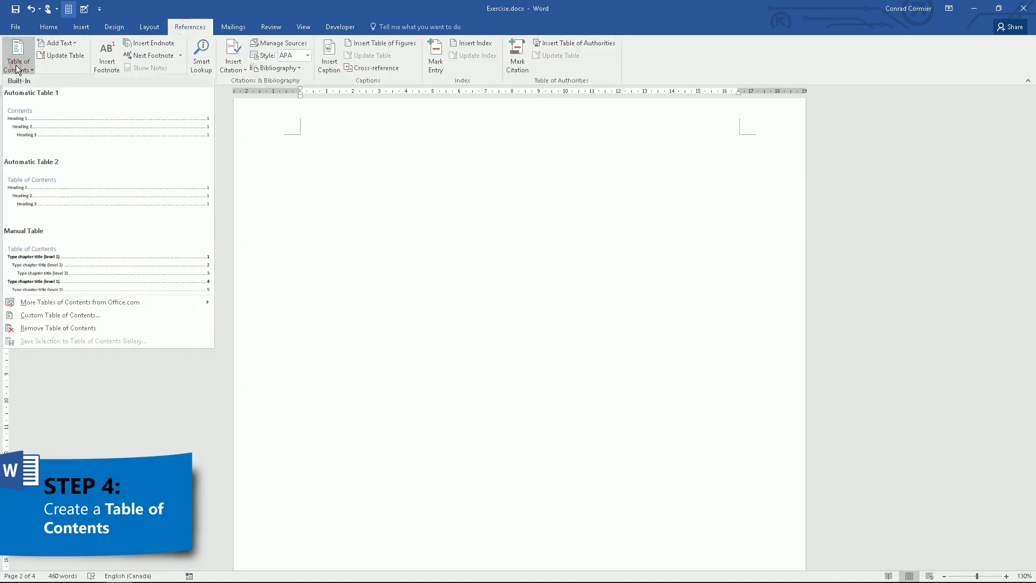
{"action": "left_click", "coordinate": [47, 123]}
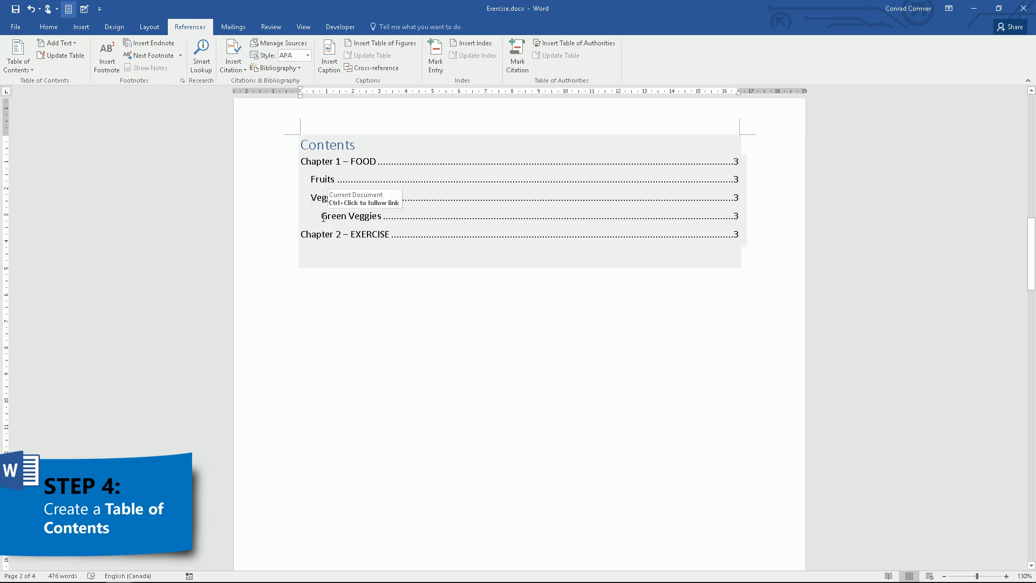
{"action": "left_click", "coordinate": [497, 341]}
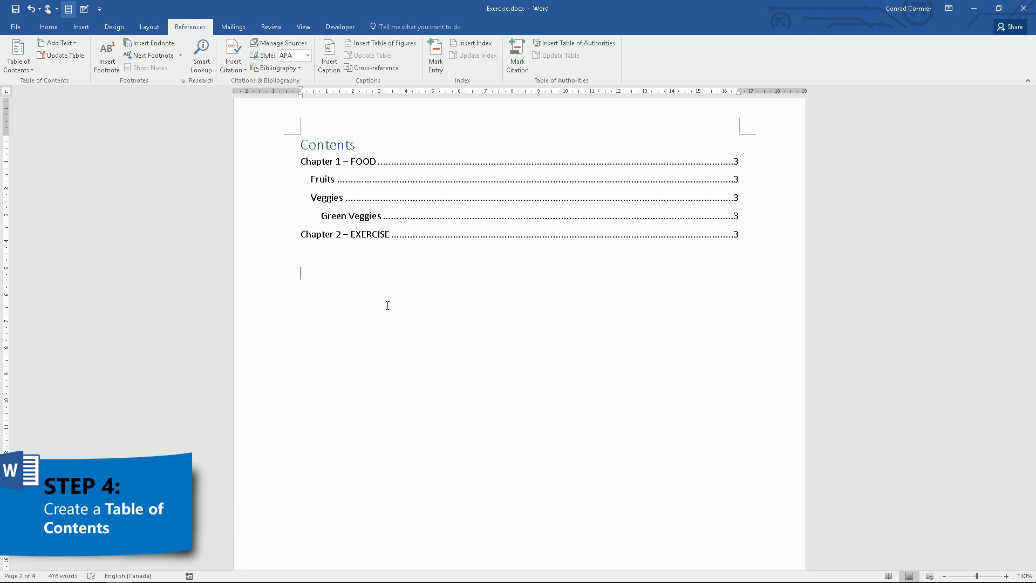
Insert a page break before the Chapter 2 – EXERCISE heading so the chapter starts on a new page.
{"action": "scroll", "coordinate": [394, 319], "scroll_direction": "down", "scroll_amount": 15}
{"action": "scroll", "coordinate": [389, 302], "scroll_direction": "down", "scroll_amount": 4}
{"action": "scroll", "coordinate": [367, 280], "scroll_direction": "up", "scroll_amount": 1}
{"action": "left_click", "coordinate": [302, 229]}
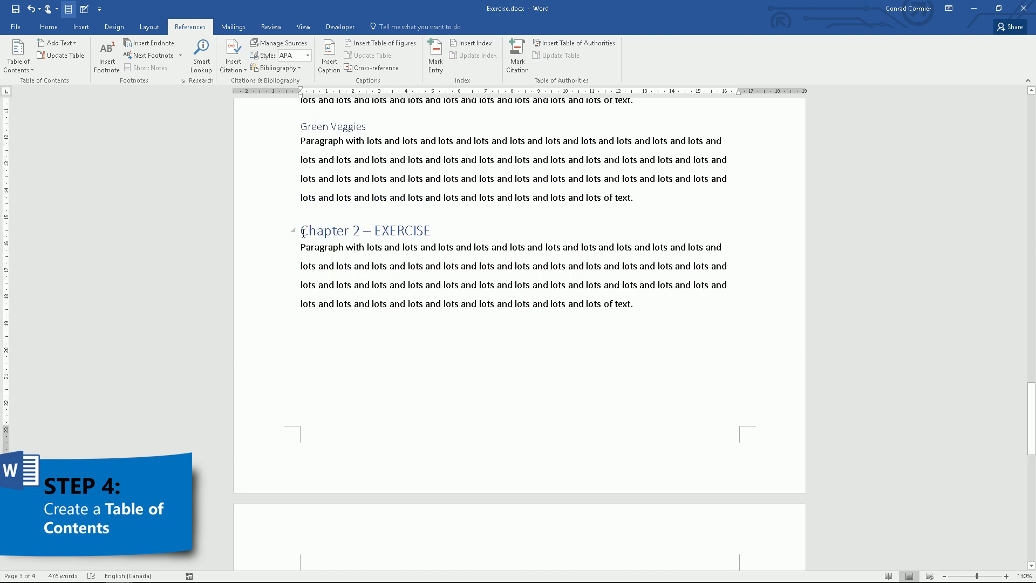
{"action": "key", "text": "ctrl+Return"}
Duplicate the Green Veggies heading with its paragraph directly below the original.
{"action": "scroll", "coordinate": [334, 267], "scroll_direction": "up", "scroll_amount": 3}
{"action": "left_click_drag", "start_coordinate": [268, 222], "coordinate": [257, 288]}
{"action": "key", "text": "ctrl+c"}
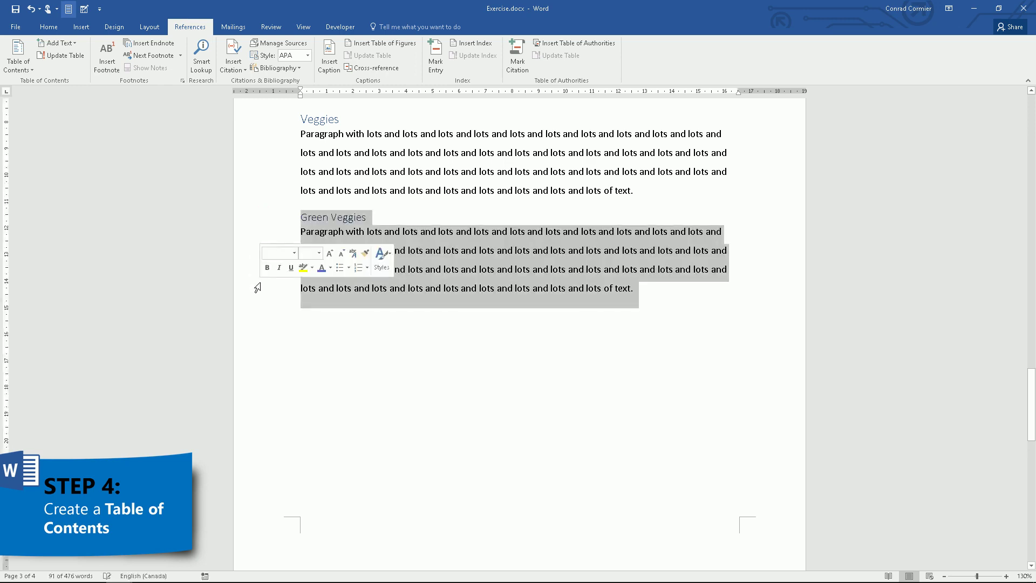
{"action": "left_click", "coordinate": [324, 323]}
{"action": "key", "text": "ctrl+v"}
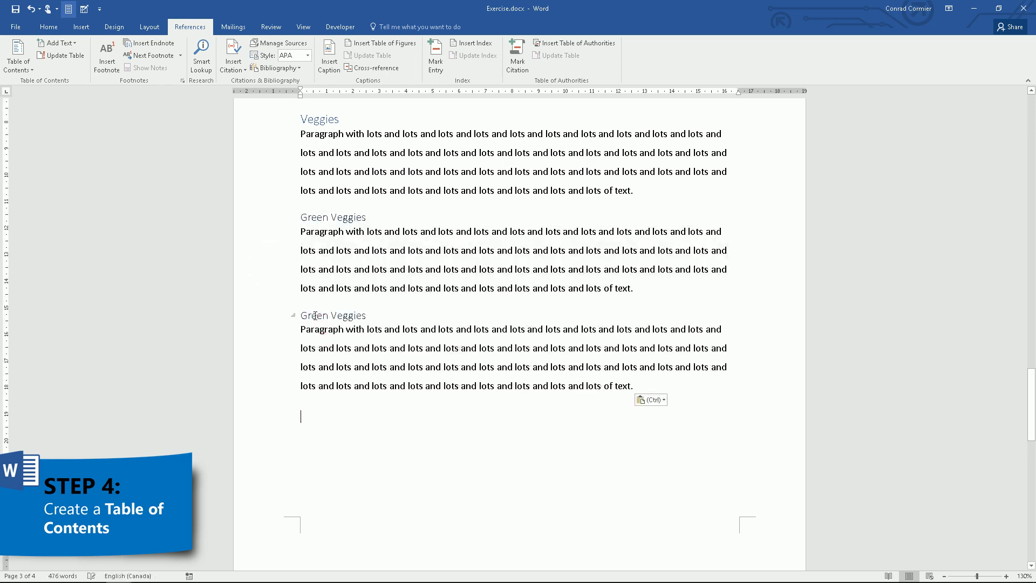
Rename the copied heading "Orange Veggies" and check its heading style.
{"action": "double_click", "coordinate": [313, 315]}
{"action": "type", "text": "Oran"}
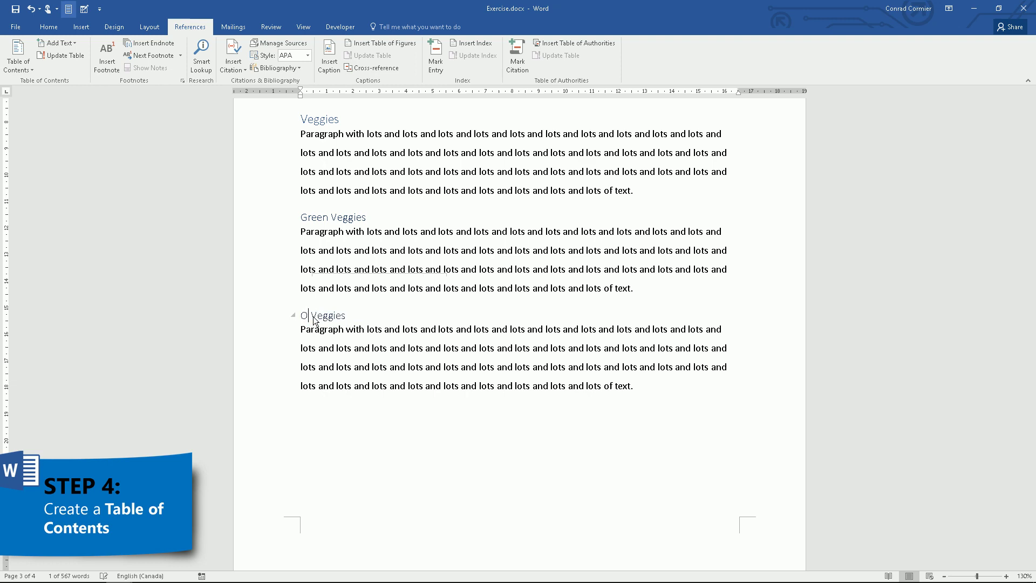
{"action": "type", "text": "ge"}
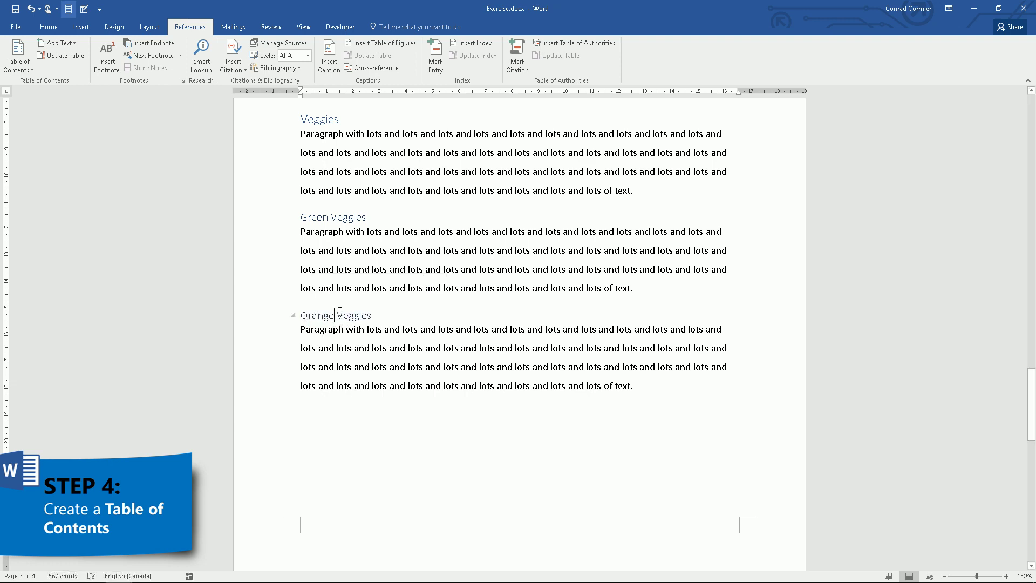
{"action": "left_click", "coordinate": [261, 314]}
{"action": "left_click", "coordinate": [49, 26]}
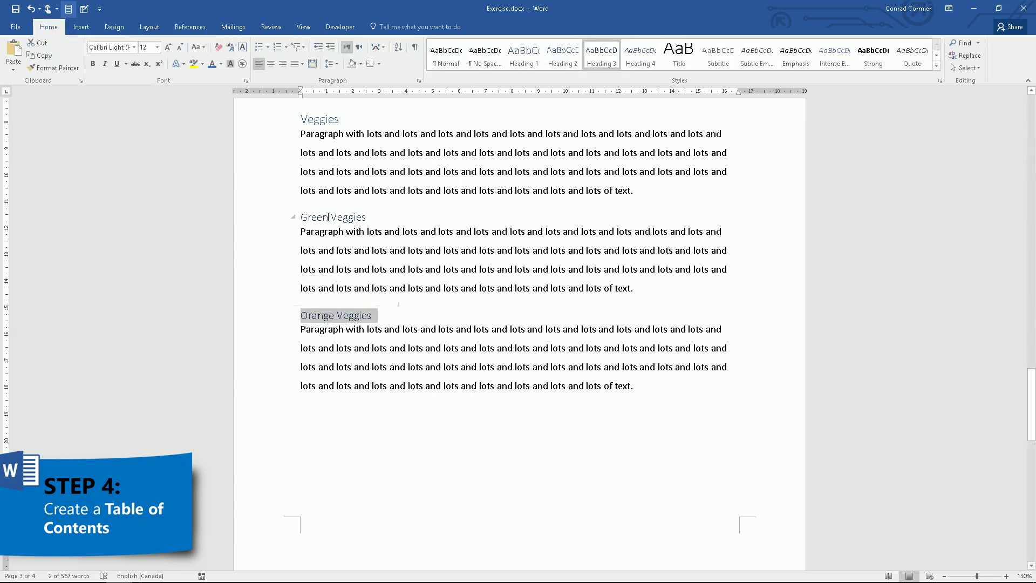
{"action": "left_click", "coordinate": [423, 253]}
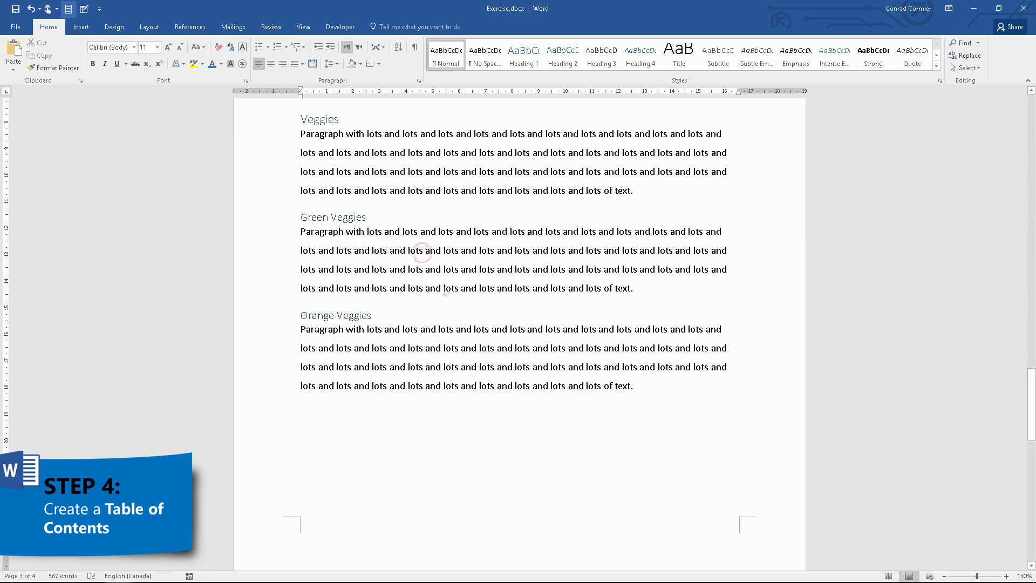
Update the entire table of contents, including its headings and page numbers.
{"action": "scroll", "coordinate": [432, 265], "scroll_direction": "up", "scroll_amount": 6}
{"action": "scroll", "coordinate": [443, 280], "scroll_direction": "up", "scroll_amount": 8}
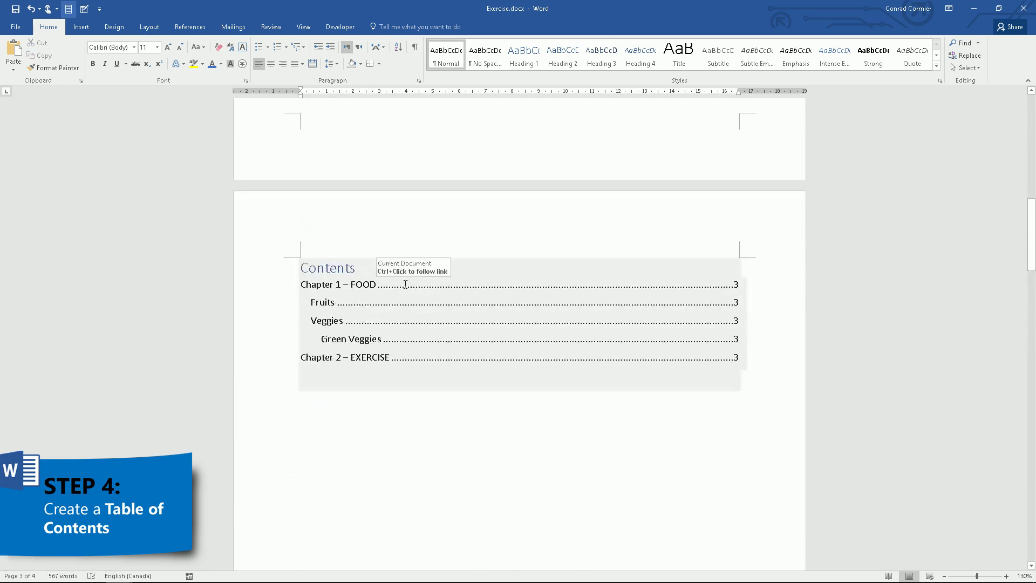
{"action": "left_click", "coordinate": [406, 285]}
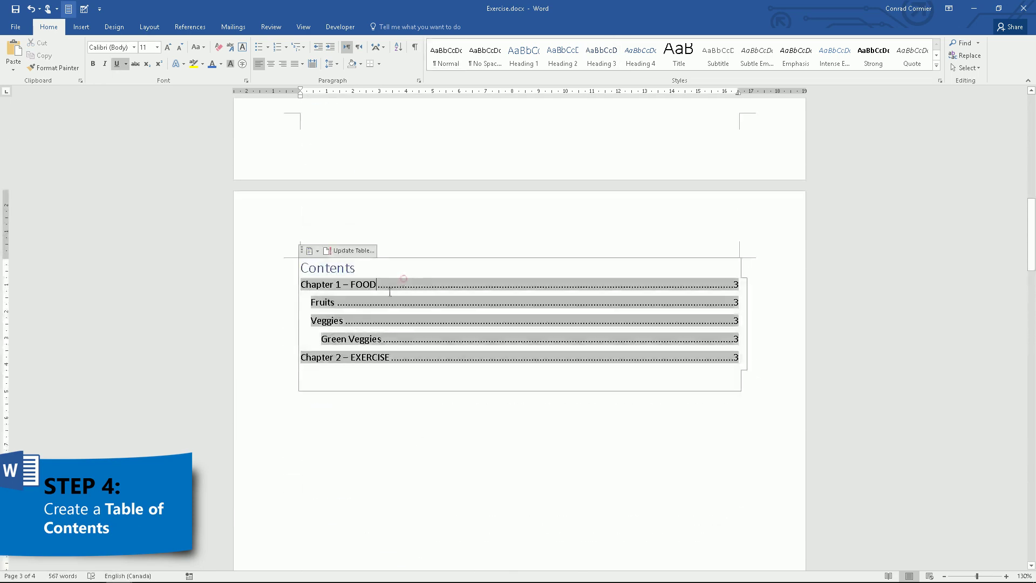
{"action": "left_click", "coordinate": [349, 251]}
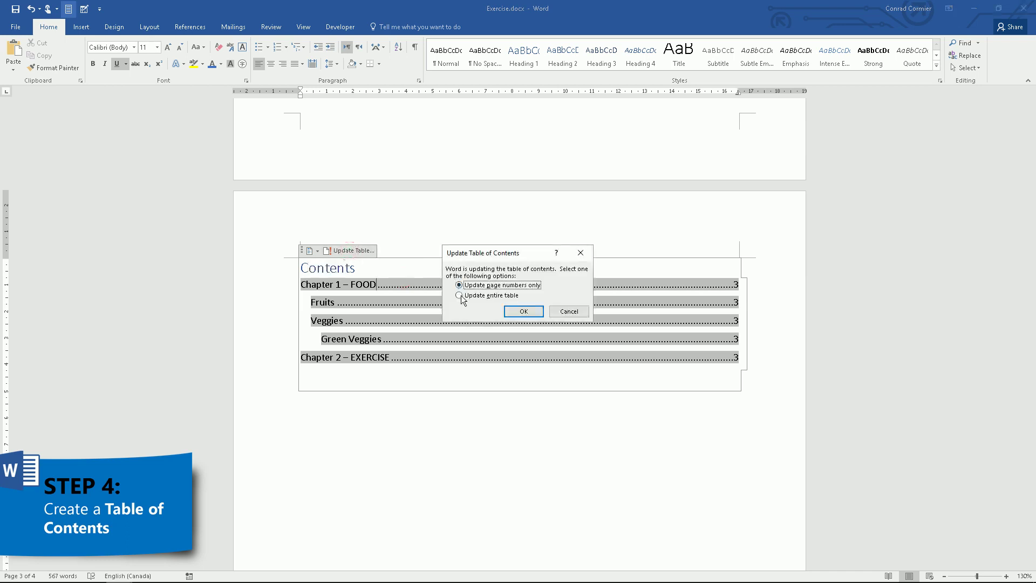
{"action": "left_click", "coordinate": [459, 296]}
{"action": "left_click", "coordinate": [524, 311]}
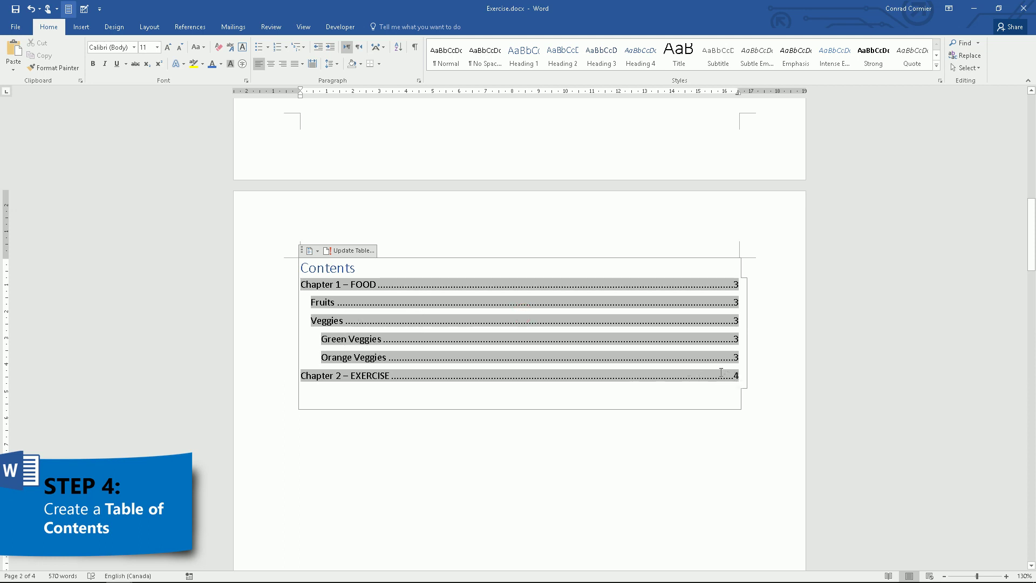
{"action": "left_click", "coordinate": [709, 455]}
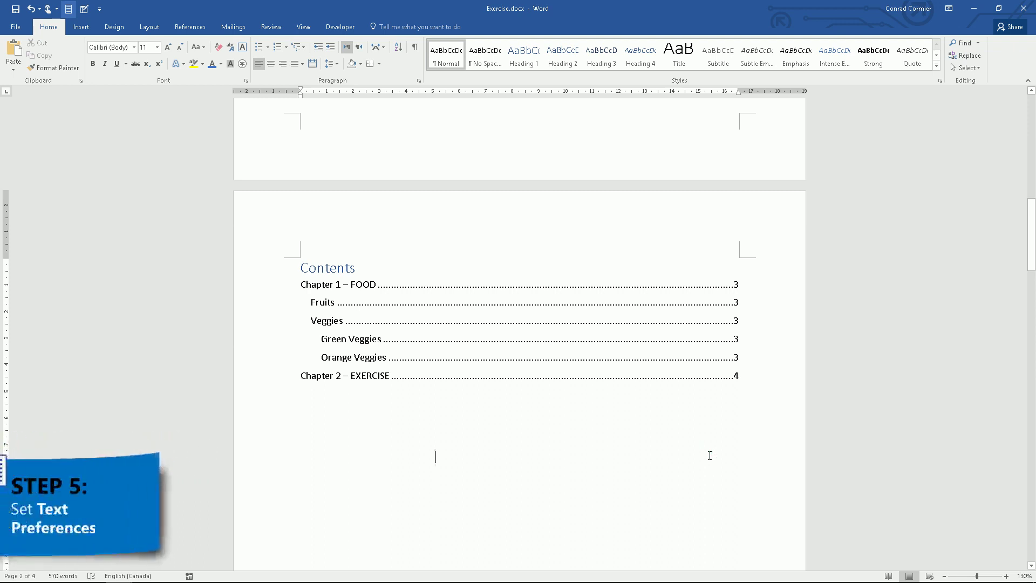
Set the font size of the body paragraphs under FOOD, Fruits, Veggies and Green Veggies to 12, leaving the headings out of the selection.
{"action": "left_click", "coordinate": [481, 386]}
{"action": "scroll", "coordinate": [475, 377], "scroll_direction": "down", "scroll_amount": 15}
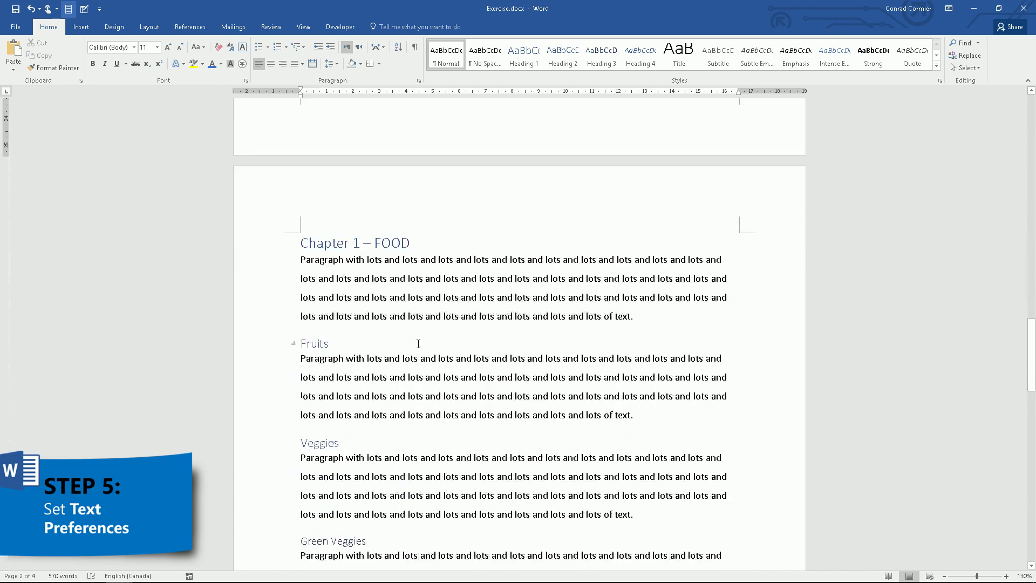
{"action": "scroll", "coordinate": [413, 341], "scroll_direction": "down", "scroll_amount": 2}
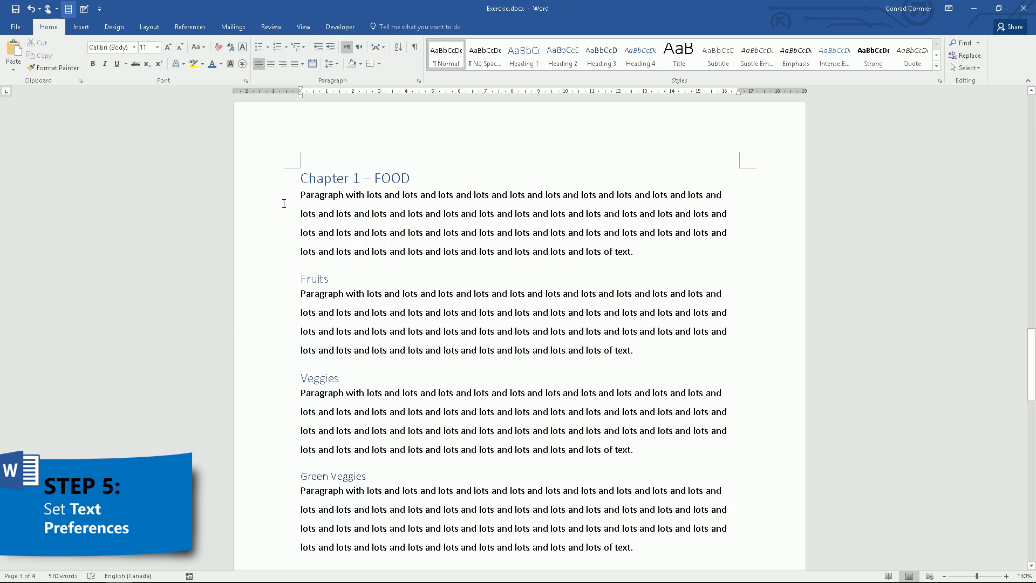
{"action": "left_click_drag", "start_coordinate": [253, 200], "coordinate": [248, 250]}
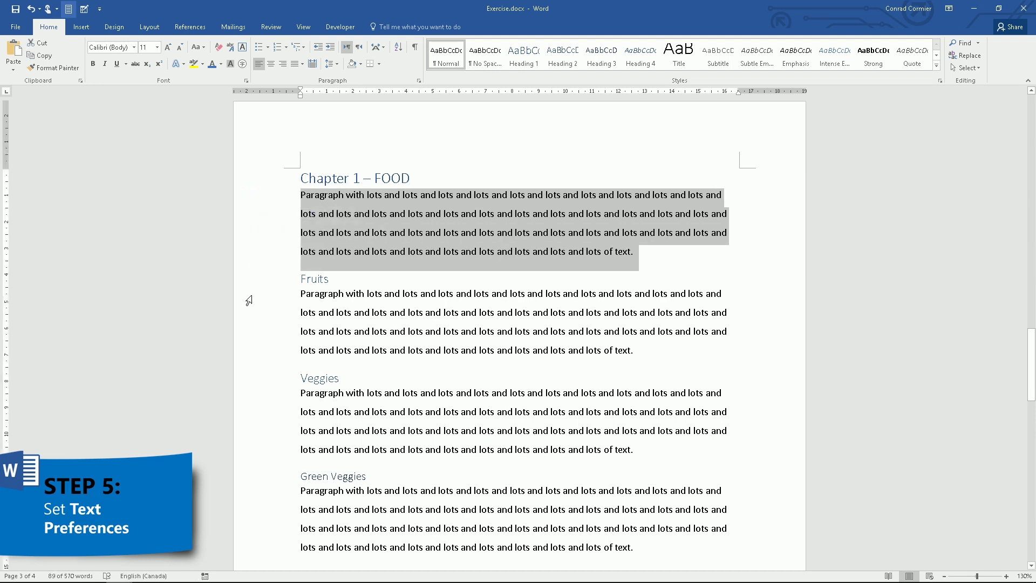
{"action": "left_click_drag", "start_coordinate": [259, 296], "coordinate": [262, 351]}
{"action": "left_click_drag", "start_coordinate": [266, 394], "coordinate": [262, 455]}
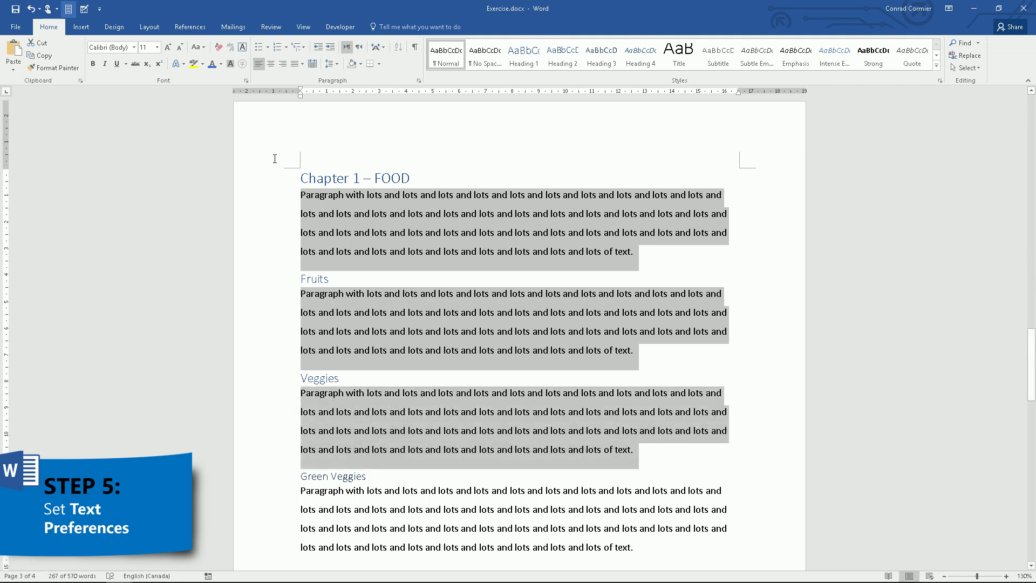
{"action": "left_click_drag", "start_coordinate": [252, 483], "coordinate": [267, 551]}
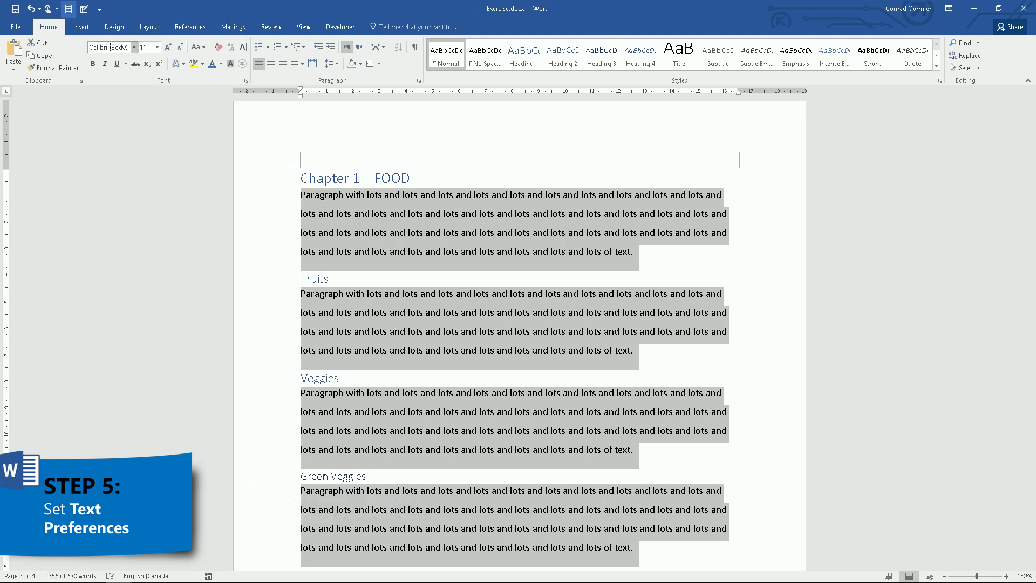
{"action": "left_click", "coordinate": [157, 48]}
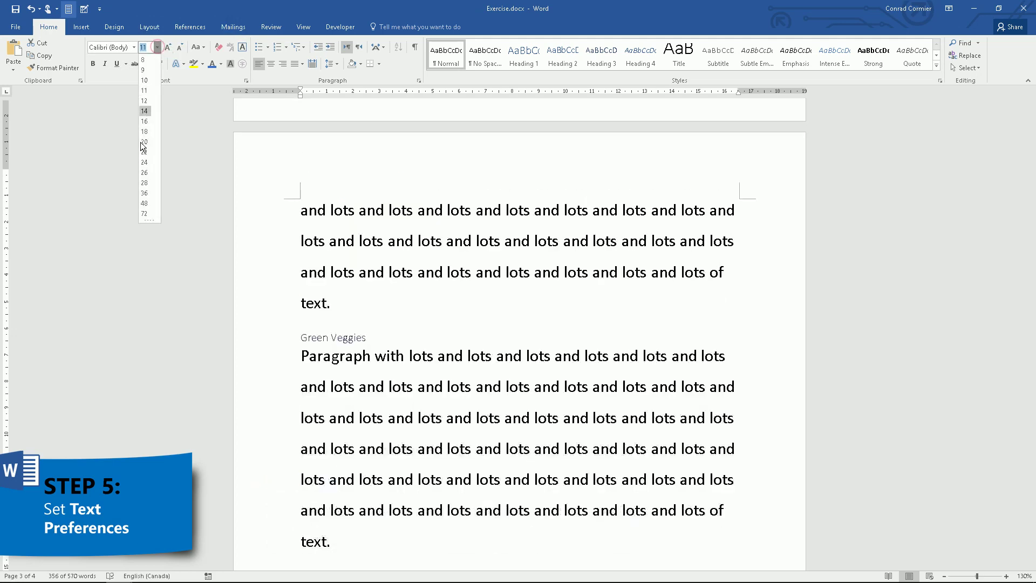
{"action": "left_click", "coordinate": [168, 47]}
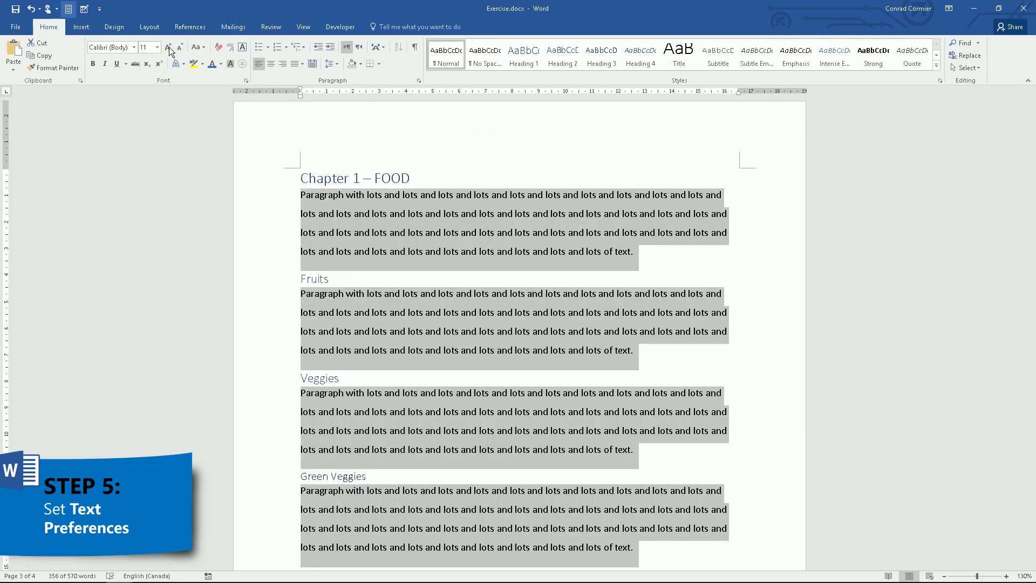
{"action": "left_click", "coordinate": [168, 47]}
{"action": "left_click", "coordinate": [168, 47]}
{"action": "left_click", "coordinate": [180, 47]}
{"action": "left_click", "coordinate": [180, 47]}
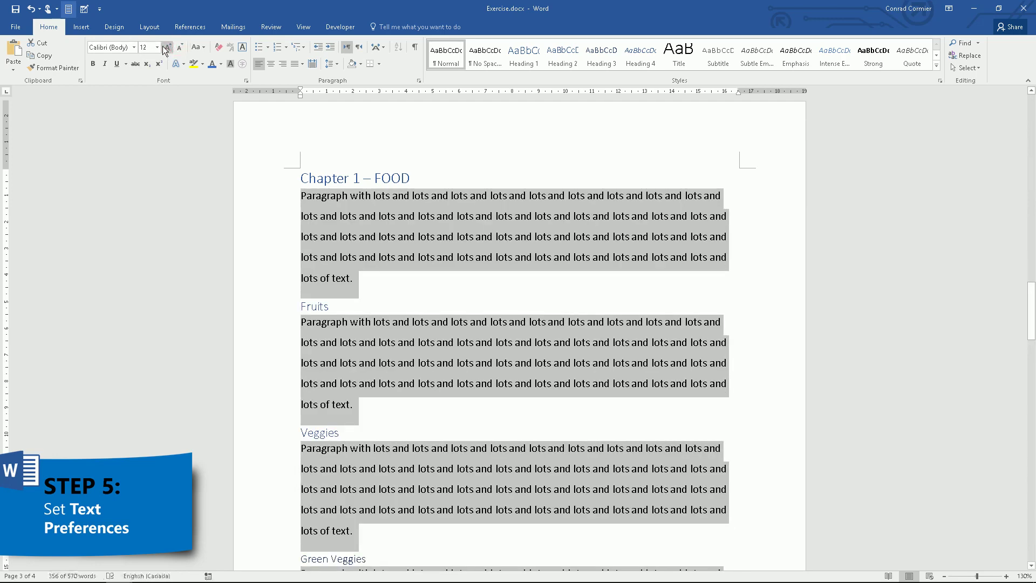
Set the line spacing of the selected body paragraphs to 1.15 and clear the selection.
{"action": "left_click", "coordinate": [294, 63]}
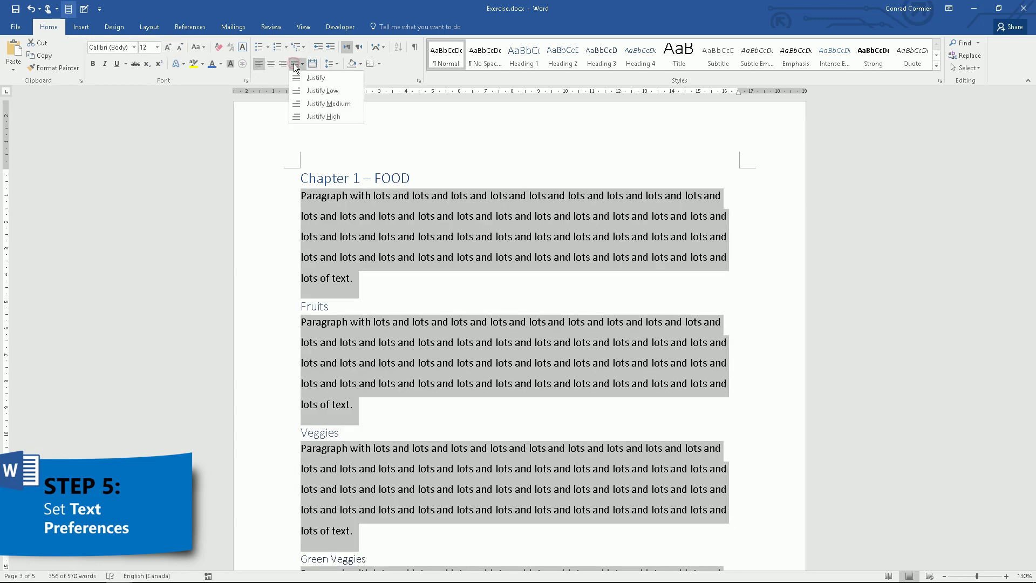
{"action": "left_click", "coordinate": [332, 63]}
{"action": "left_click", "coordinate": [332, 63]}
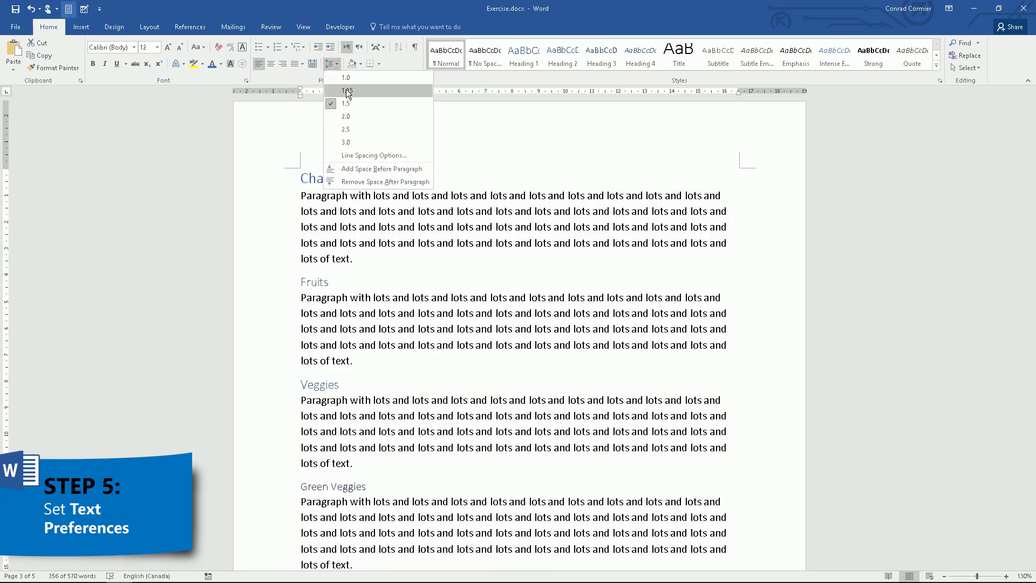
{"action": "left_click", "coordinate": [345, 90]}
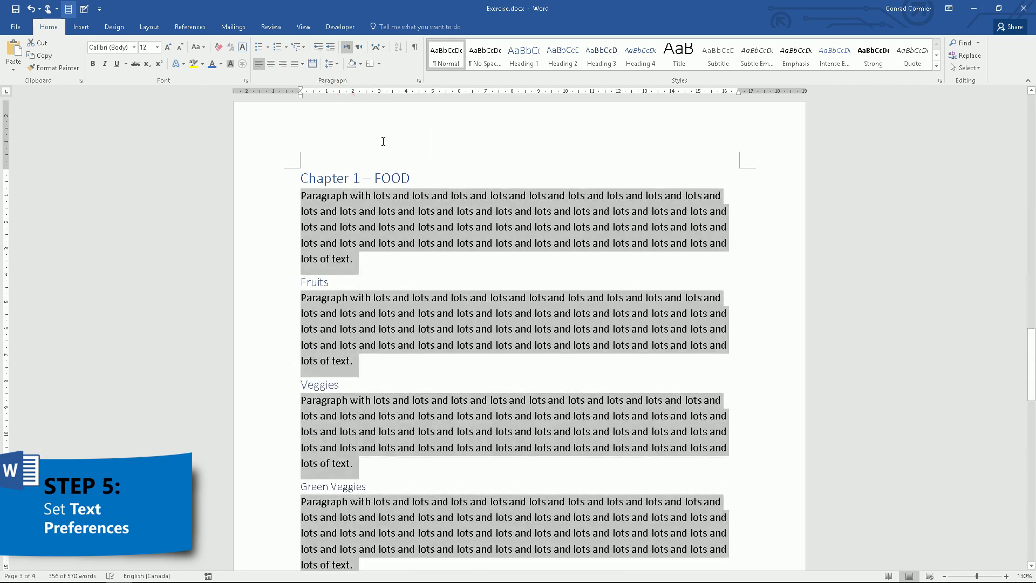
{"action": "left_click", "coordinate": [439, 227]}
{"action": "scroll", "coordinate": [408, 225], "scroll_direction": "down", "scroll_amount": 3}
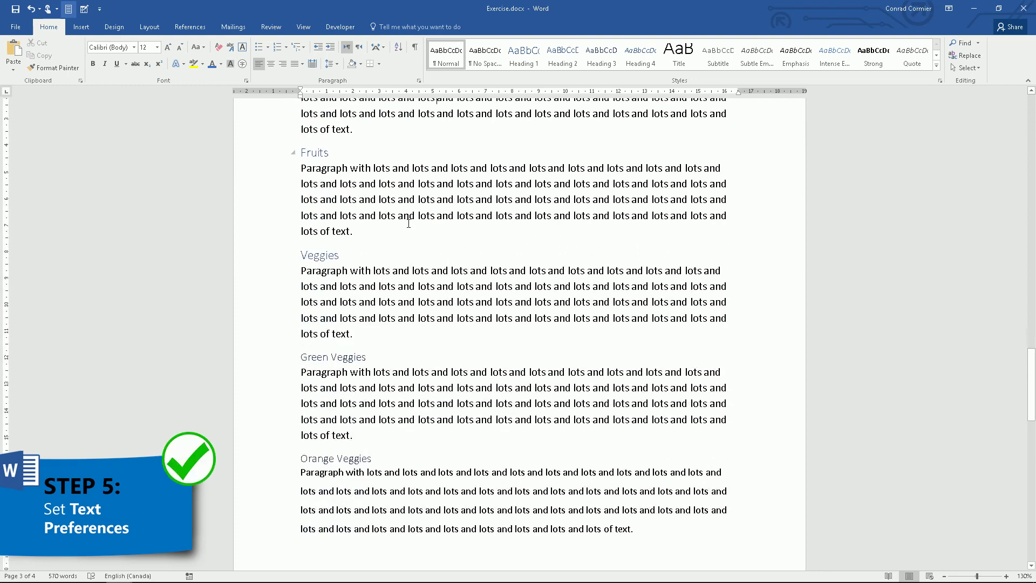
Switch to Chrome and copy the selected "Exercise Every Day" section from the women's health tips article.
{"action": "scroll", "coordinate": [408, 225], "scroll_direction": "up", "scroll_amount": 2}
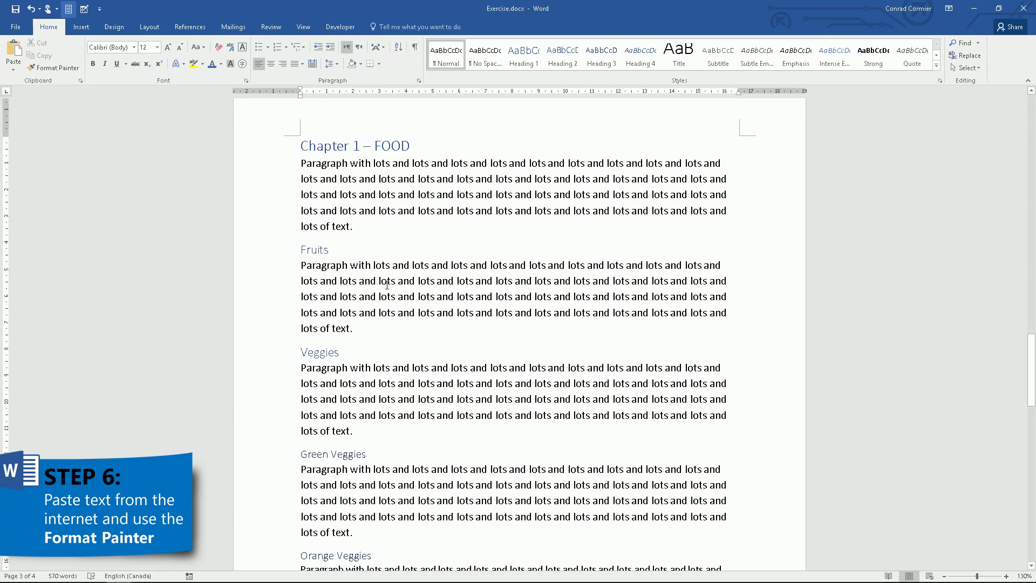
{"action": "scroll", "coordinate": [387, 285], "scroll_direction": "down", "scroll_amount": 15}
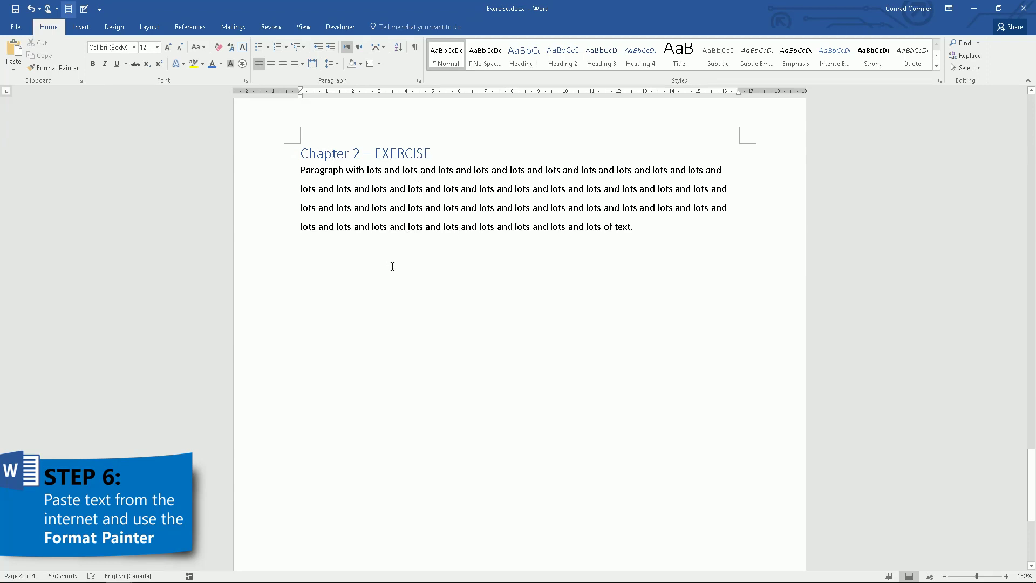
{"action": "key", "text": "super+Tab"}
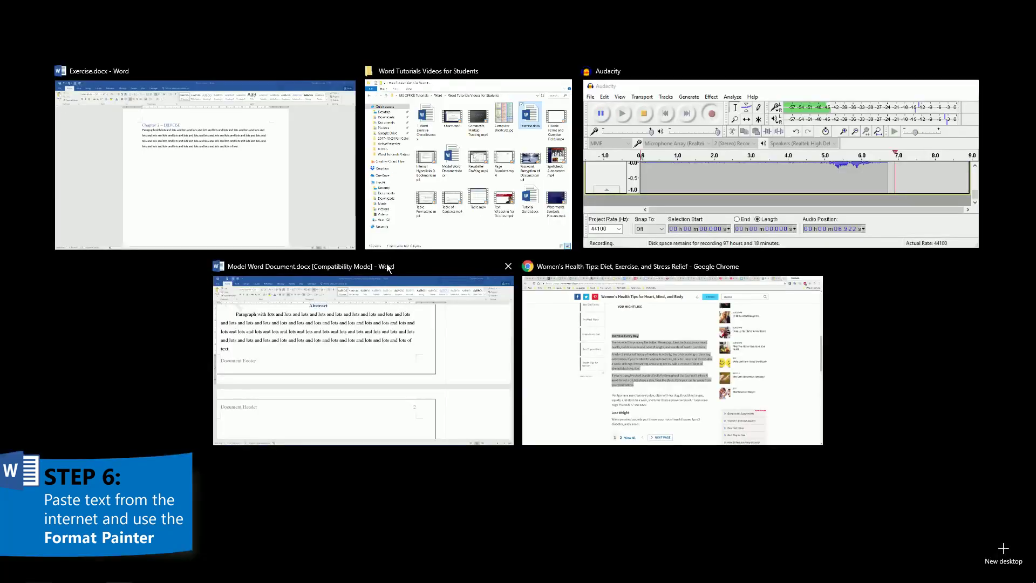
{"action": "left_click", "coordinate": [633, 347]}
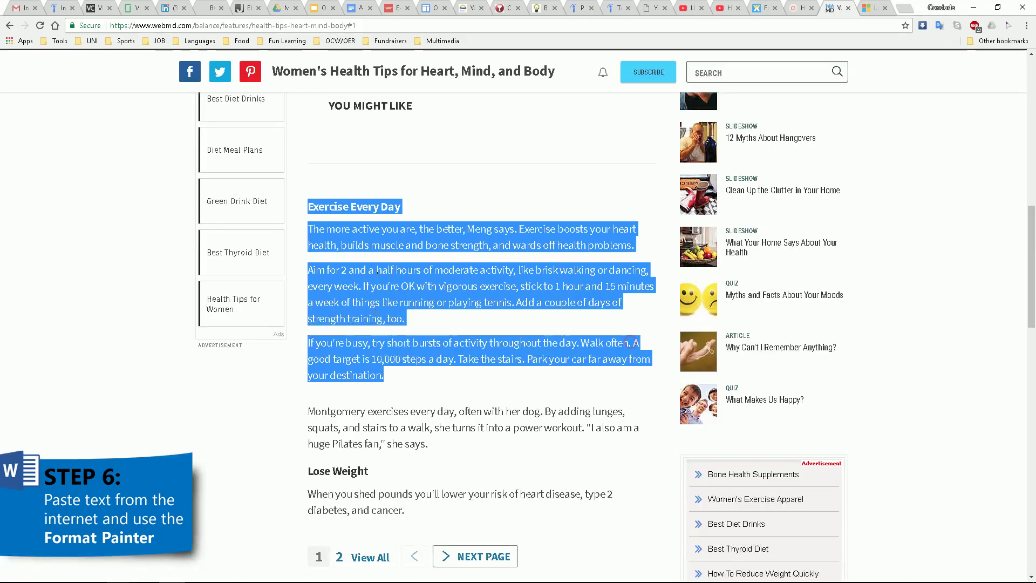
{"action": "right_click", "coordinate": [372, 235]}
{"action": "left_click", "coordinate": [397, 243]}
Return to Exercise.docx in Word and paste the copied section below the Chapter 2 – EXERCISE paragraph, using the Merge Formatting paste option.
{"action": "key", "text": "super+Tab"}
{"action": "left_click", "coordinate": [405, 254]}
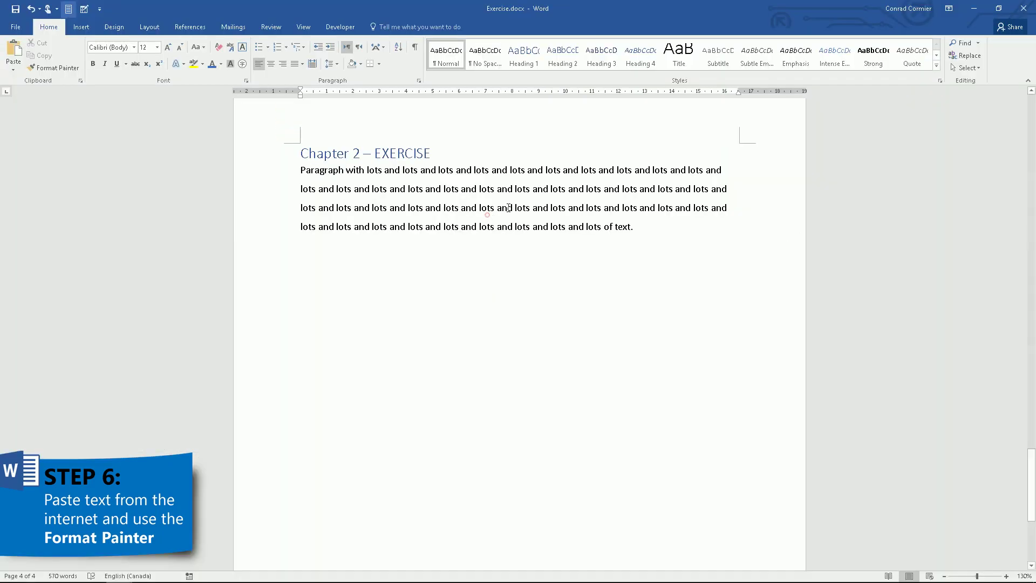
{"action": "left_click", "coordinate": [423, 263]}
{"action": "type", "text": "Exercise Every Day The more active you are, the better, Meng says. Exercise boosts your heart health, builds muscle and bone strength, and wards off health problems. Aim for 2 and a half hours of moderate activity, like brisk walking or dancing, every week. If you're OK with vigorous exercise, stick to 1 hour and 15 minutes a week of things like running or playing tennis. Add a couple of days of strength training, too. If you're busy, try short bursts of activity throughout the day. Walk often. A good target is 10,000 steps a day. Take the stairs. Park your car far away from your destination."}
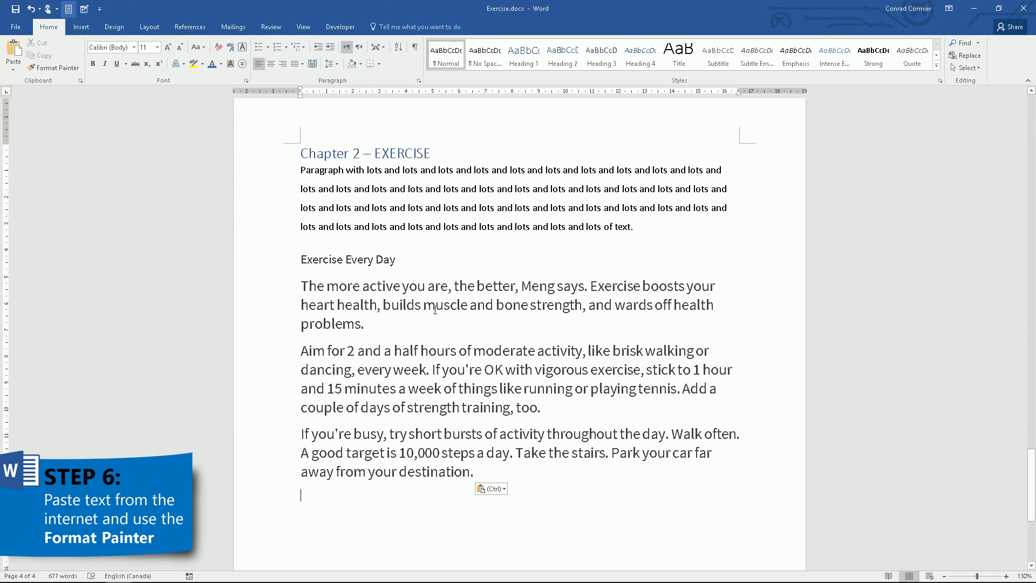
{"action": "left_click", "coordinate": [504, 489]}
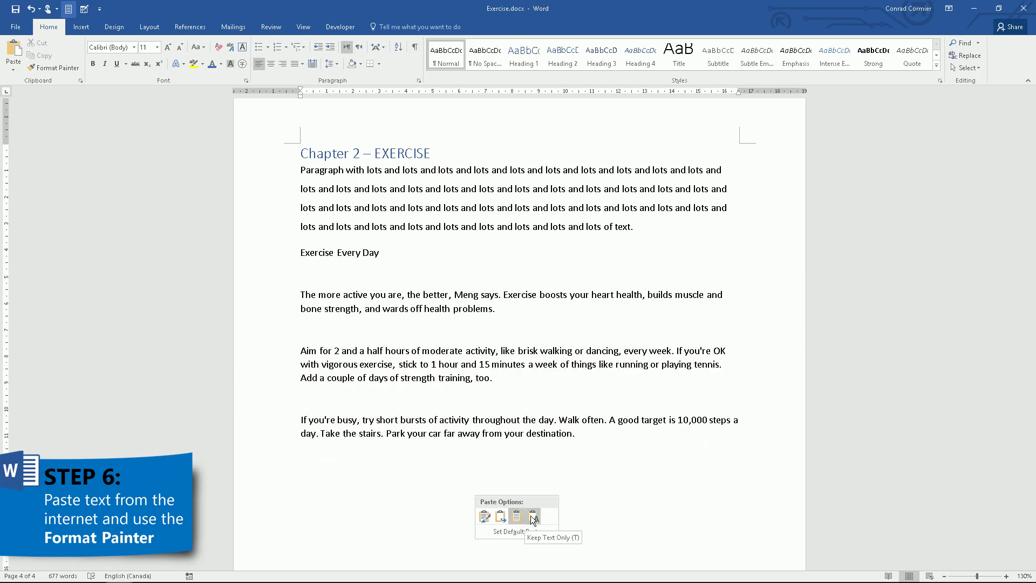
{"action": "left_click", "coordinate": [500, 517]}
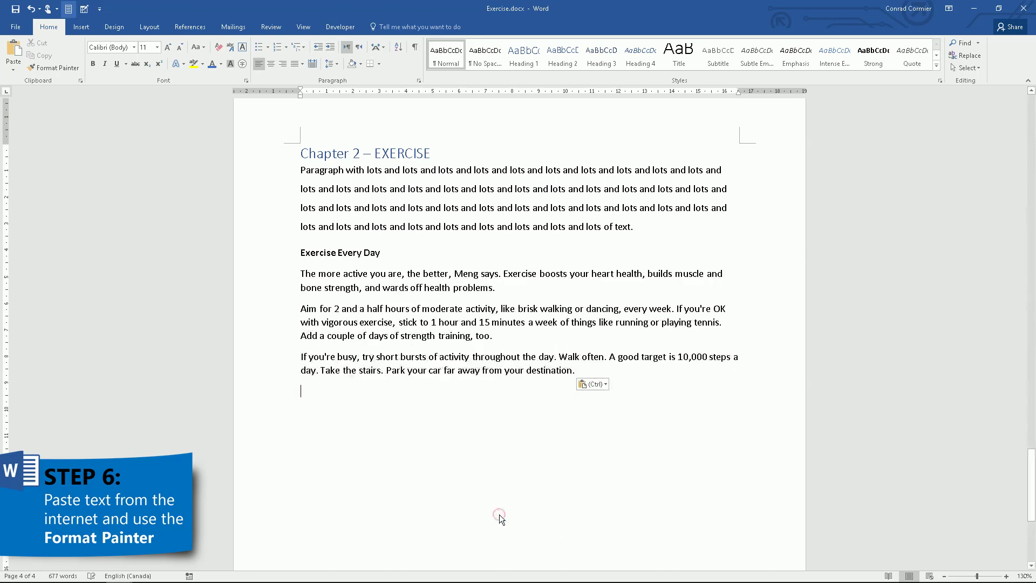
Join the three pasted paragraphs under "Exercise Every Day" into one by removing the paragraph breaks between them.
{"action": "left_click_drag", "start_coordinate": [375, 226], "coordinate": [407, 228]}
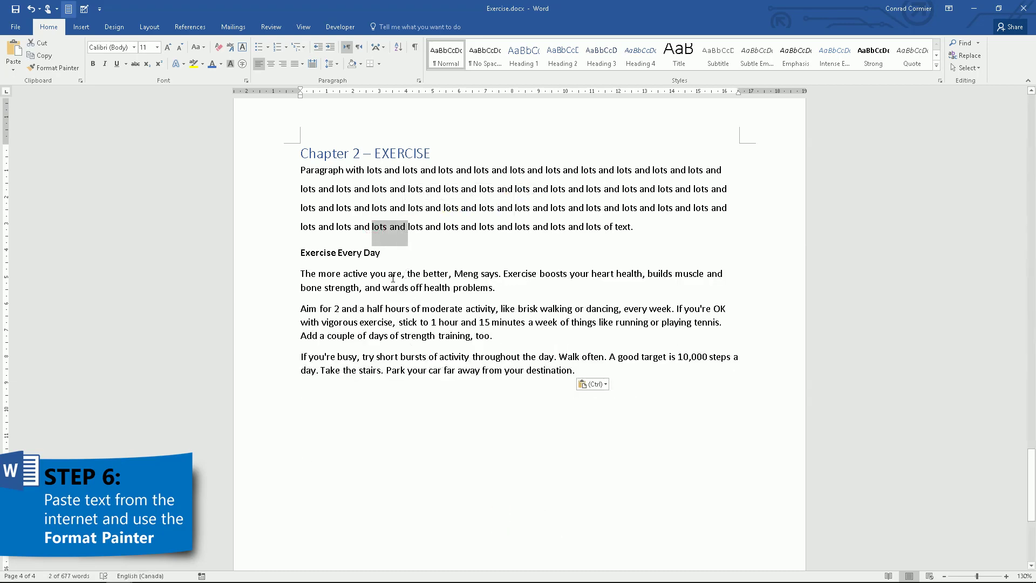
{"action": "left_click_drag", "start_coordinate": [371, 274], "coordinate": [422, 275]}
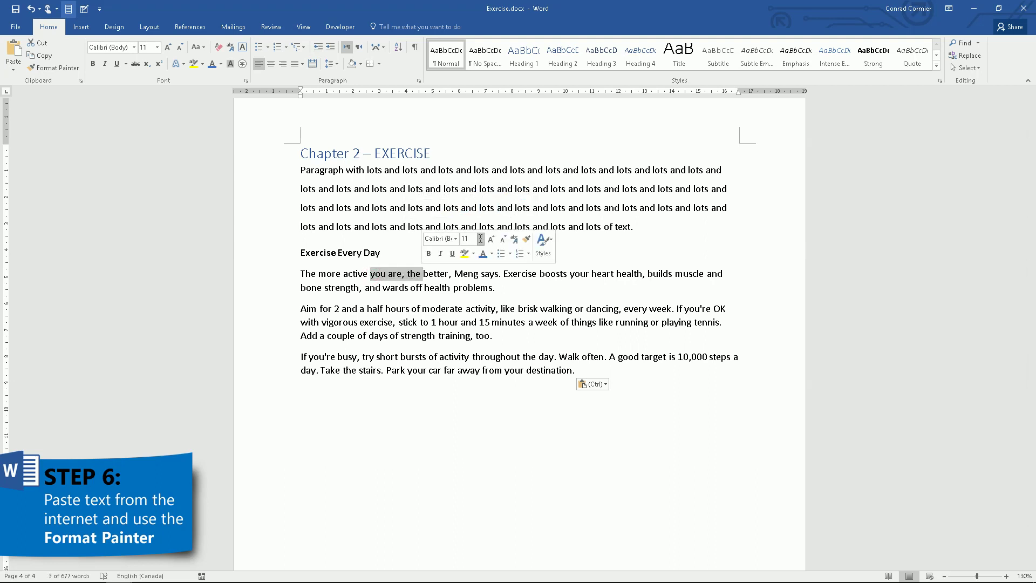
{"action": "left_click", "coordinate": [384, 294]}
{"action": "left_click", "coordinate": [505, 289]}
{"action": "key", "text": "Delete"}
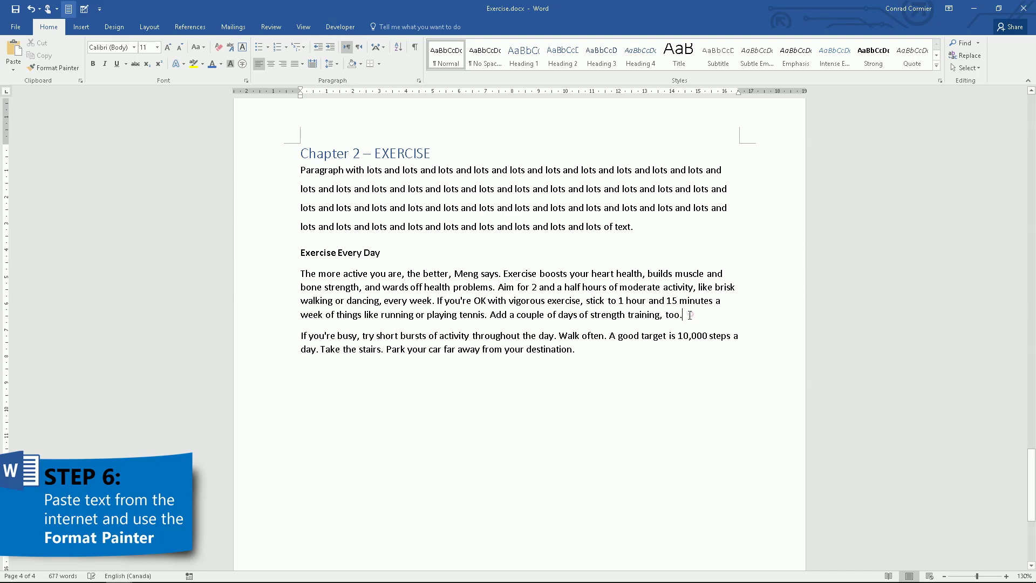
{"action": "key", "text": "Delete"}
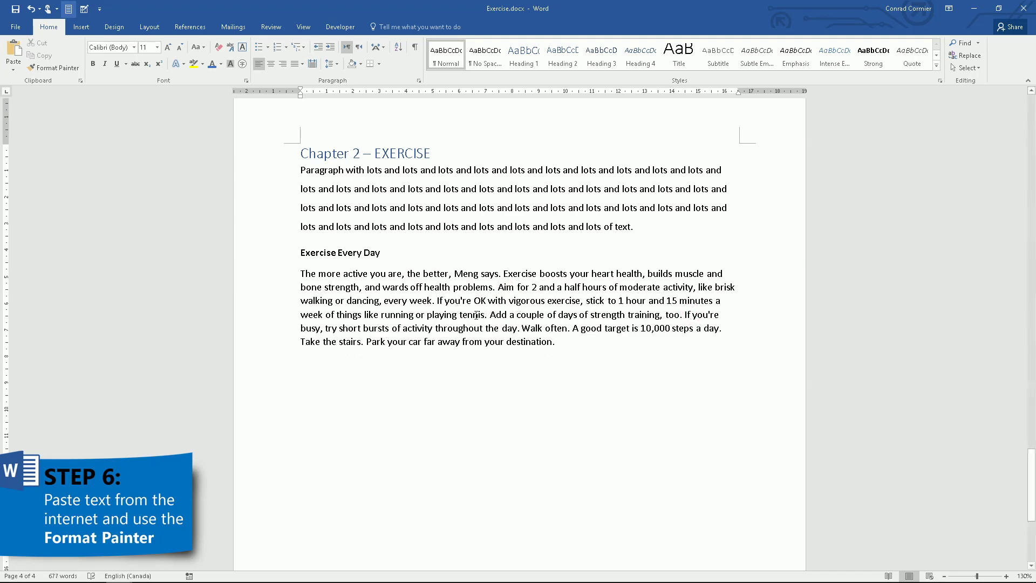
Set the line spacing of the pasted paragraph and of the body paragraph under Chapter 2 – EXERCISE to 1.15.
{"action": "left_click_drag", "start_coordinate": [309, 189], "coordinate": [393, 189]}
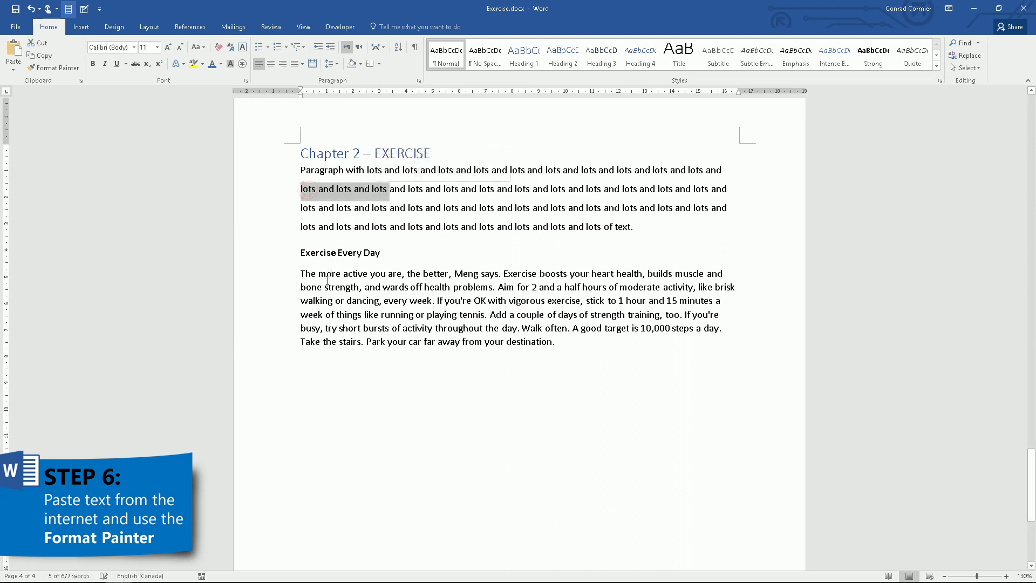
{"action": "left_click_drag", "start_coordinate": [324, 288], "coordinate": [380, 288]}
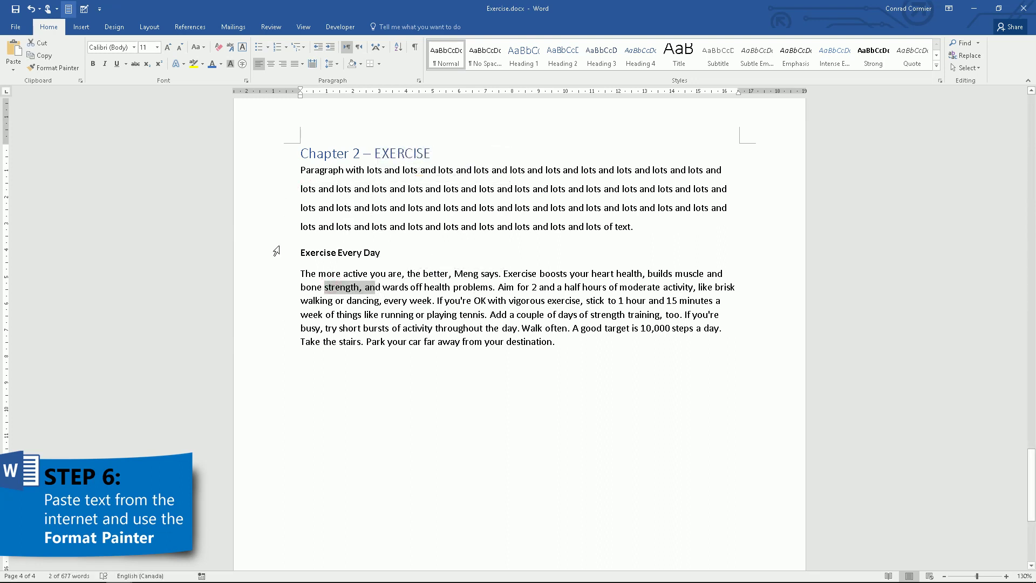
{"action": "left_click_drag", "start_coordinate": [275, 280], "coordinate": [269, 347]}
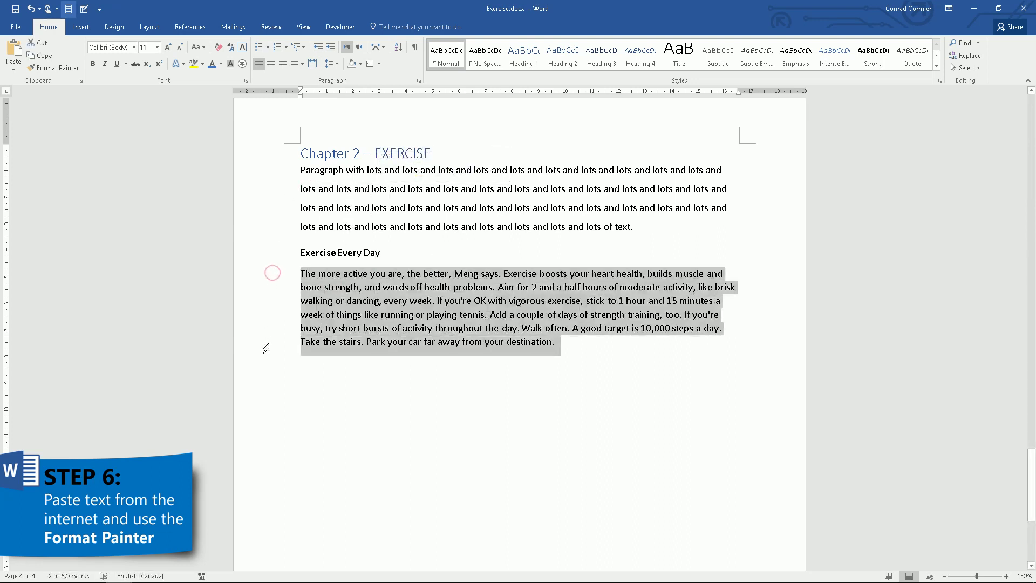
{"action": "left_click", "coordinate": [338, 63]}
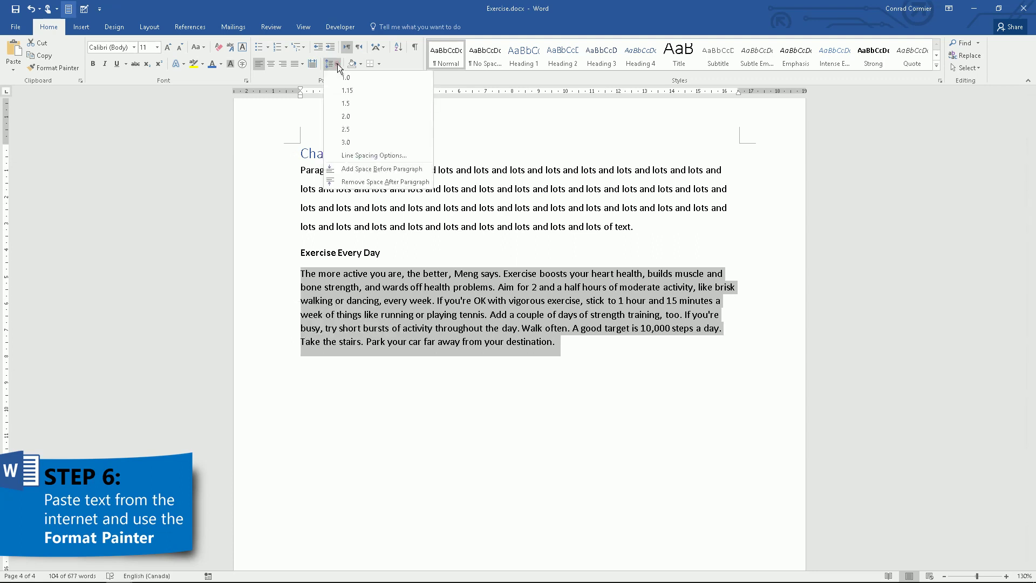
{"action": "left_click", "coordinate": [341, 93]}
{"action": "left_click_drag", "start_coordinate": [271, 170], "coordinate": [271, 226]}
{"action": "left_click", "coordinate": [336, 65]}
{"action": "left_click", "coordinate": [344, 93]}
{"action": "left_click", "coordinate": [367, 274]}
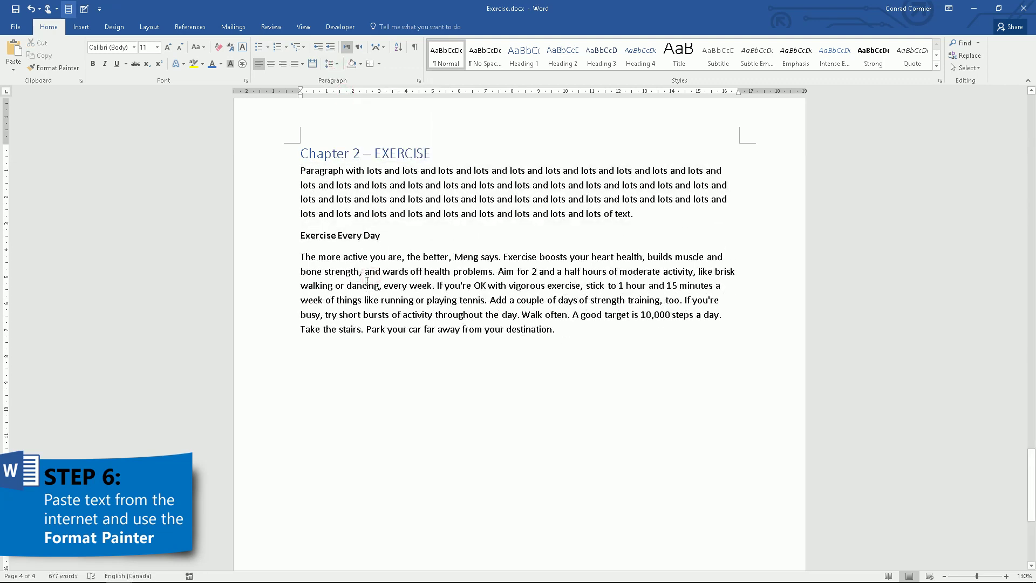
Apply the Heading 2 style to the line "Exercise Every Day" and clear the selection.
{"action": "left_click", "coordinate": [322, 232]}
{"action": "left_click", "coordinate": [254, 237]}
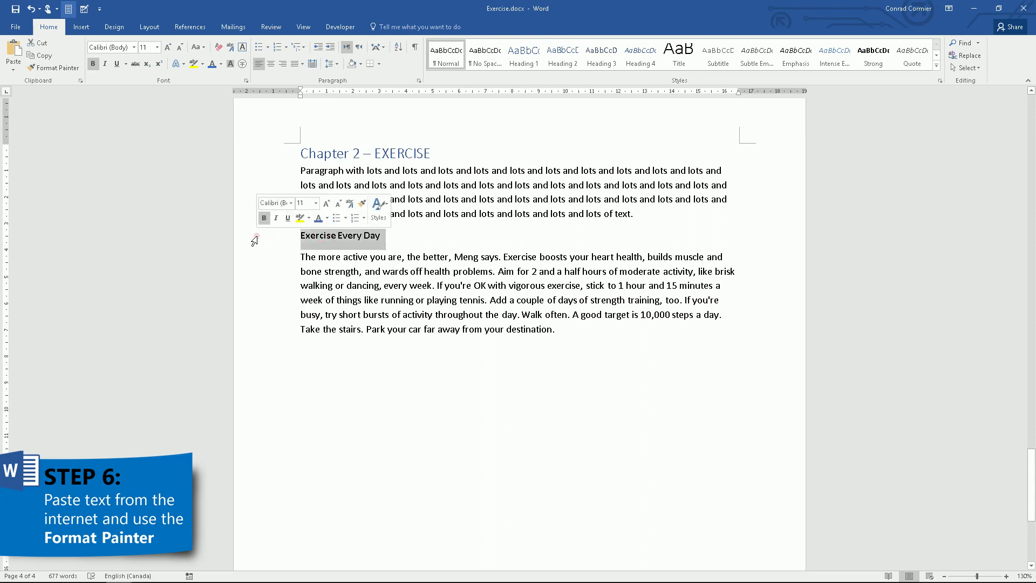
{"action": "left_click", "coordinate": [561, 61]}
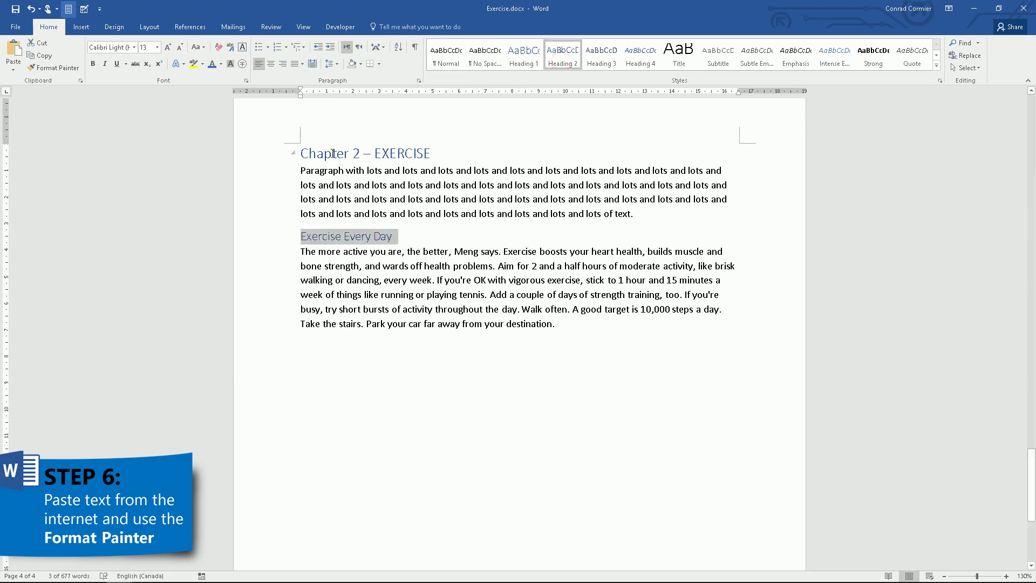
{"action": "left_click", "coordinate": [389, 292]}
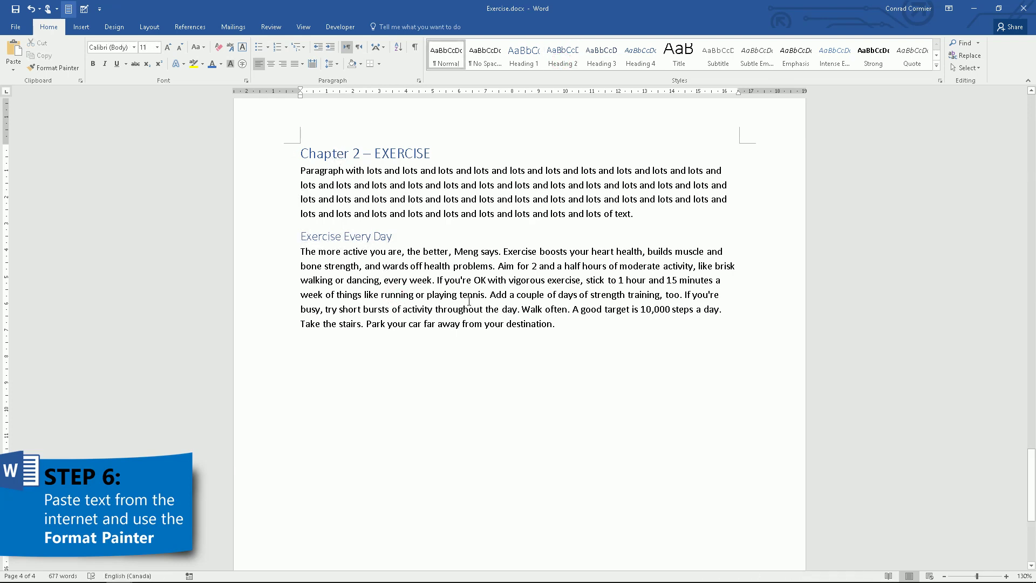
Update the entire table of contents so it includes the new Chapter 2 subheading.
{"action": "scroll", "coordinate": [469, 301], "scroll_direction": "up", "scroll_amount": 20}
{"action": "scroll", "coordinate": [457, 288], "scroll_direction": "up", "scroll_amount": 8}
{"action": "left_click", "coordinate": [360, 301]}
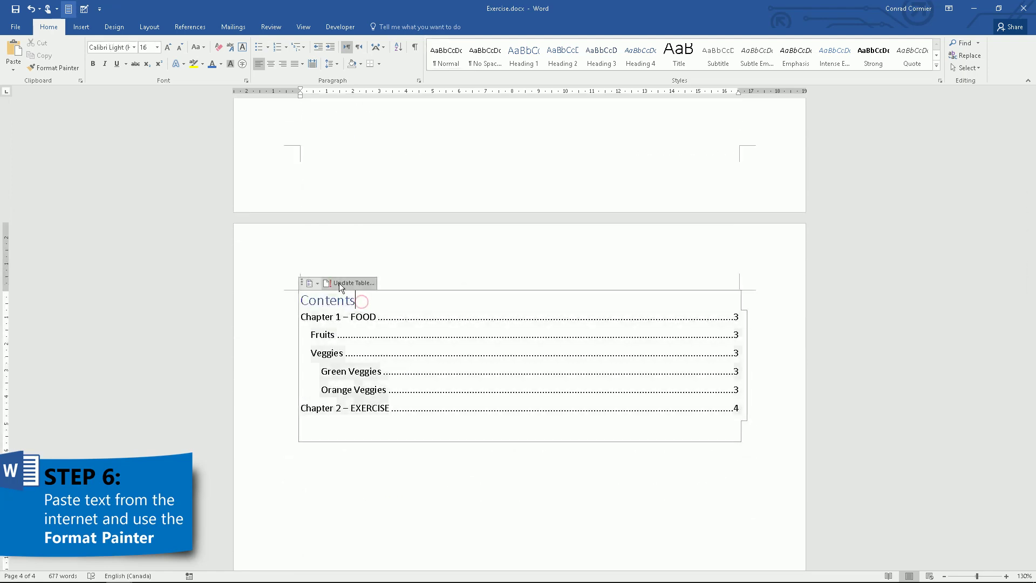
{"action": "left_click", "coordinate": [339, 283]}
{"action": "left_click", "coordinate": [459, 294]}
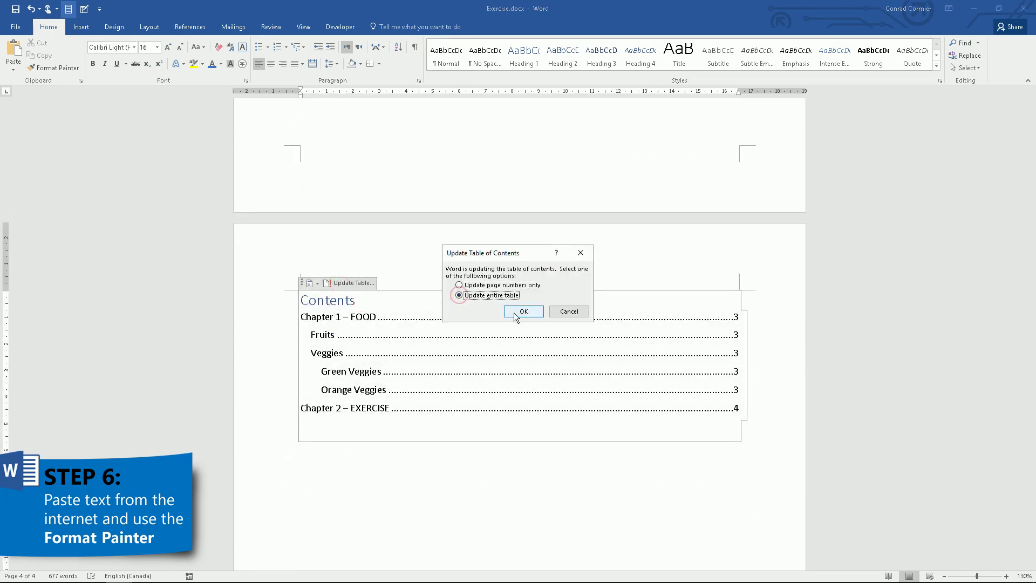
{"action": "left_click", "coordinate": [523, 311]}
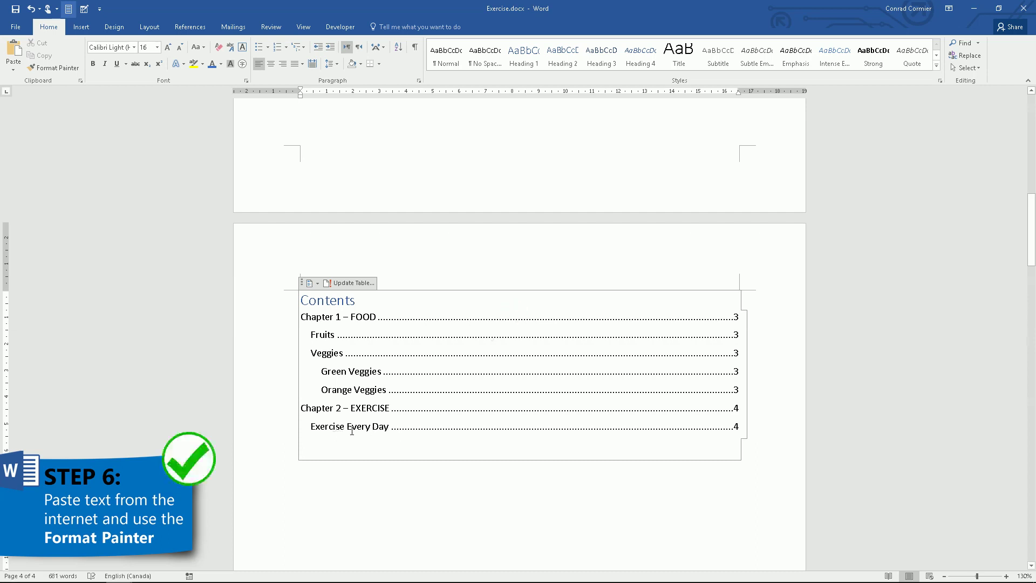
Examine the editing languages, the additional languages on offer and their proofing tools in the Office language preferences.
{"action": "scroll", "coordinate": [482, 474], "scroll_direction": "down", "scroll_amount": 2}
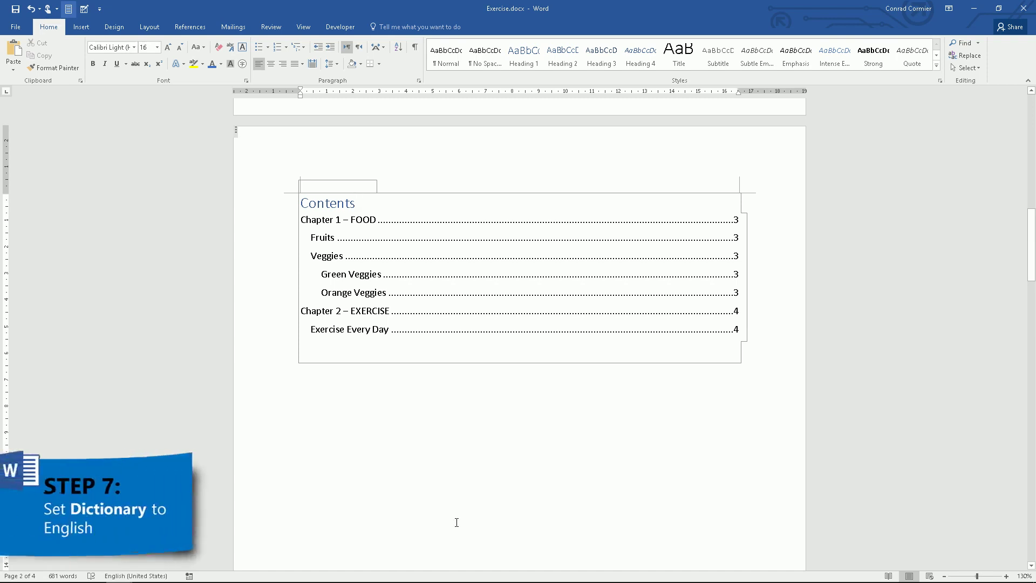
{"action": "scroll", "coordinate": [446, 560], "scroll_direction": "down", "scroll_amount": 10}
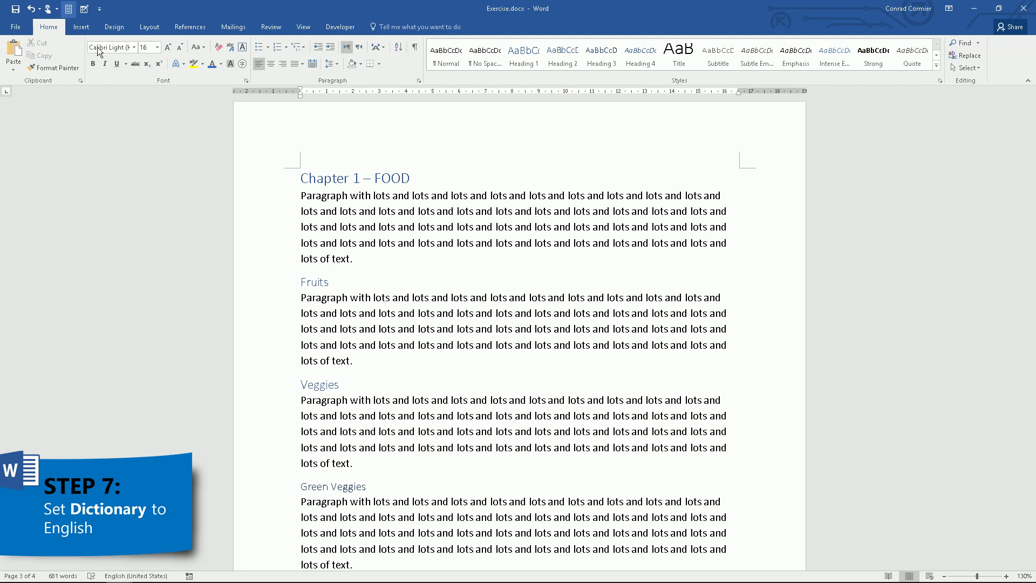
{"action": "left_click", "coordinate": [273, 31]}
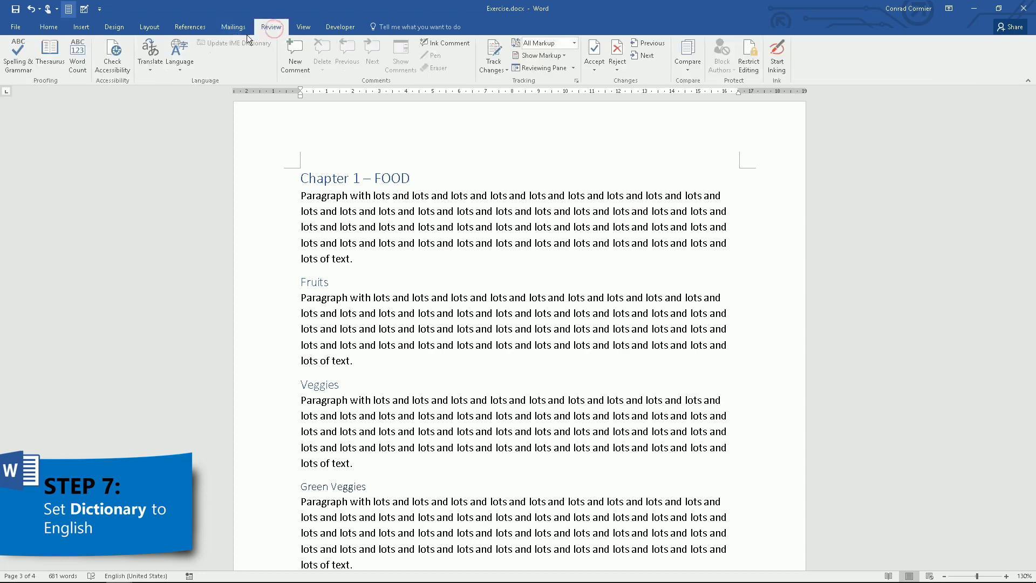
{"action": "left_click", "coordinate": [179, 70]}
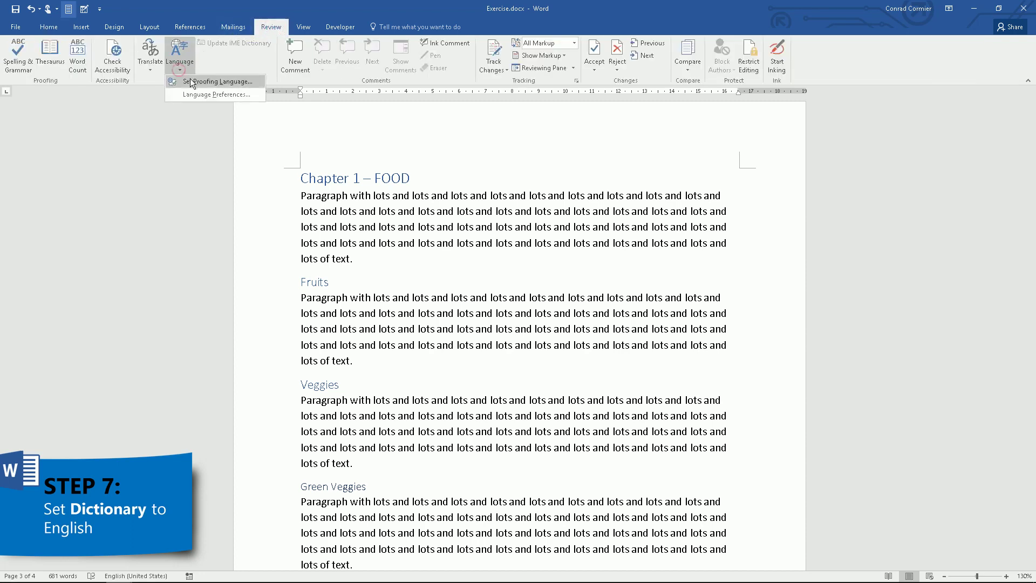
{"action": "left_click", "coordinate": [195, 95]}
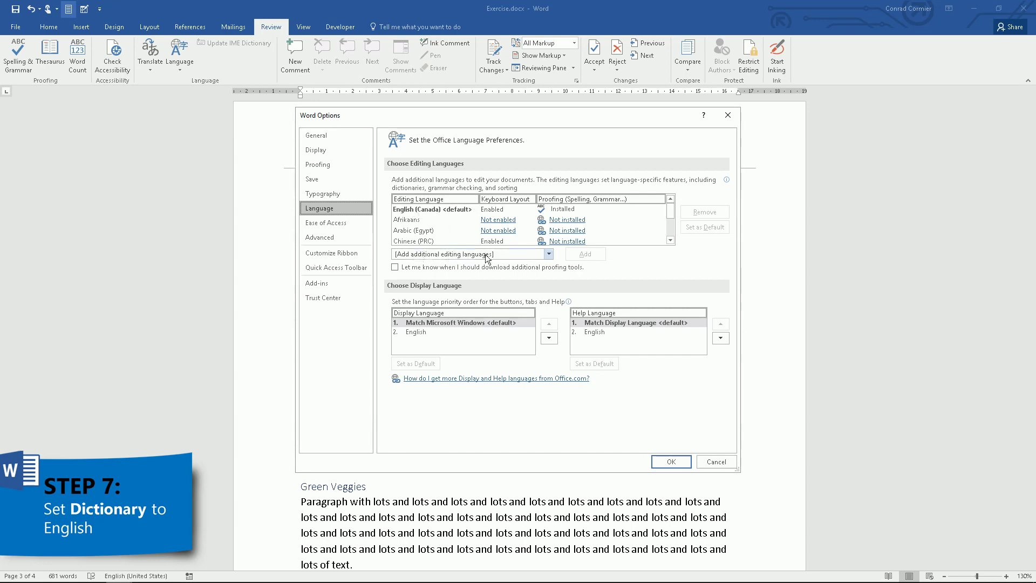
{"action": "left_click", "coordinate": [549, 254]}
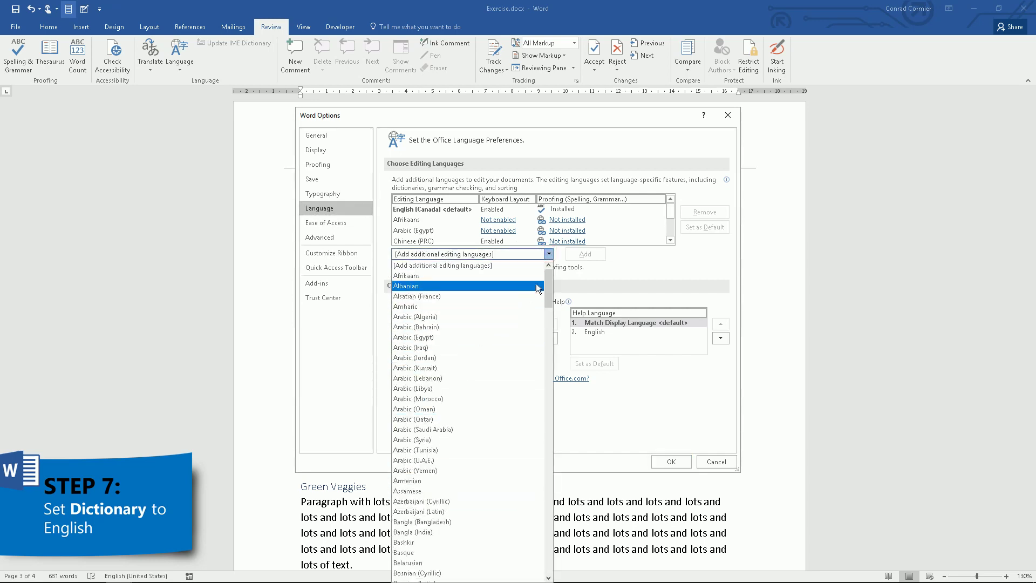
{"action": "left_click", "coordinate": [586, 253]}
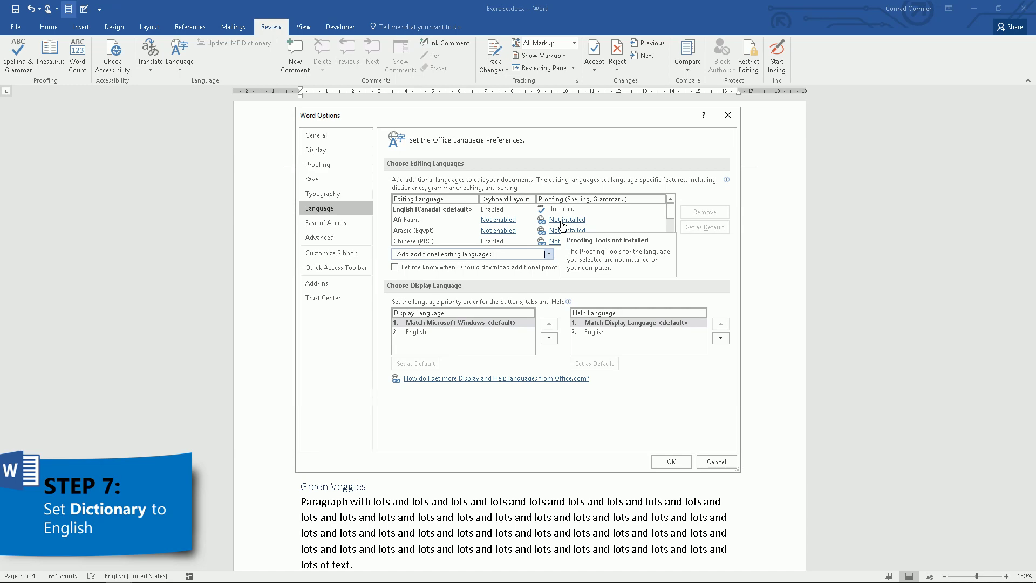
{"action": "left_click", "coordinate": [670, 462]}
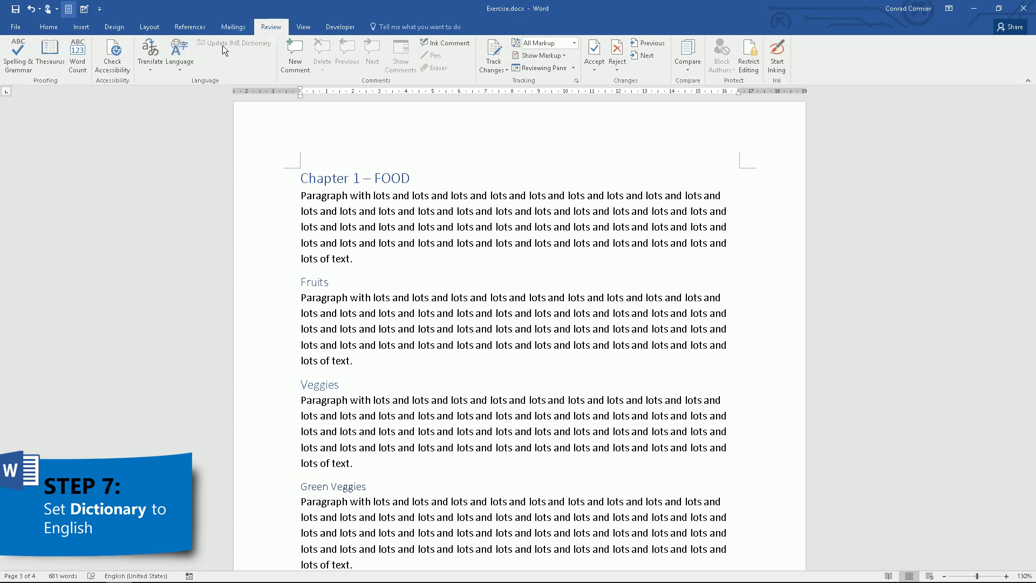
Set the proofing language to English (United States), keeping automatic language detection on.
{"action": "left_click", "coordinate": [181, 67]}
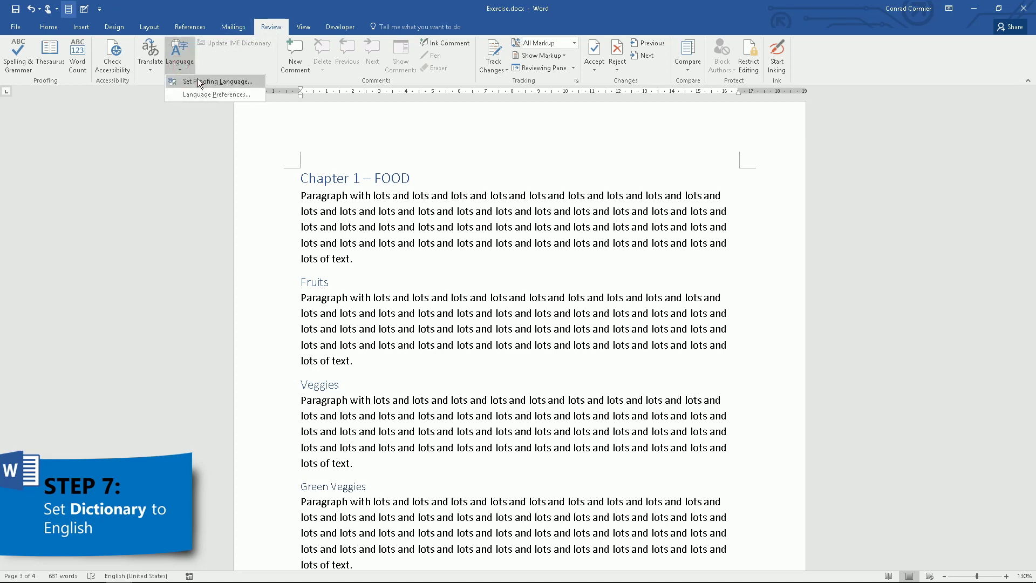
{"action": "left_click", "coordinate": [200, 82]}
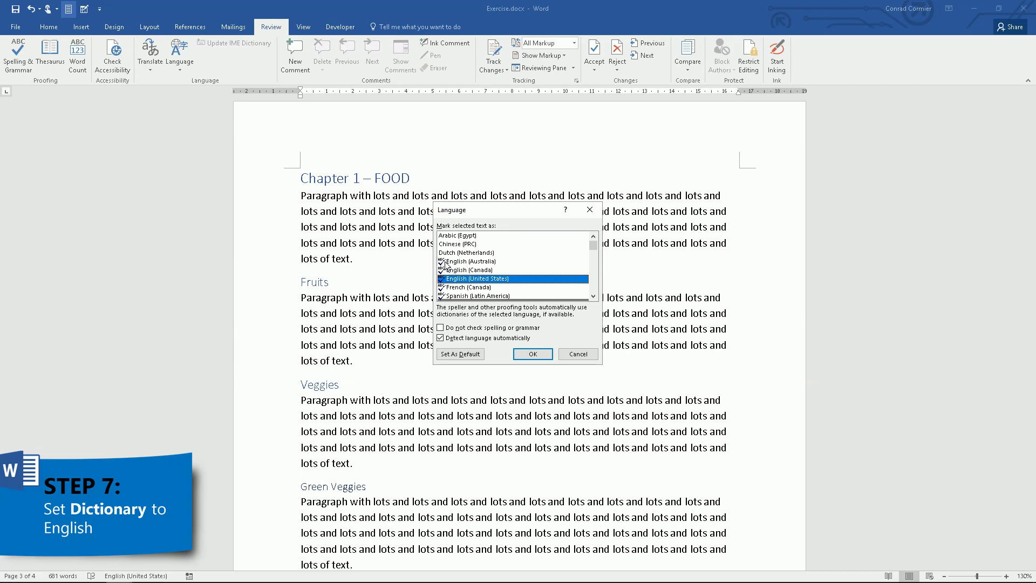
{"action": "scroll", "coordinate": [467, 283], "scroll_direction": "down", "scroll_amount": 1}
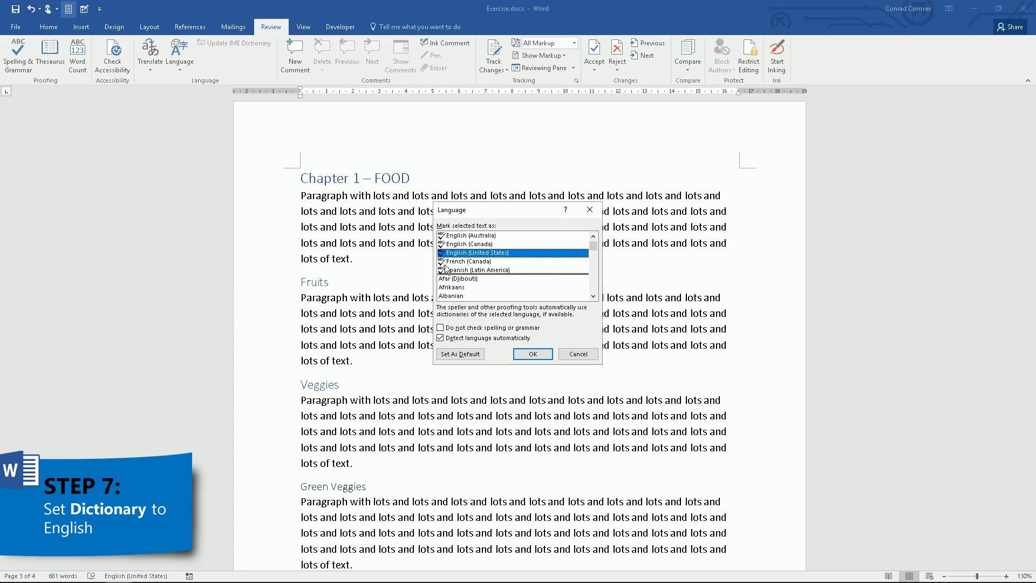
{"action": "left_click", "coordinate": [533, 354]}
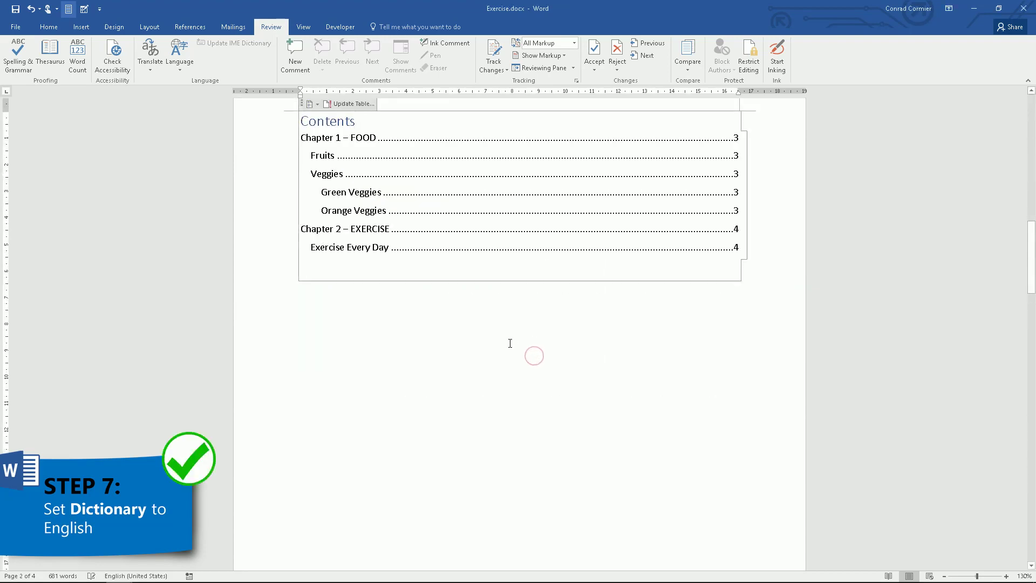
Add the line "CAN YOU SPOT THE MIZTAKE?" in all capitals below the Exercise Every Day paragraph.
{"action": "scroll", "coordinate": [507, 340], "scroll_direction": "down", "scroll_amount": 5}
{"action": "scroll", "coordinate": [492, 336], "scroll_direction": "down", "scroll_amount": 7}
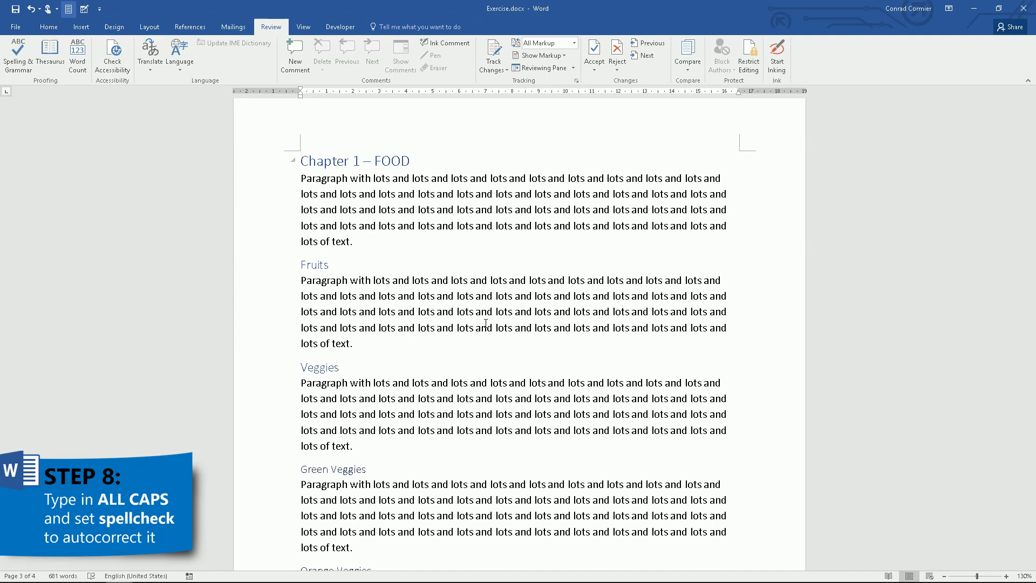
{"action": "scroll", "coordinate": [486, 323], "scroll_direction": "down", "scroll_amount": 5}
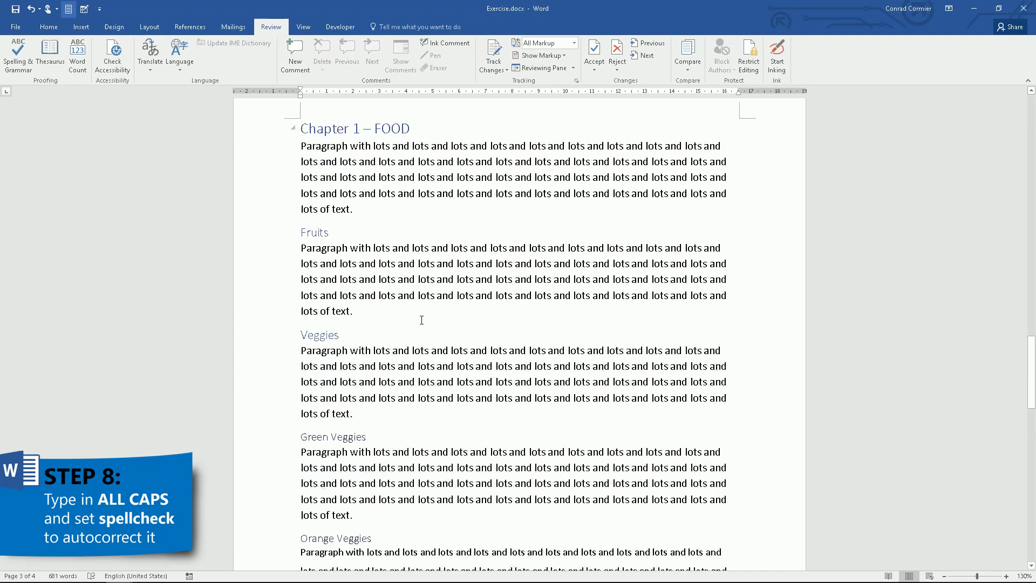
{"action": "scroll", "coordinate": [420, 324], "scroll_direction": "down", "scroll_amount": 12}
{"action": "left_click", "coordinate": [435, 326]}
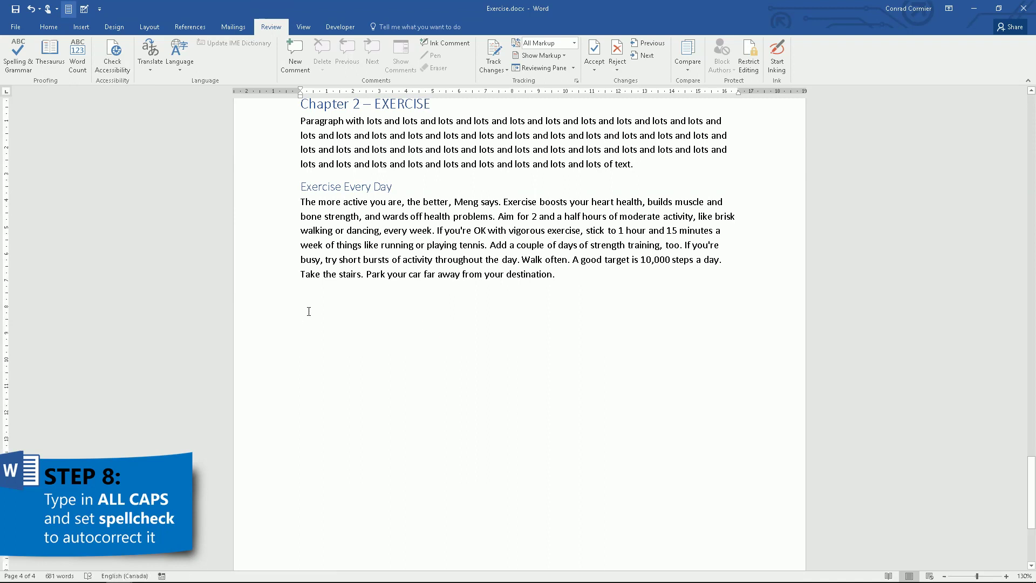
{"action": "key", "text": "Caps_Lock"}
{"action": "type", "text": "CAN Y"}
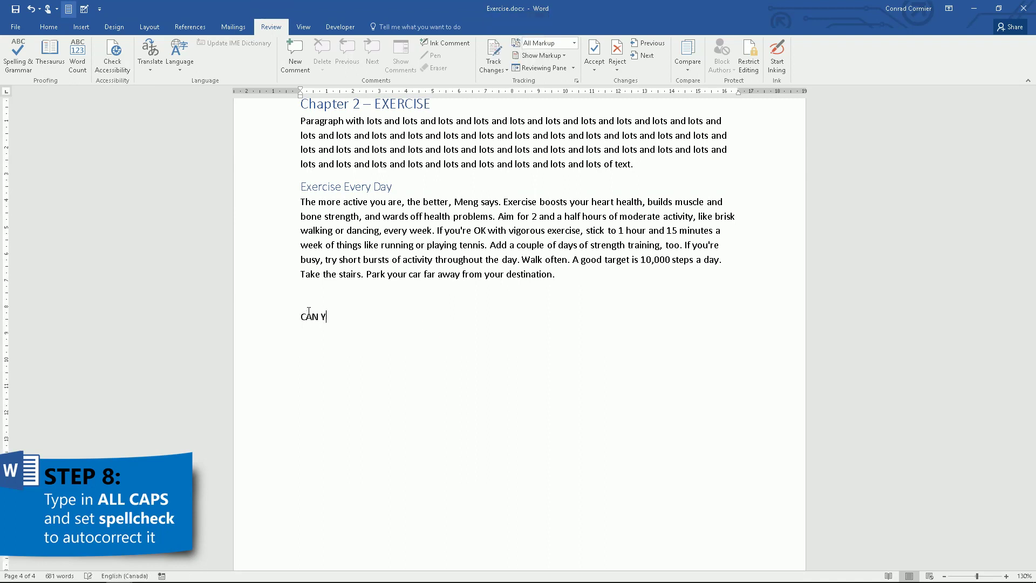
{"action": "type", "text": "OU SPOT THE MIZTAKE?"}
{"action": "key", "text": "Return"}
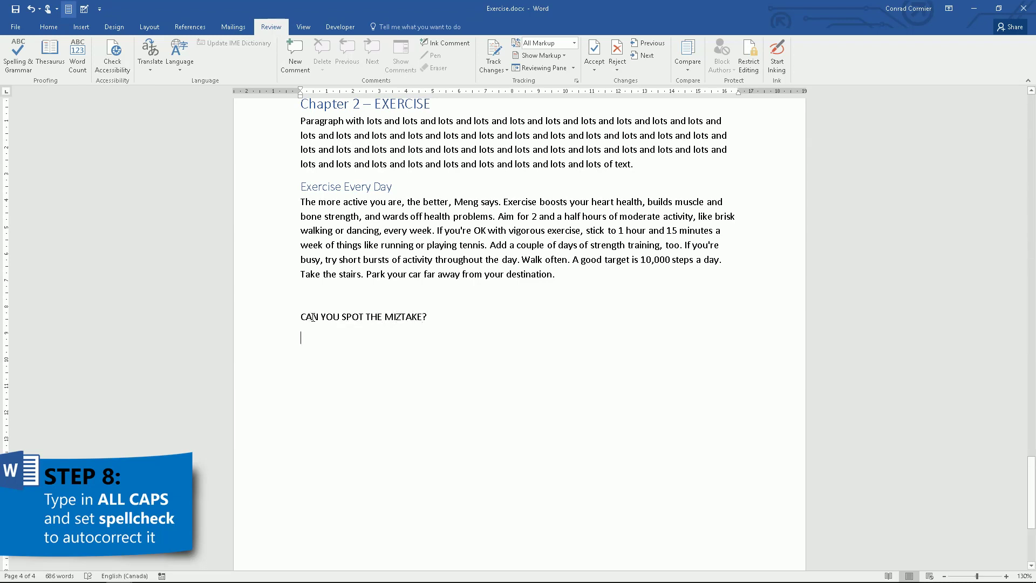
Turn off the proofing option that ignores words in UPPERCASE and correct MIZTAKE to the suggested spelling MISTAKE.
{"action": "left_click", "coordinate": [402, 316]}
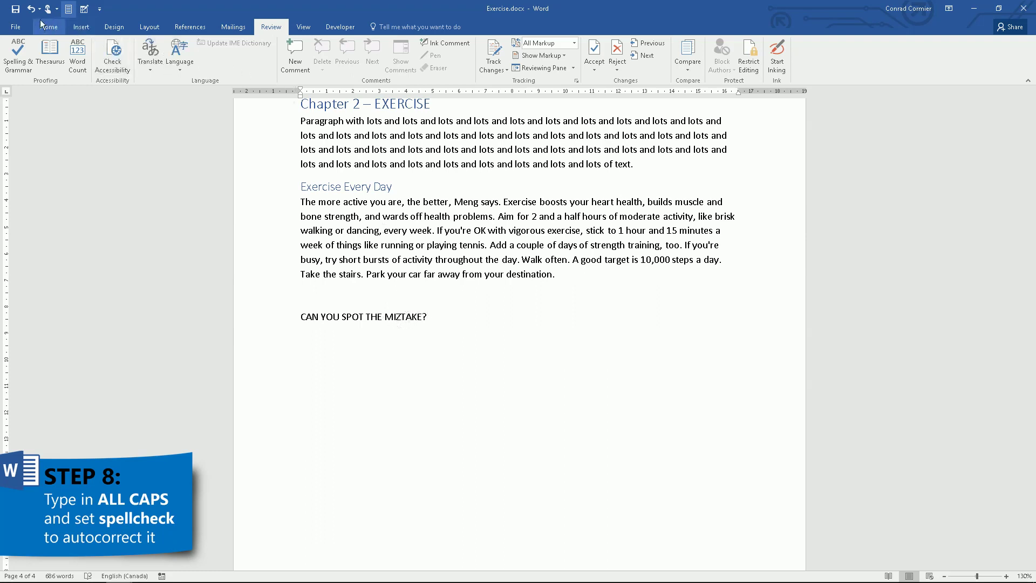
{"action": "left_click", "coordinate": [17, 27]}
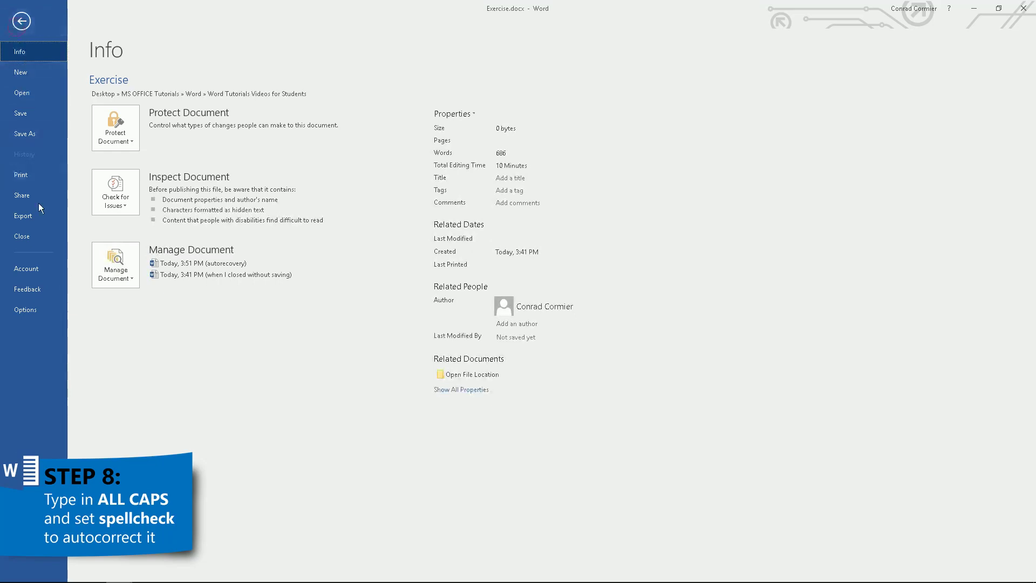
{"action": "left_click", "coordinate": [37, 310]}
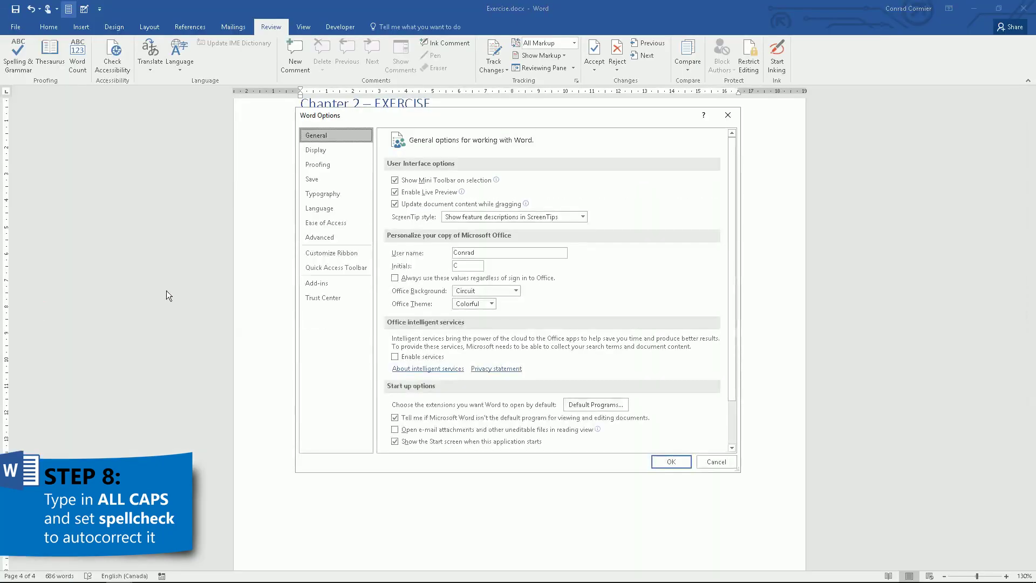
{"action": "left_click", "coordinate": [317, 165]}
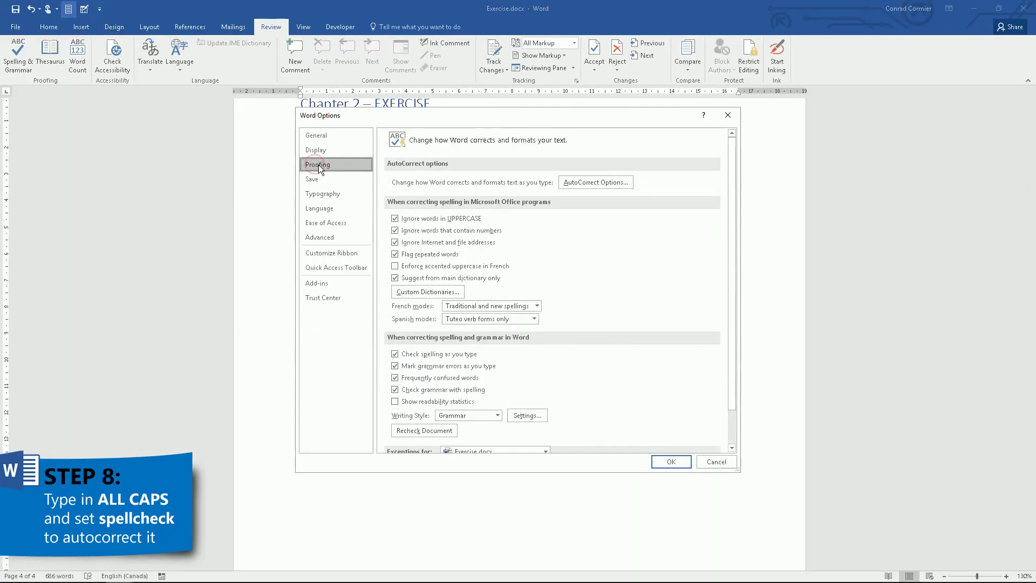
{"action": "left_click", "coordinate": [395, 219]}
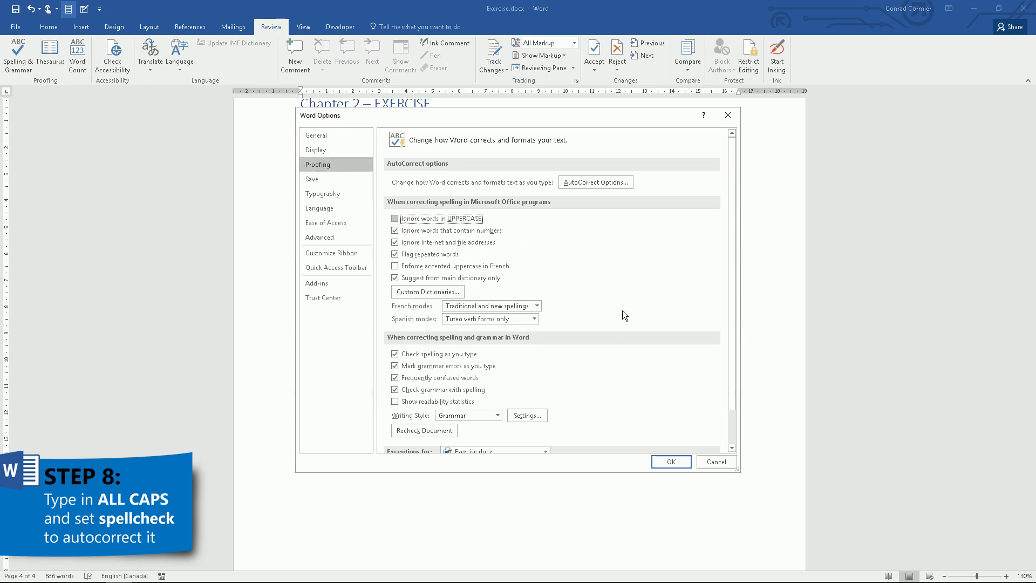
{"action": "left_click", "coordinate": [679, 463]}
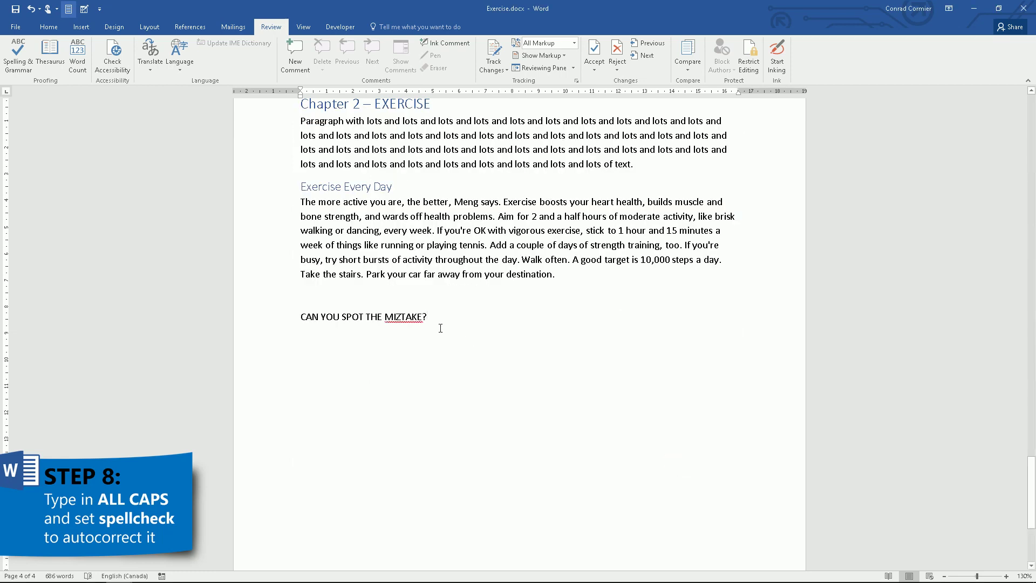
{"action": "right_click", "coordinate": [408, 317]}
{"action": "left_click", "coordinate": [389, 328]}
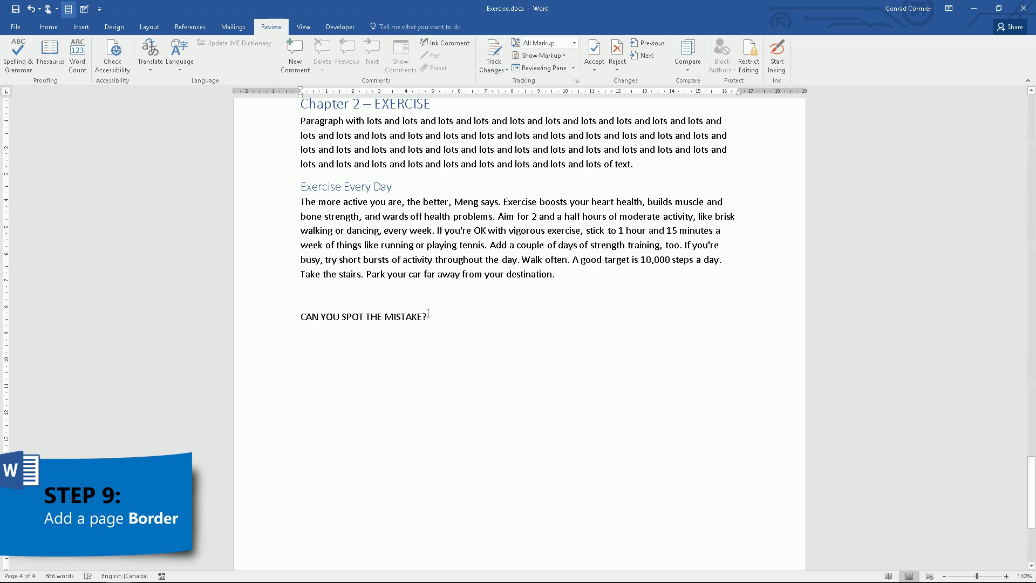
Set up a page border for the whole document with the Box setting, a solid blue line and a 2¼ pt width.
{"action": "scroll", "coordinate": [428, 313], "scroll_direction": "up", "scroll_amount": 2}
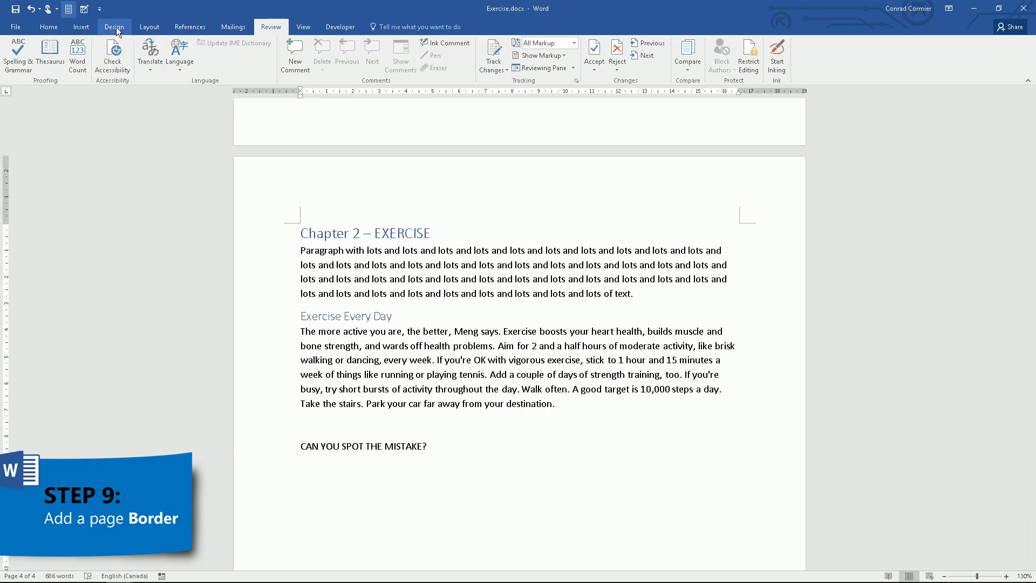
{"action": "left_click", "coordinate": [115, 27]}
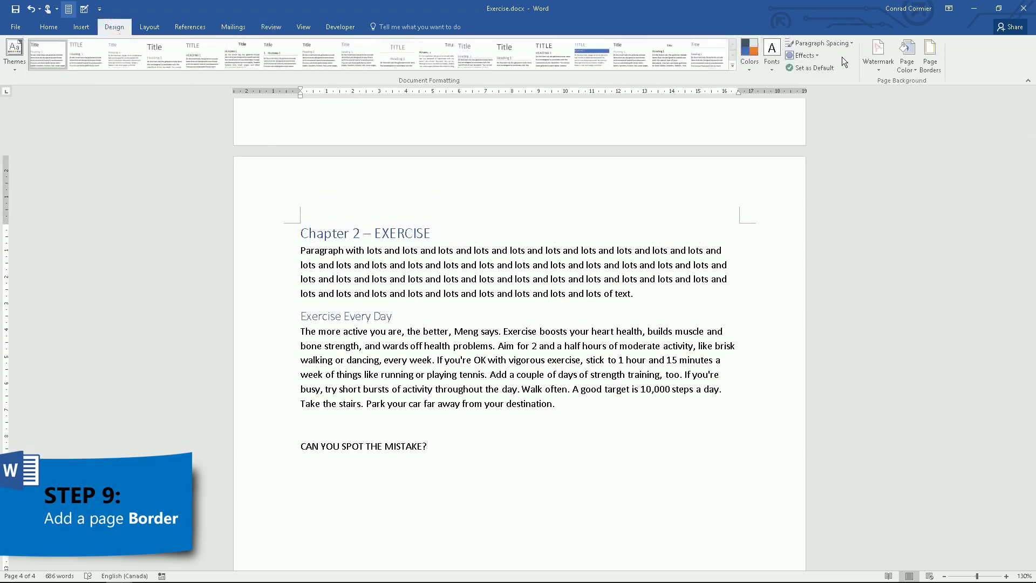
{"action": "left_click", "coordinate": [930, 54]}
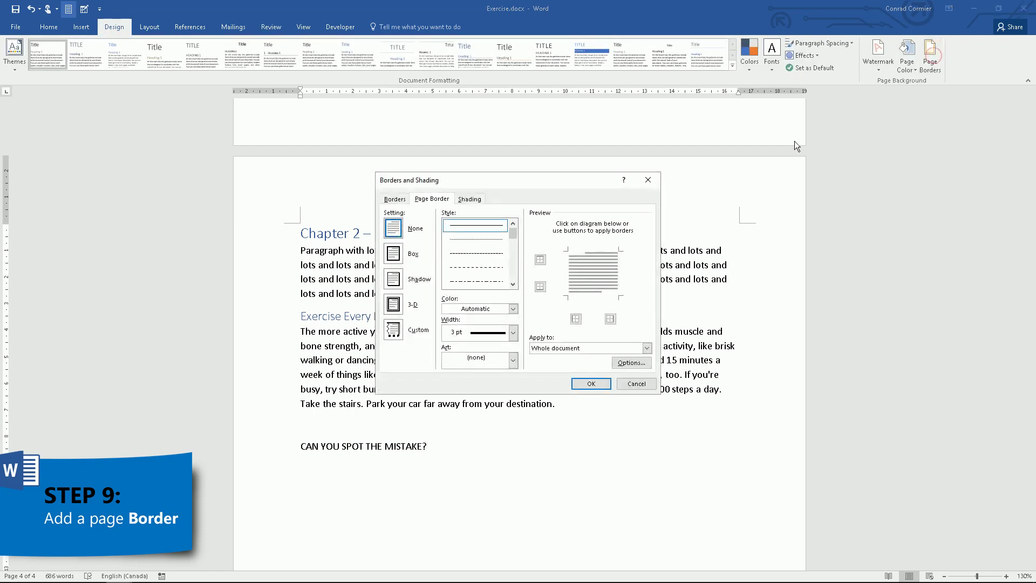
{"action": "left_click", "coordinate": [401, 255]}
{"action": "left_click", "coordinate": [396, 232]}
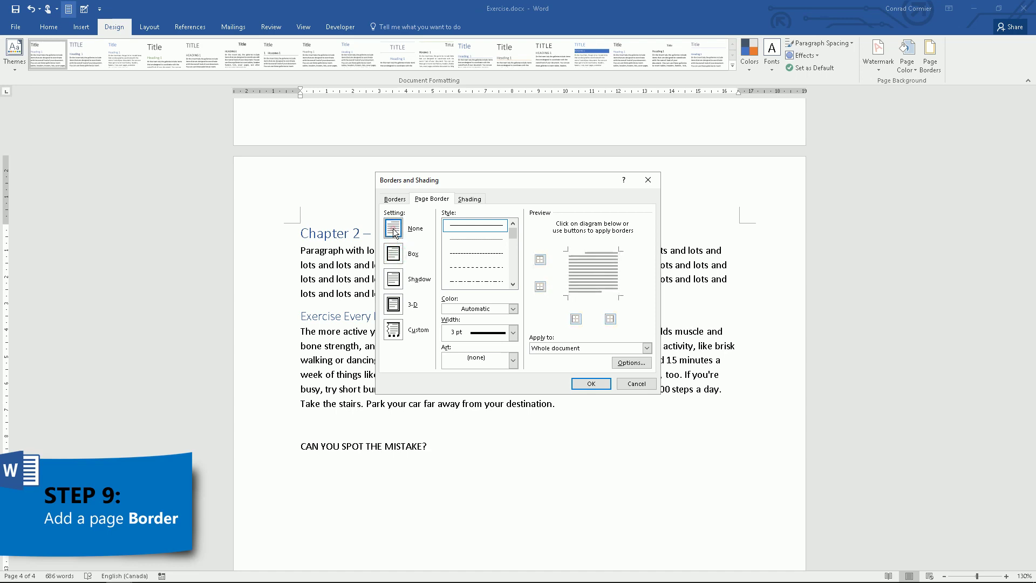
{"action": "left_click", "coordinate": [397, 256]}
{"action": "left_click", "coordinate": [513, 309]}
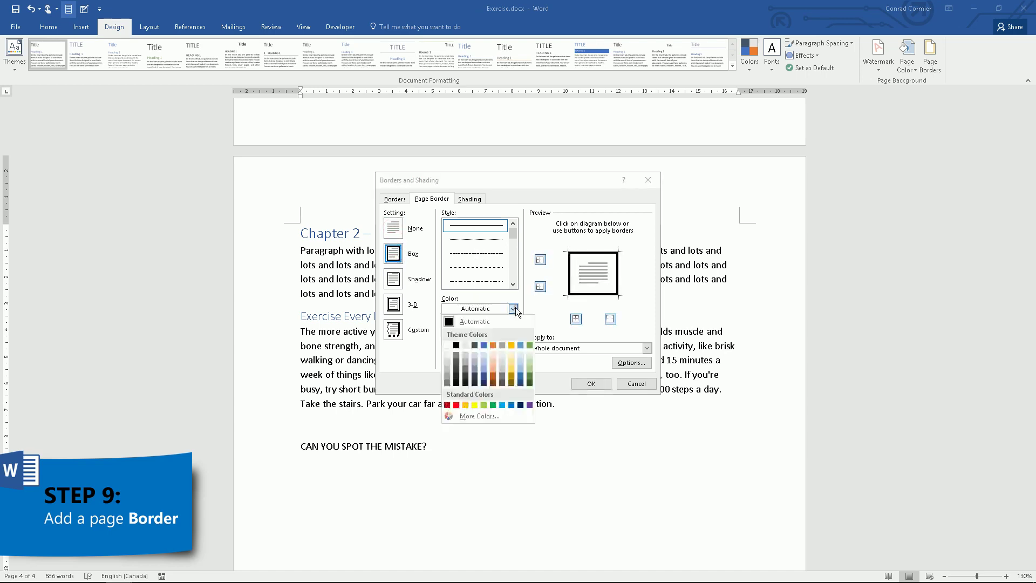
{"action": "left_click", "coordinate": [484, 345]}
{"action": "left_click", "coordinate": [512, 332]}
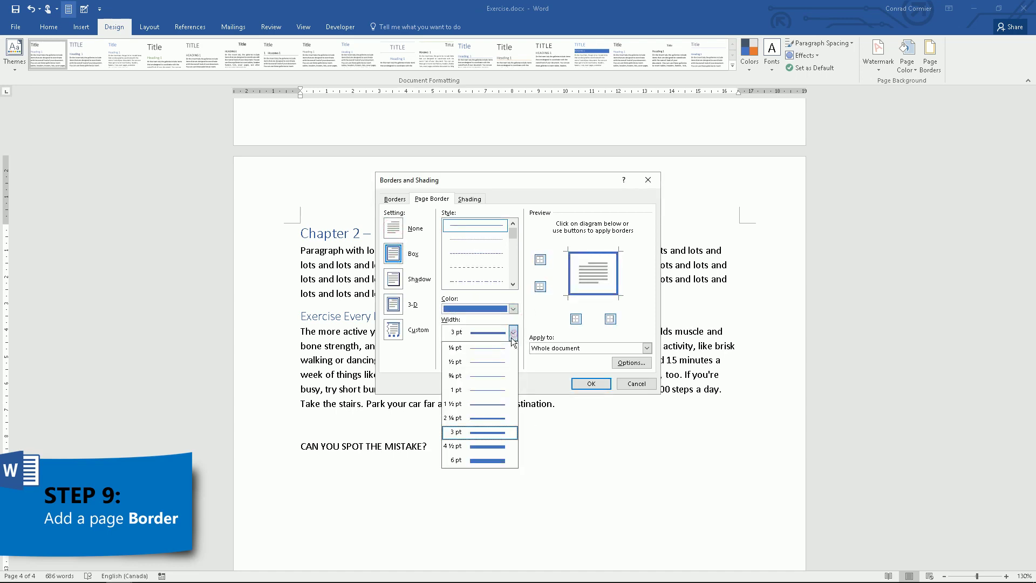
{"action": "left_click", "coordinate": [485, 374]}
{"action": "left_click", "coordinate": [513, 333]}
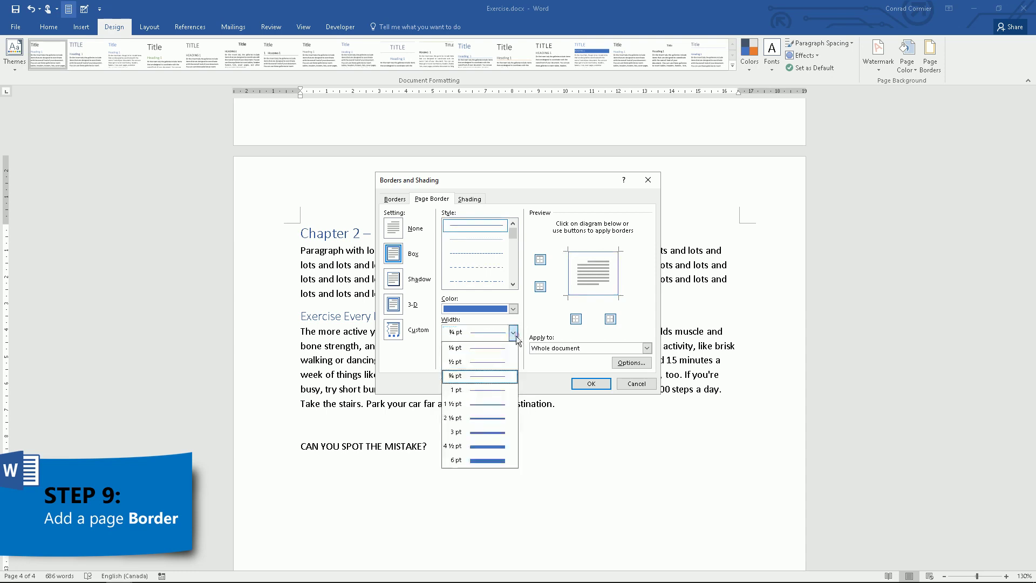
{"action": "left_click", "coordinate": [483, 419]}
Try removing the bottom and right sides of the page border in the preview and restore both sides.
{"action": "left_click", "coordinate": [595, 294]}
{"action": "left_click", "coordinate": [618, 275]}
{"action": "left_click", "coordinate": [592, 296]}
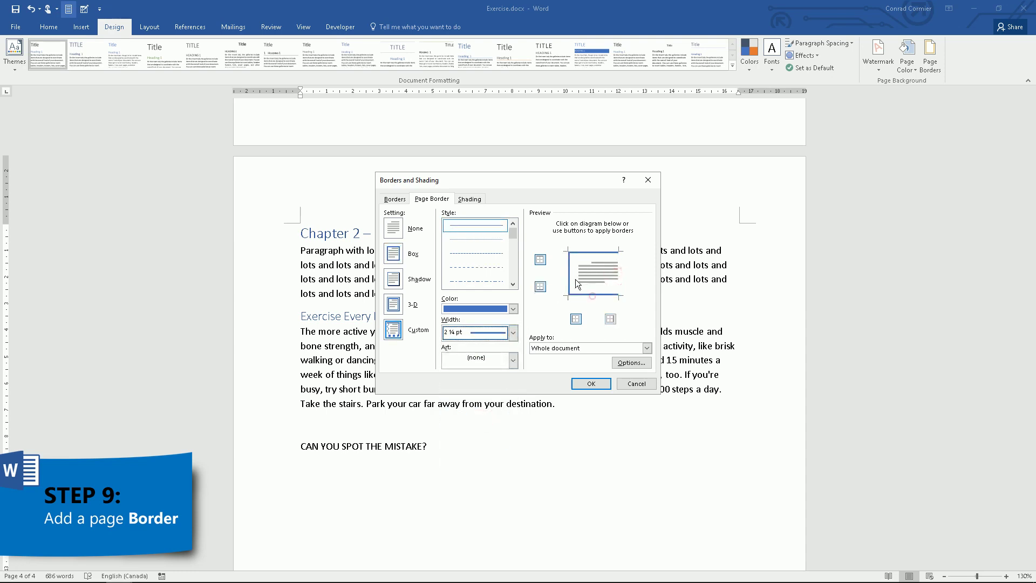
{"action": "left_click", "coordinate": [620, 276]}
Apply the blue box page border to the whole document.
{"action": "left_click", "coordinate": [592, 383]}
{"action": "scroll", "coordinate": [504, 323], "scroll_direction": "up", "scroll_amount": 3}
{"action": "scroll", "coordinate": [504, 324], "scroll_direction": "down", "scroll_amount": 3}
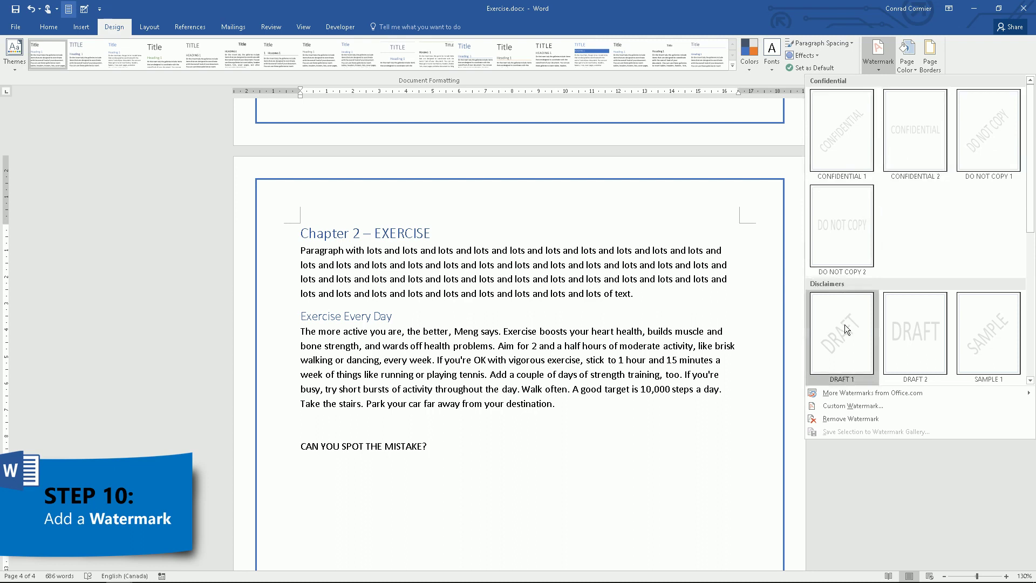
Set up a custom text watermark with the text DSGDFHFGJFHG.
{"action": "left_click", "coordinate": [848, 407]}
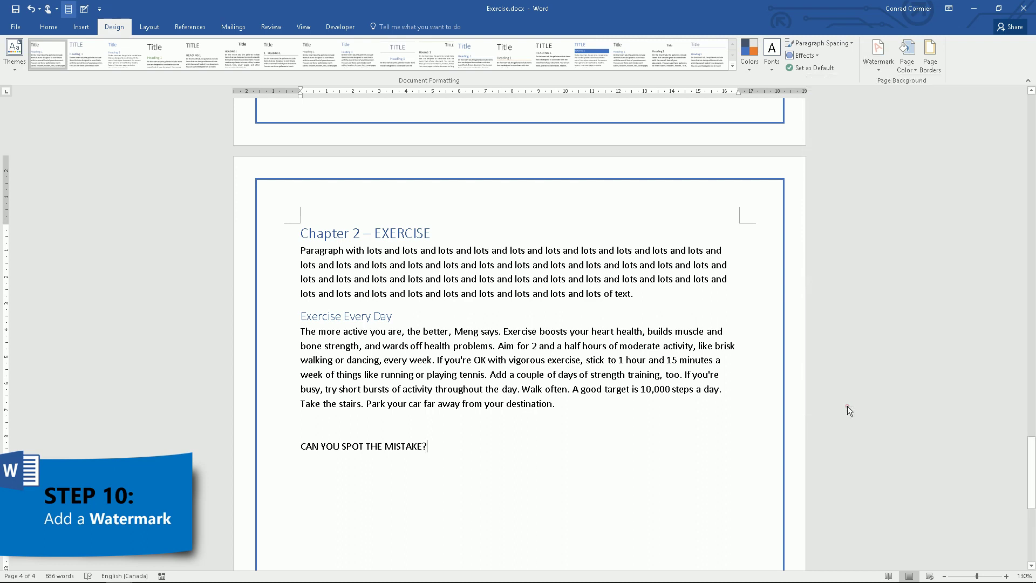
{"action": "left_click", "coordinate": [415, 261]}
{"action": "double_click", "coordinate": [476, 283]}
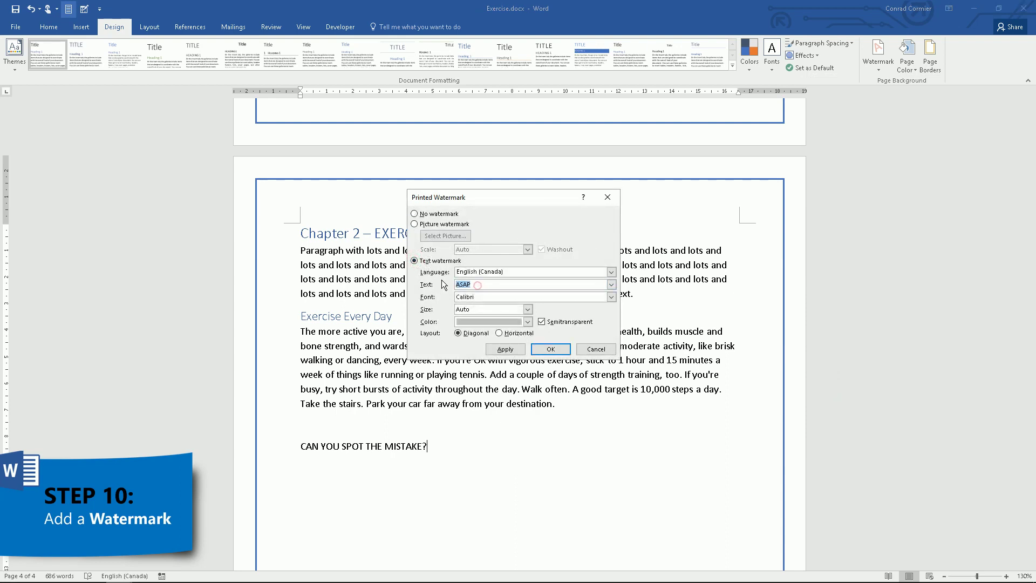
{"action": "type", "text": "DSGDFHFGJFHG"}
Switch to a picture watermark, search Bing images for TECH and insert the Georgia Tech logo as its picture.
{"action": "left_click", "coordinate": [414, 224]}
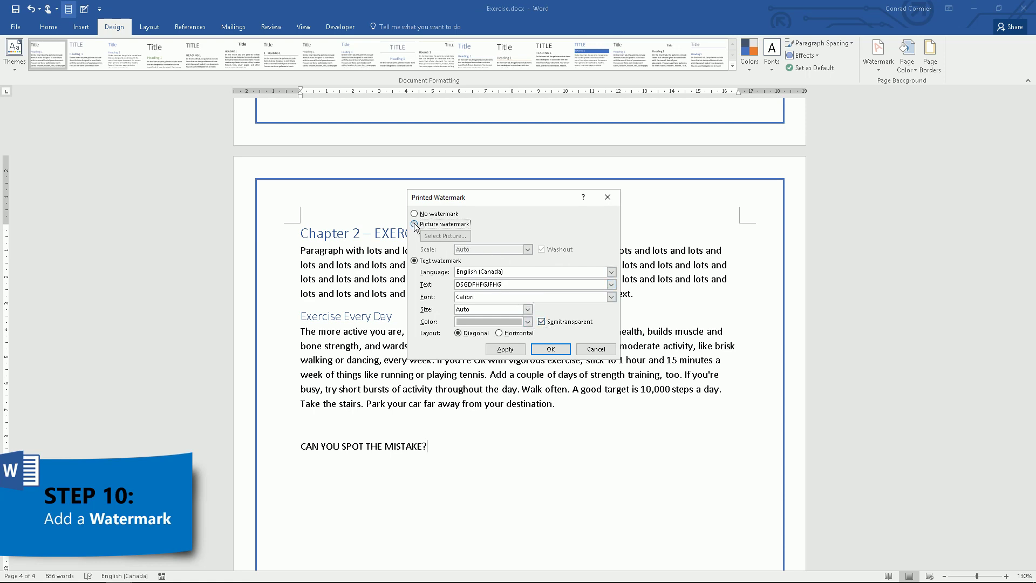
{"action": "left_click", "coordinate": [446, 236]}
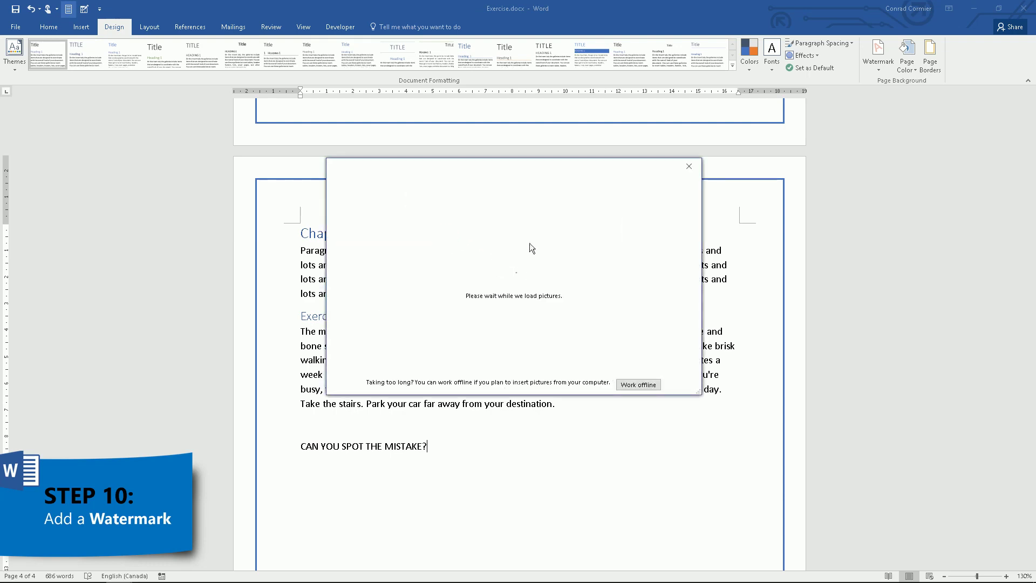
{"action": "left_click", "coordinate": [572, 255]}
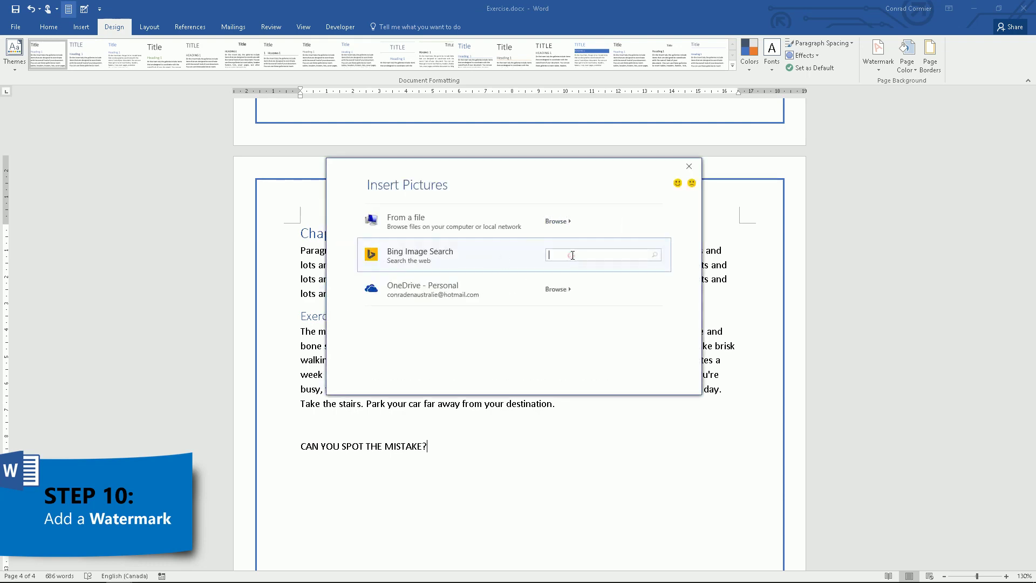
{"action": "type", "text": "TECH"}
{"action": "key", "text": "Return"}
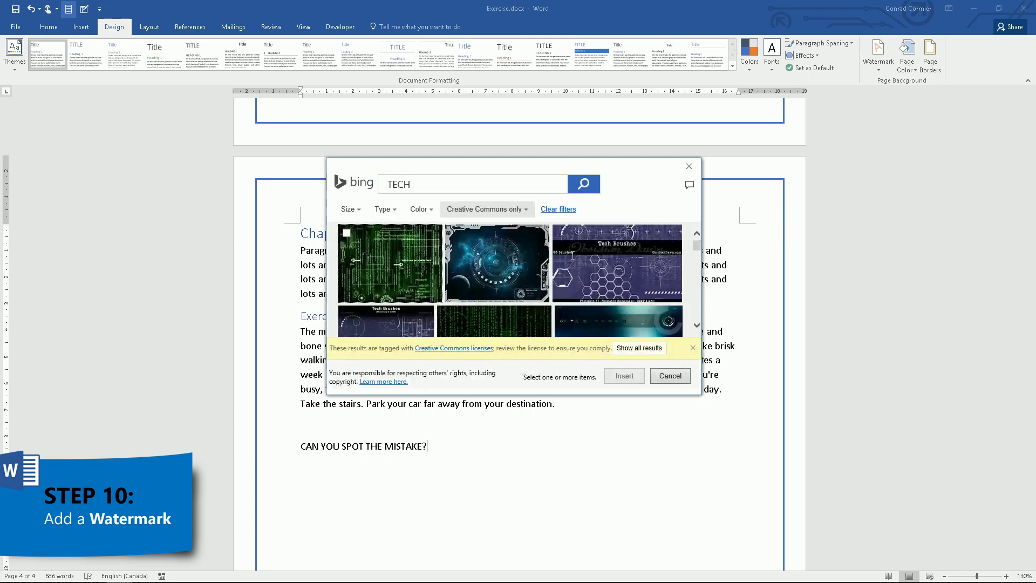
{"action": "scroll", "coordinate": [561, 280], "scroll_direction": "down", "scroll_amount": 3}
{"action": "scroll", "coordinate": [558, 280], "scroll_direction": "down", "scroll_amount": 3}
{"action": "left_click", "coordinate": [530, 276]}
{"action": "left_click", "coordinate": [632, 378]}
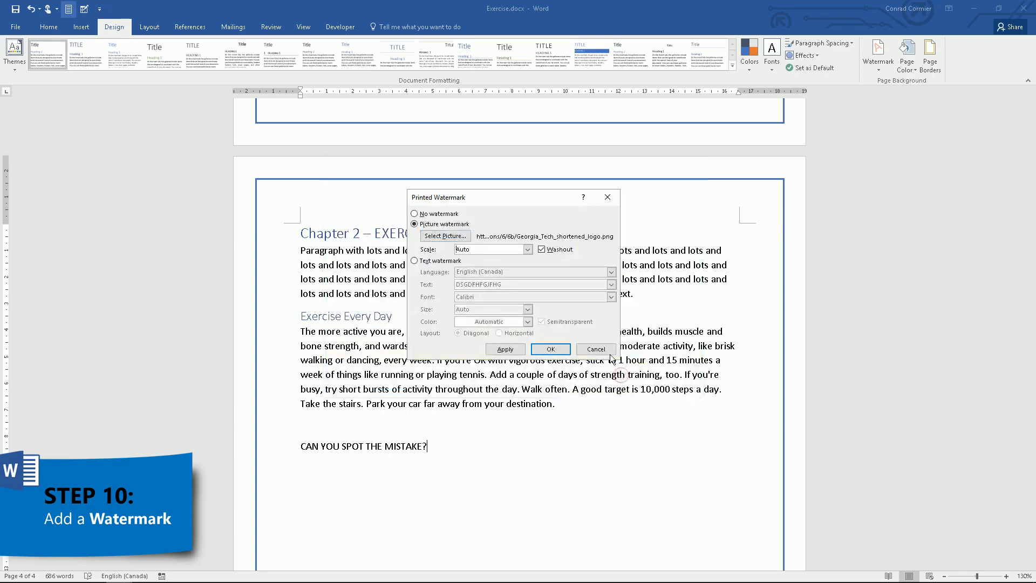
Scale the picture watermark to 50% and apply it to the document with washout kept on.
{"action": "left_click", "coordinate": [528, 250]}
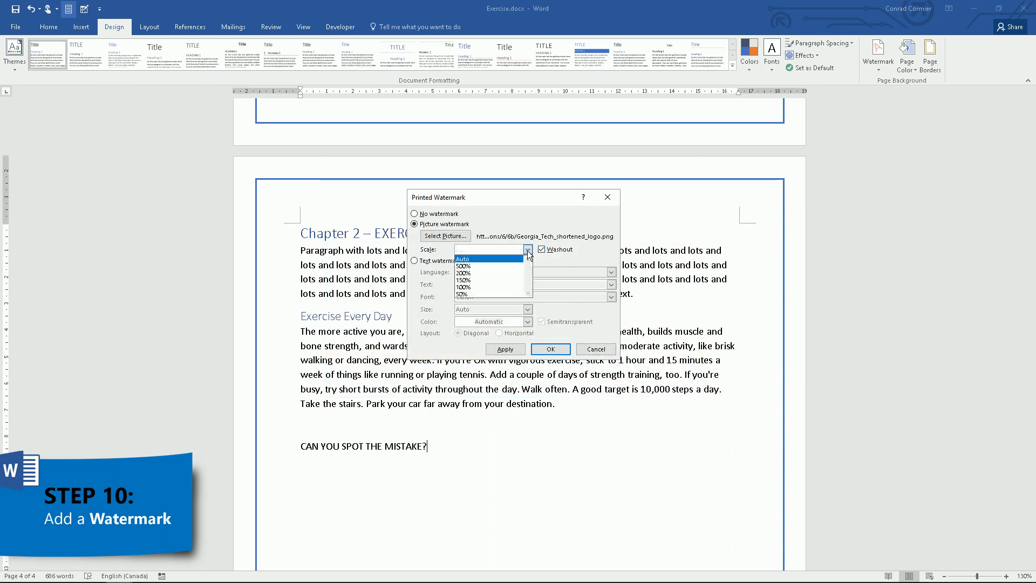
{"action": "left_click", "coordinate": [481, 296]}
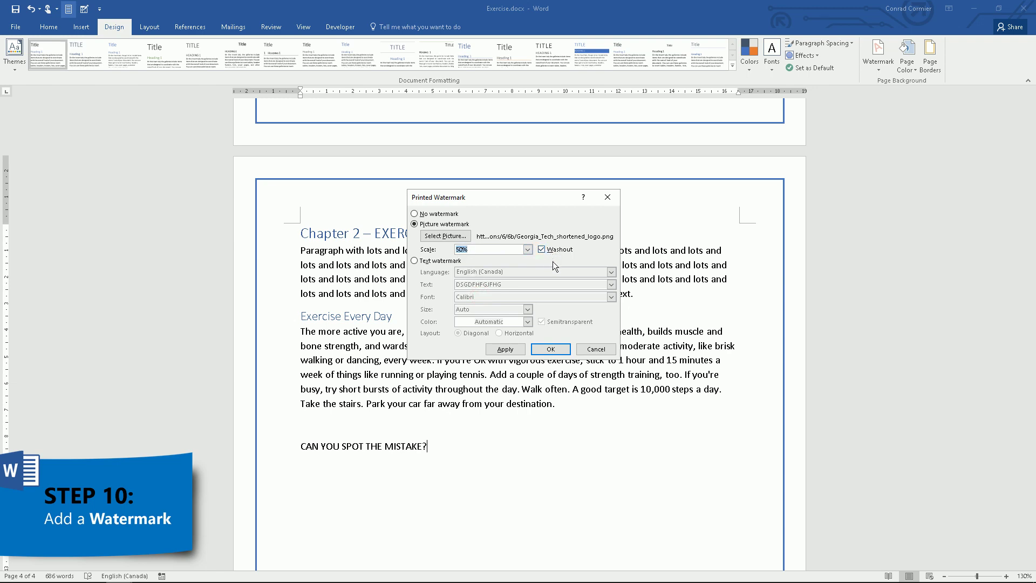
{"action": "left_click", "coordinate": [550, 349]}
{"action": "scroll", "coordinate": [548, 351], "scroll_direction": "down", "scroll_amount": 3}
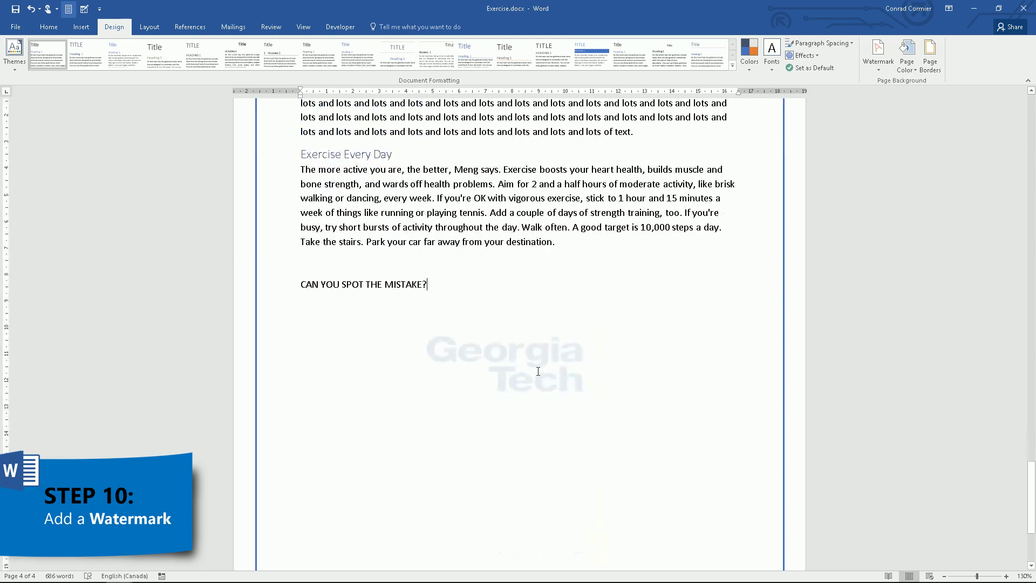
{"action": "scroll", "coordinate": [538, 372], "scroll_direction": "up", "scroll_amount": 10}
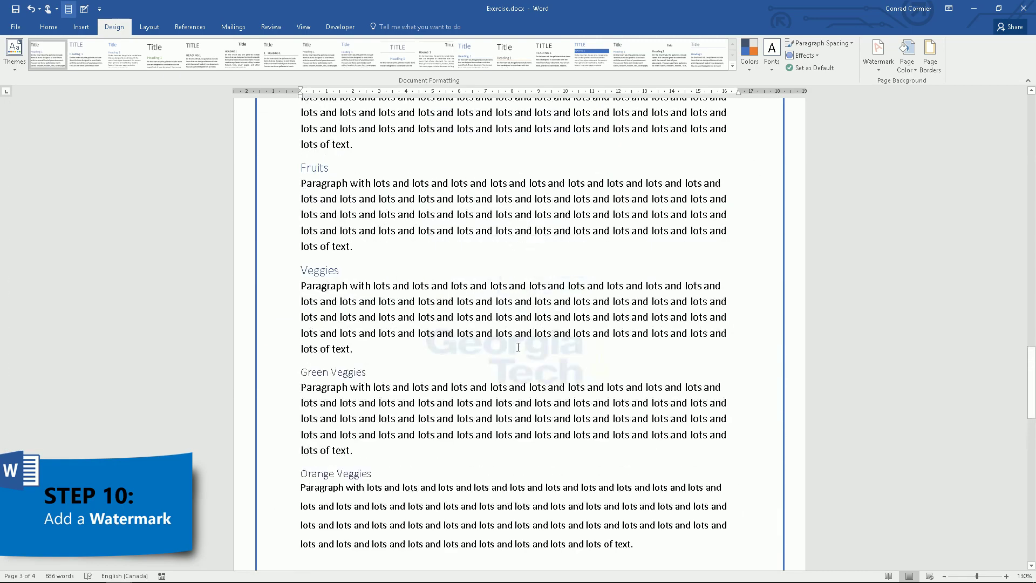
{"action": "scroll", "coordinate": [520, 342], "scroll_direction": "up", "scroll_amount": 4}
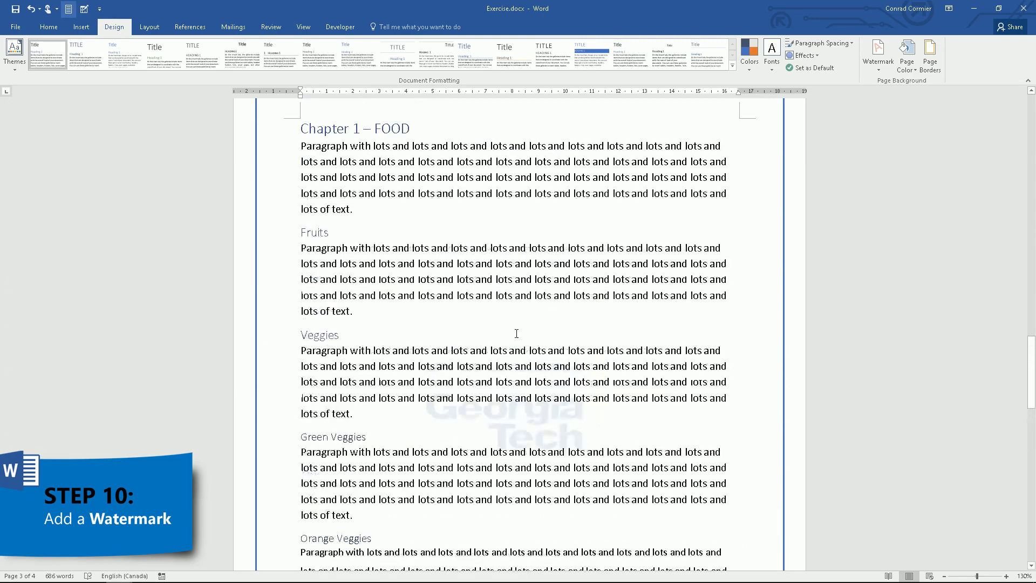
Insert the built-in Austin header into the document.
{"action": "scroll", "coordinate": [519, 339], "scroll_direction": "down", "scroll_amount": 9}
{"action": "scroll", "coordinate": [519, 337], "scroll_direction": "down", "scroll_amount": 5}
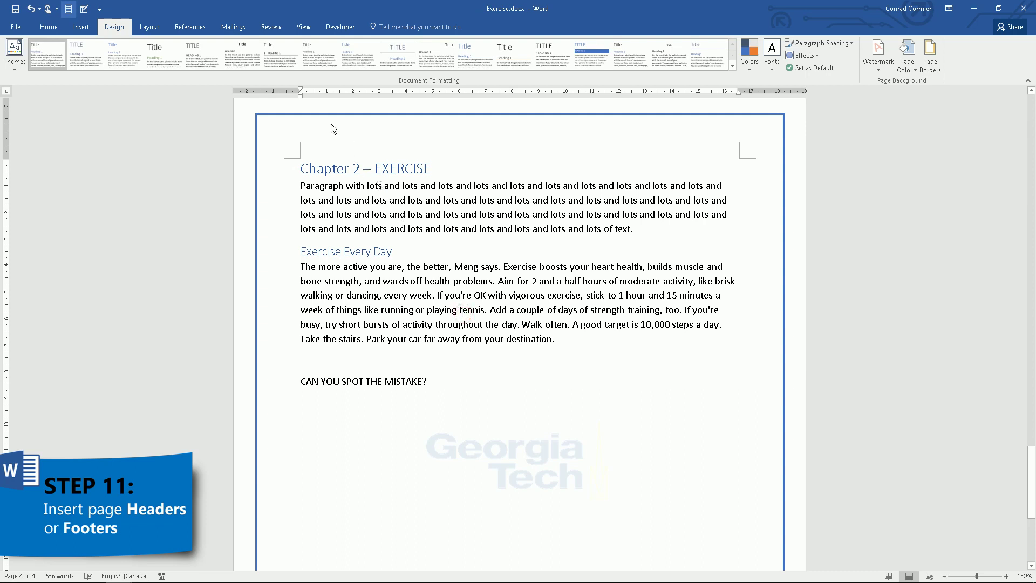
{"action": "left_click", "coordinate": [79, 27]}
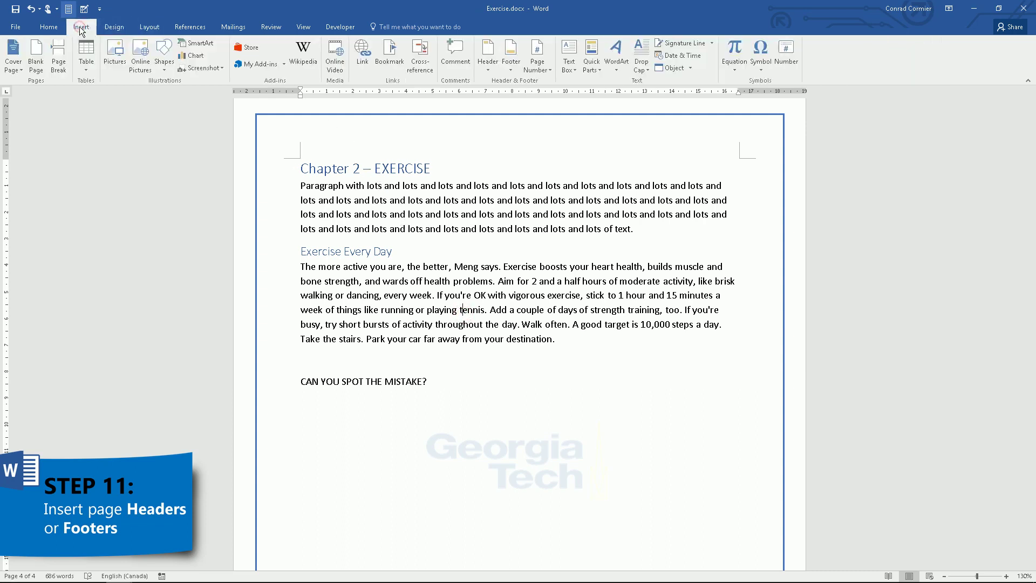
{"action": "left_click", "coordinate": [488, 70]}
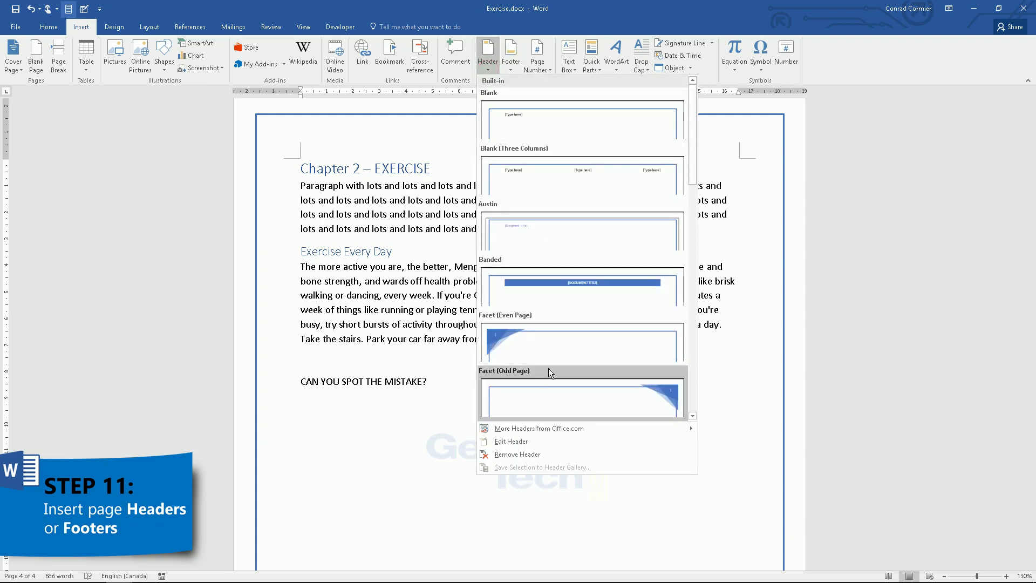
{"action": "left_click", "coordinate": [530, 238]}
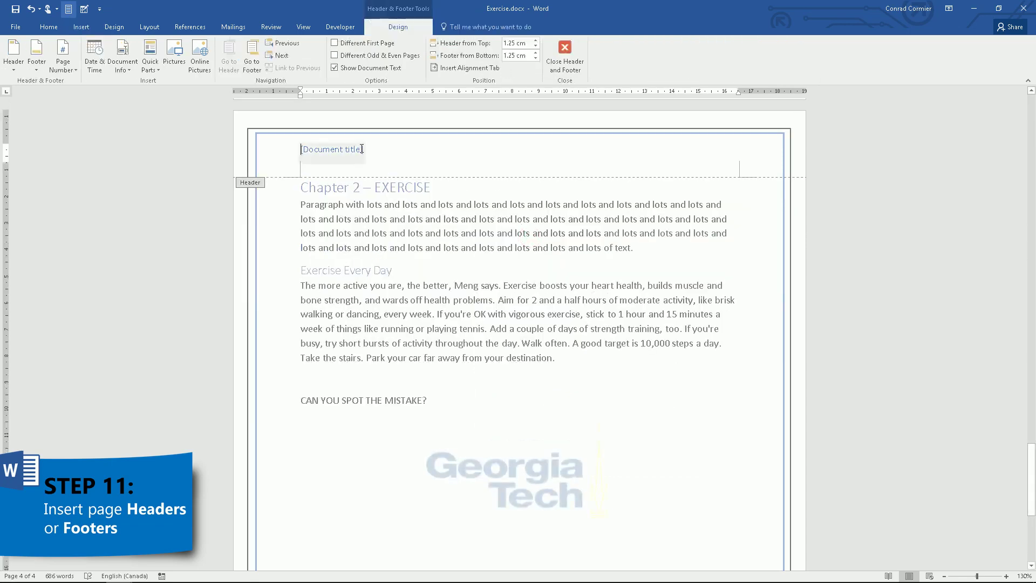
Replace the header's document title placeholder with "Title of the document" and return to the body text.
{"action": "type", "text": "Title of t"}
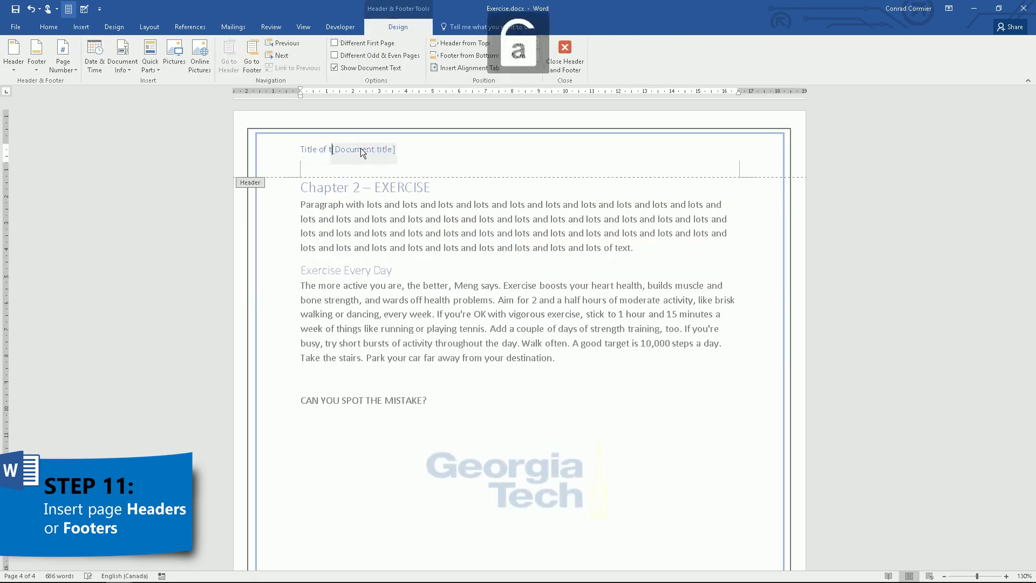
{"action": "type", "text": "he document"}
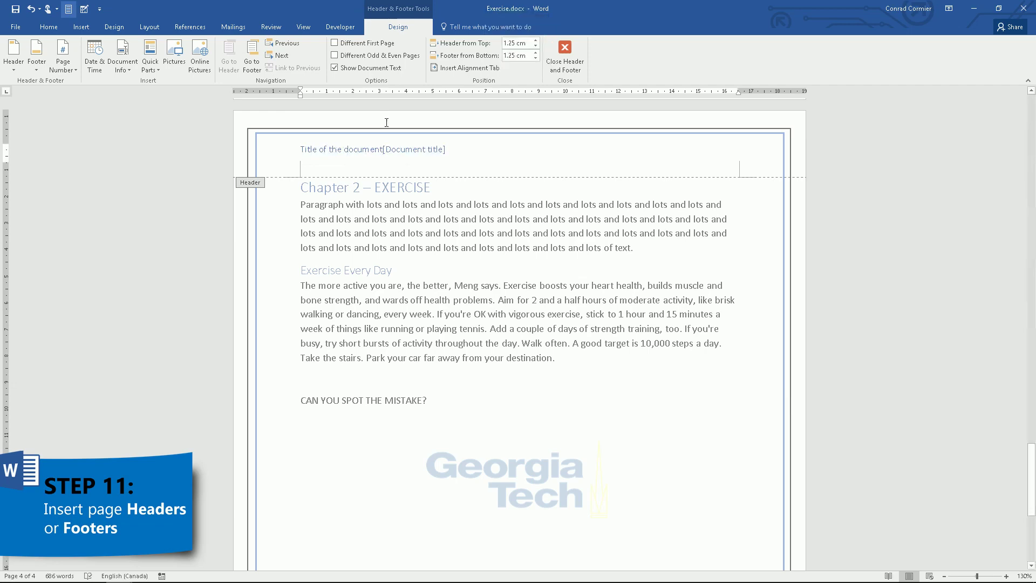
{"action": "key", "text": "Delete"}
{"action": "key", "text": "Delete"}
{"action": "left_click", "coordinate": [565, 54]}
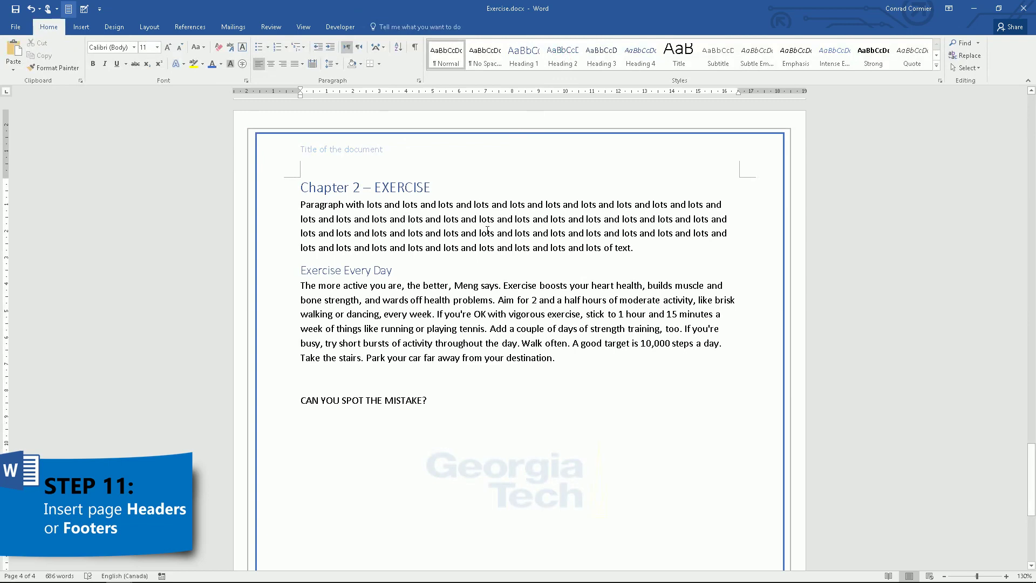
{"action": "scroll", "coordinate": [486, 236], "scroll_direction": "up", "scroll_amount": 5}
{"action": "scroll", "coordinate": [487, 236], "scroll_direction": "down", "scroll_amount": 4}
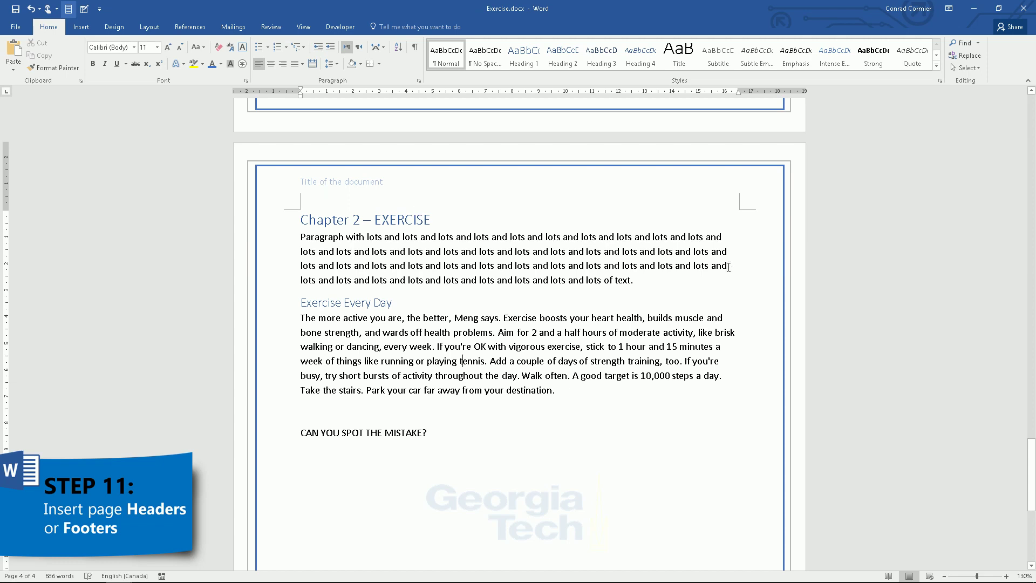
{"action": "left_click", "coordinate": [88, 29]}
{"action": "left_click", "coordinate": [510, 66]}
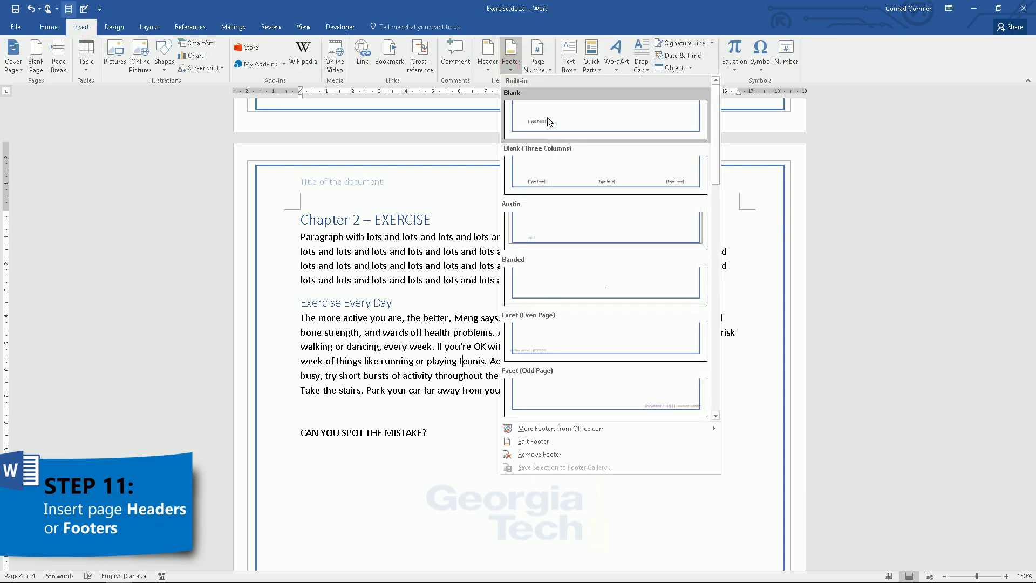
{"action": "left_click", "coordinate": [428, 263]}
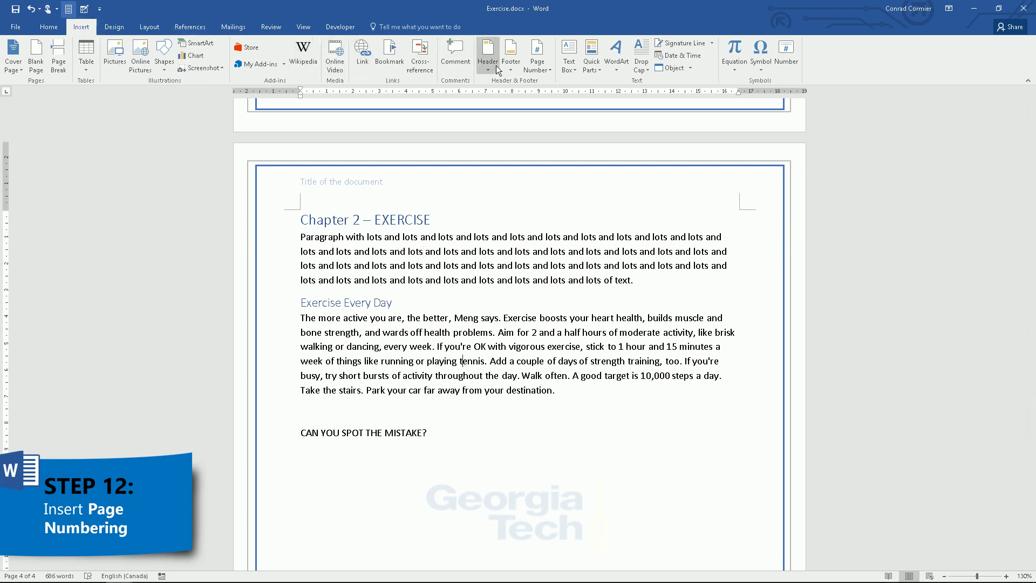
Add page numbers at the bottom of the page in the Plain Number 2 style and return to the body text.
{"action": "left_click", "coordinate": [548, 72]}
{"action": "mouse_move", "coordinate": [555, 87]}
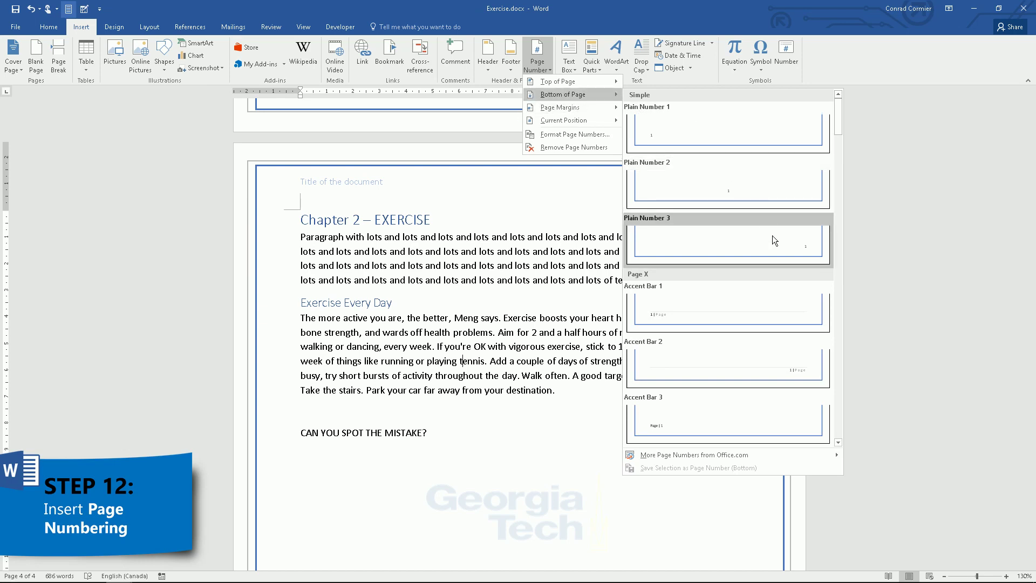
{"action": "left_click", "coordinate": [733, 190]}
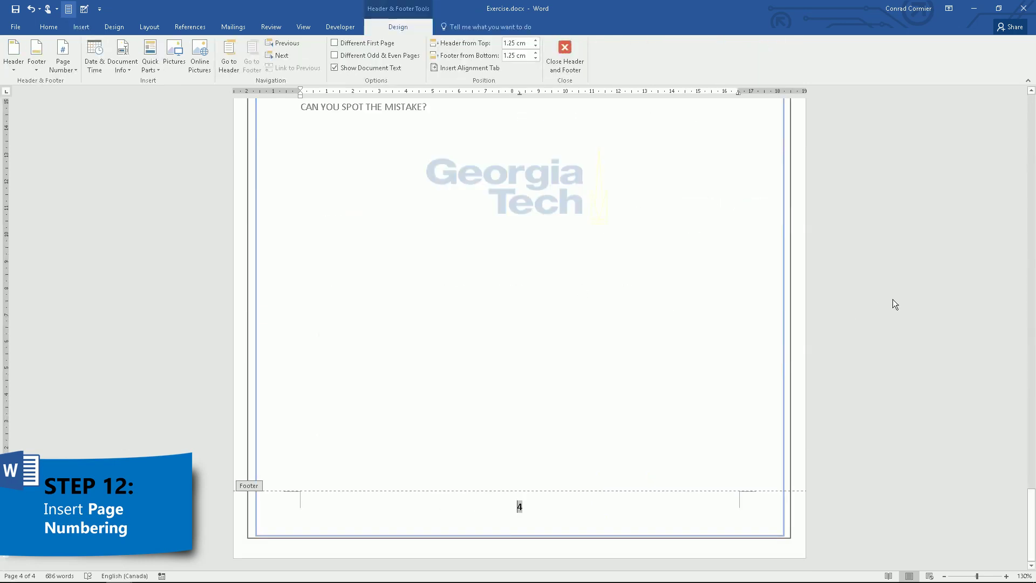
{"action": "left_click", "coordinate": [565, 67]}
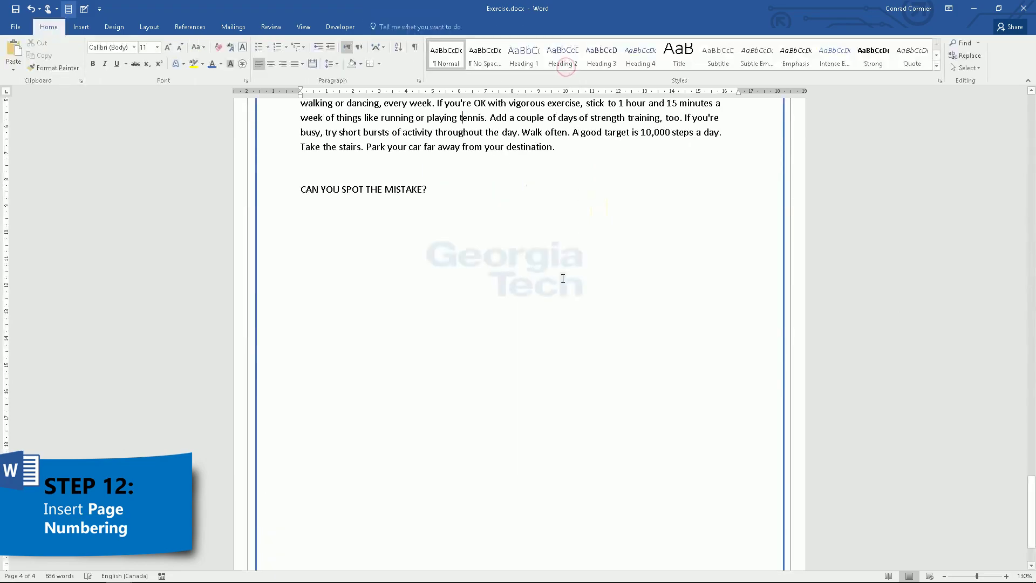
Review the headers, page numbers, border and watermark on all pages with the document zoomed out to 60%.
{"action": "scroll", "coordinate": [563, 276], "scroll_direction": "up", "scroll_amount": 4}
{"action": "scroll", "coordinate": [563, 276], "scroll_direction": "up", "scroll_amount": 3}
{"action": "scroll", "coordinate": [520, 223], "scroll_direction": "up", "scroll_amount": 20}
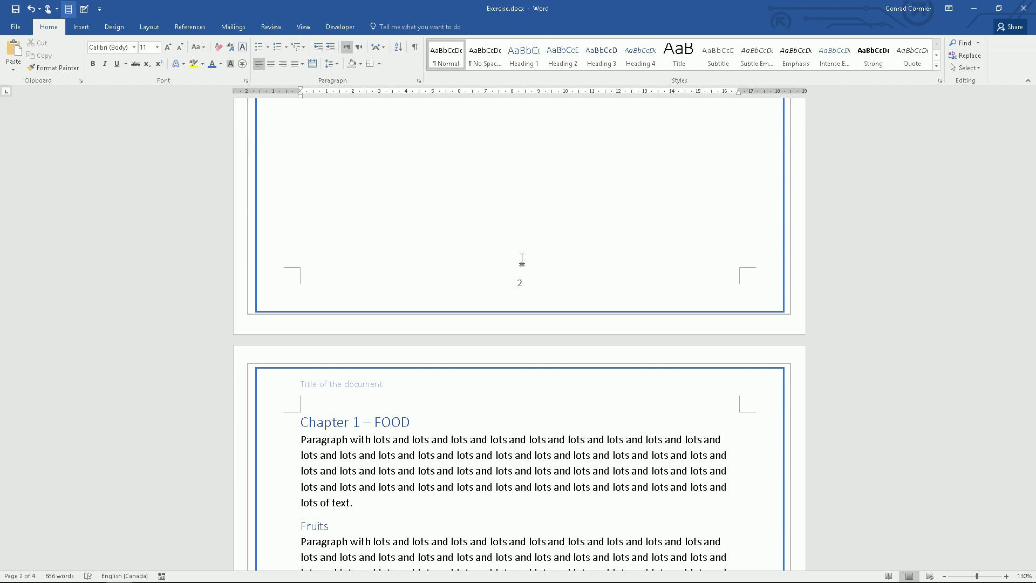
{"action": "scroll", "coordinate": [522, 260], "scroll_direction": "down", "scroll_amount": 7}
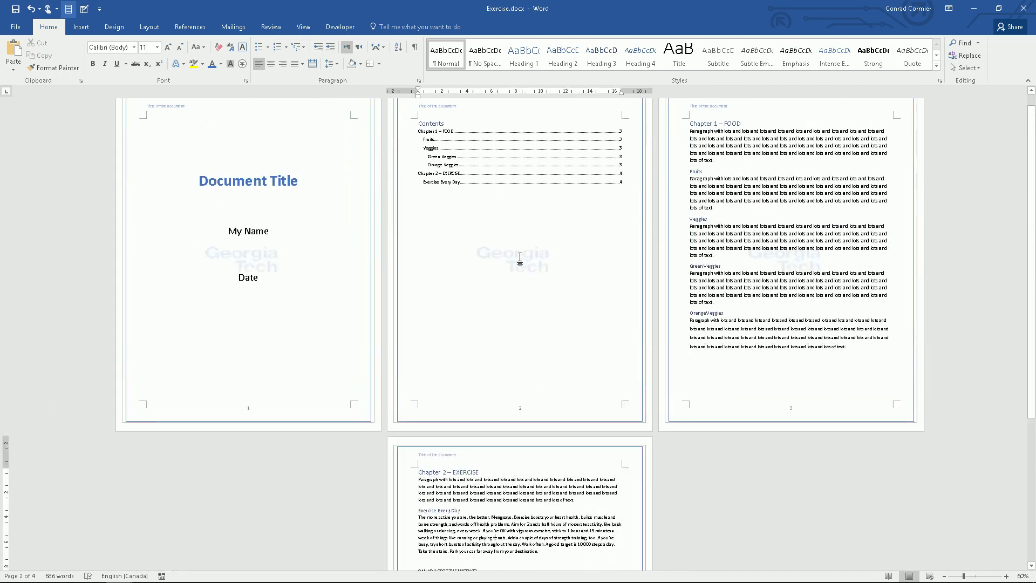
{"action": "scroll", "coordinate": [597, 262], "scroll_direction": "down", "scroll_amount": 5}
{"action": "scroll", "coordinate": [541, 379], "scroll_direction": "up", "scroll_amount": 5}
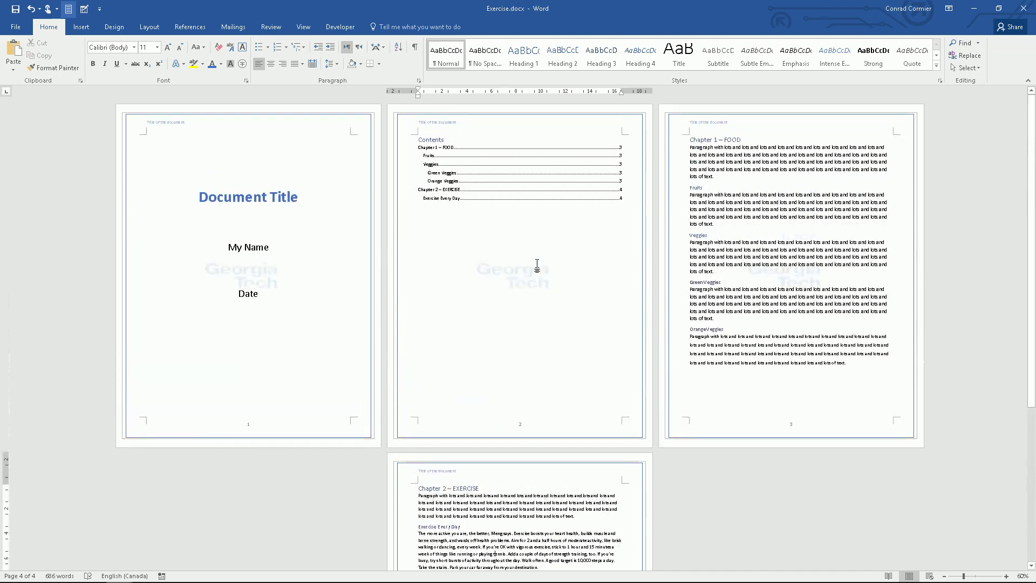